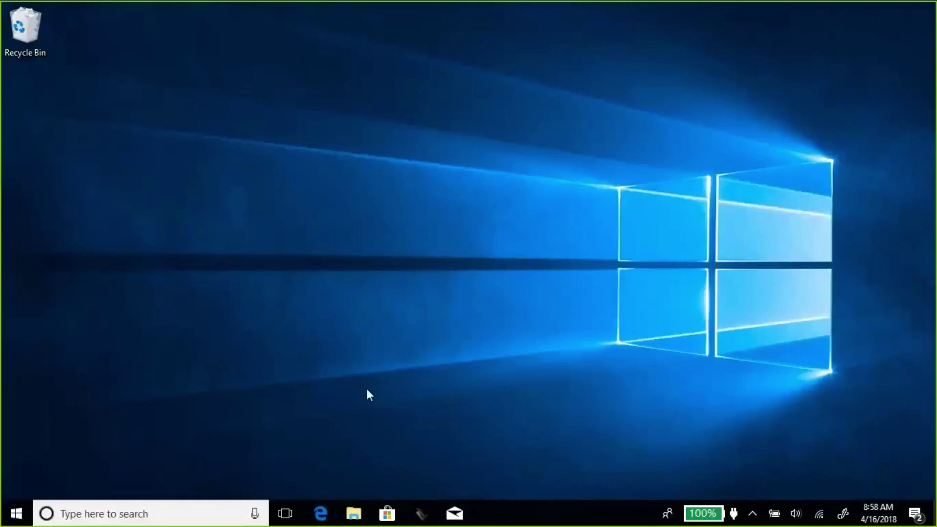
- Download the AirWatch Agent from awagent.com and install it via the InstallShield wizard
{"action": "left_click", "coordinate": [322, 514]}
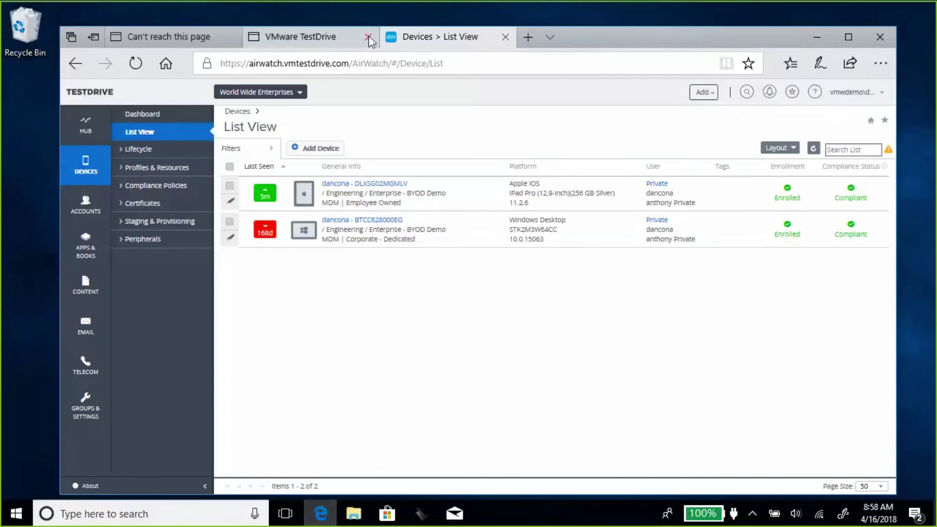
{"action": "left_click", "coordinate": [369, 37]}
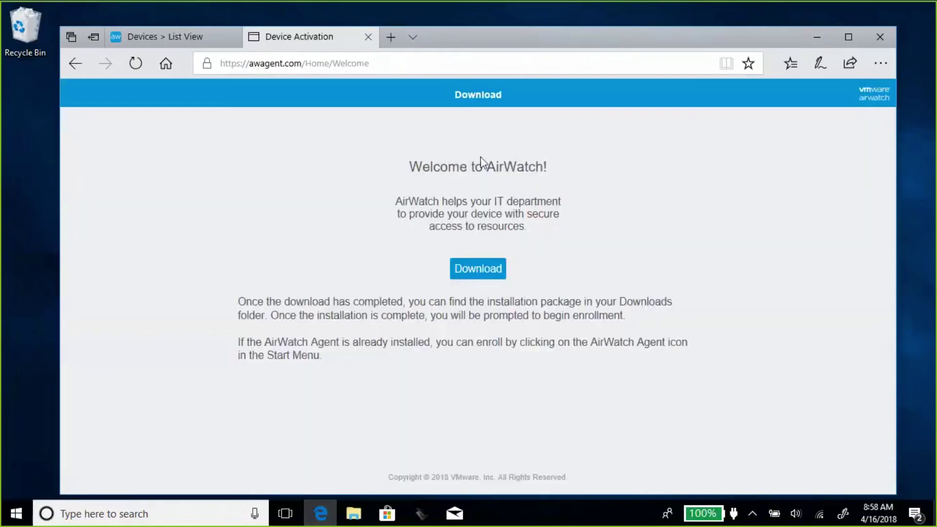
{"action": "left_click", "coordinate": [480, 270]}
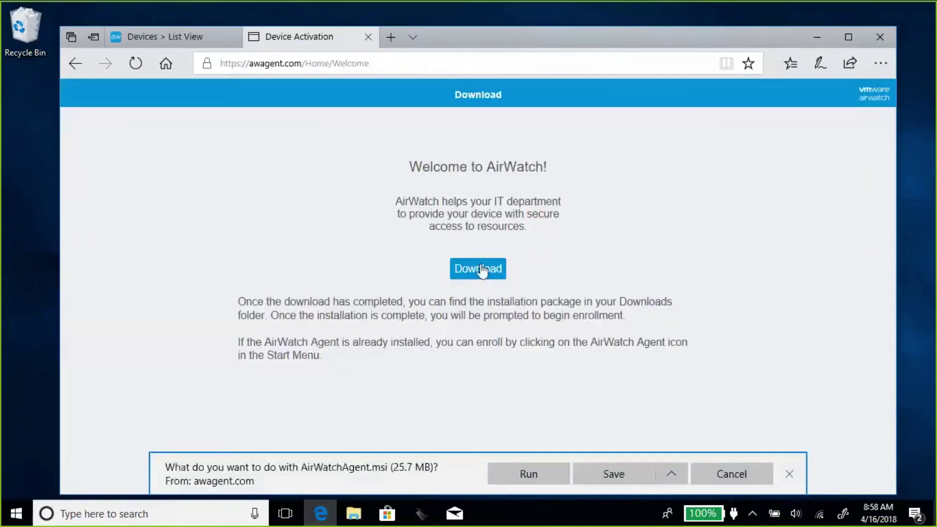
{"action": "left_click", "coordinate": [529, 475]}
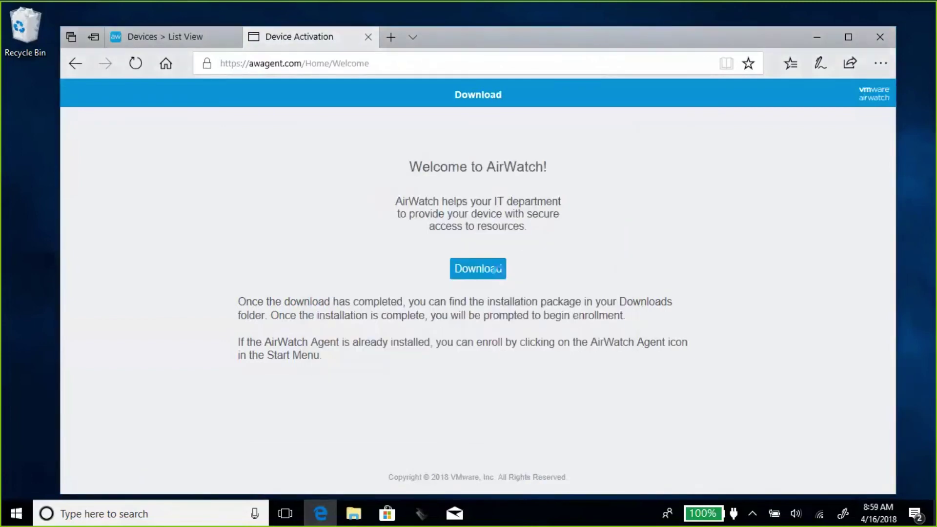
{"action": "left_click", "coordinate": [566, 311]}
{"action": "left_click", "coordinate": [529, 368]}
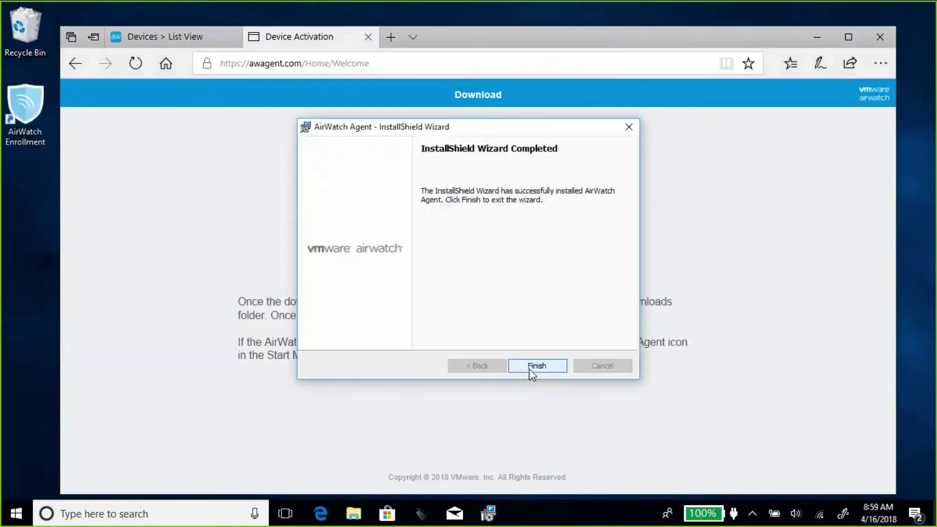
{"action": "left_click", "coordinate": [529, 368]}
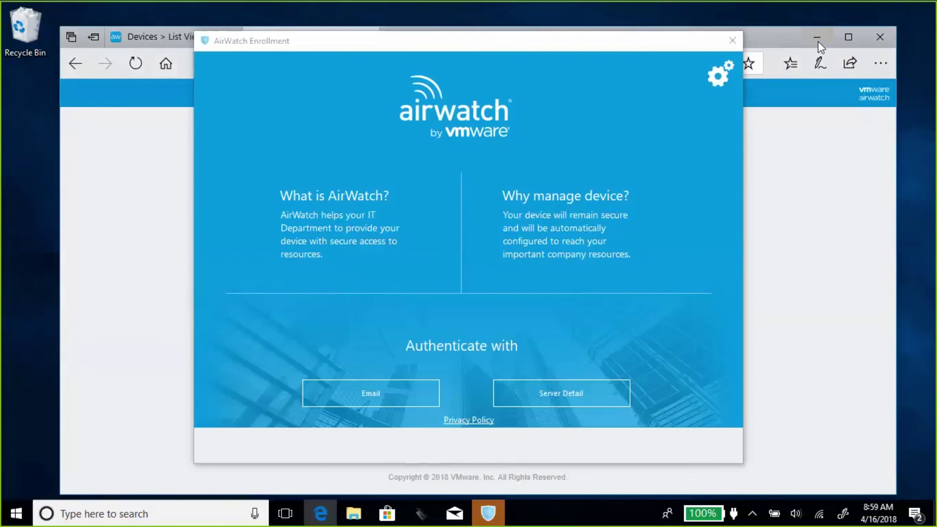
- Enroll with a work email under Enterprise - EMM Demo and complete the SAML sign-in
{"action": "left_click", "coordinate": [381, 398]}
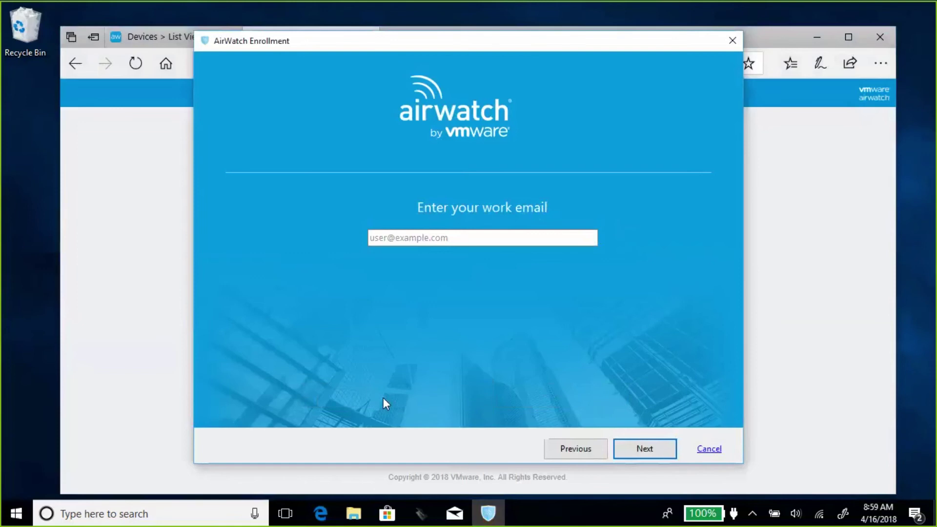
{"action": "left_click", "coordinate": [403, 238]}
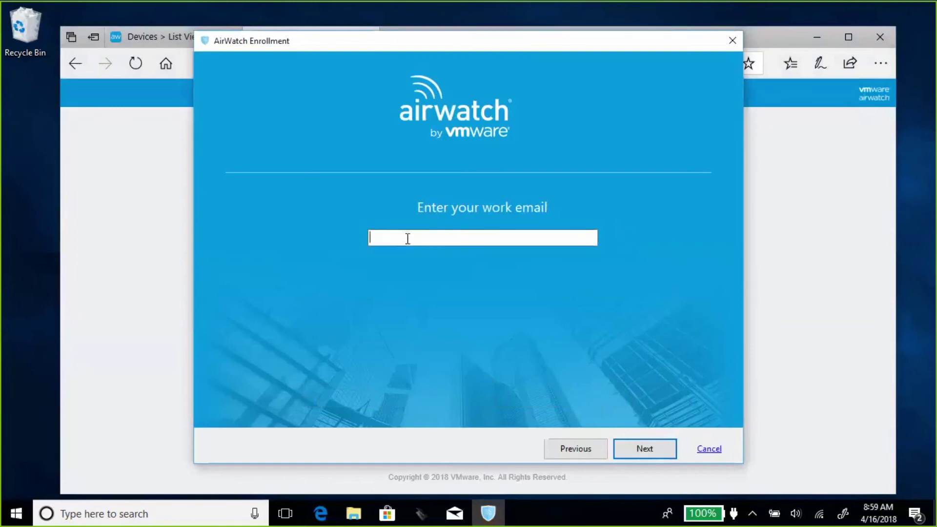
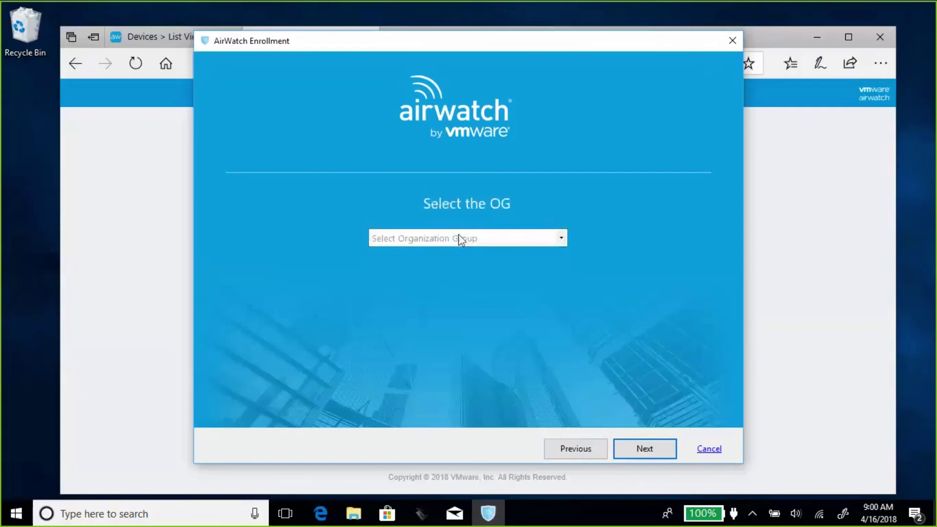
{"action": "left_click", "coordinate": [459, 240]}
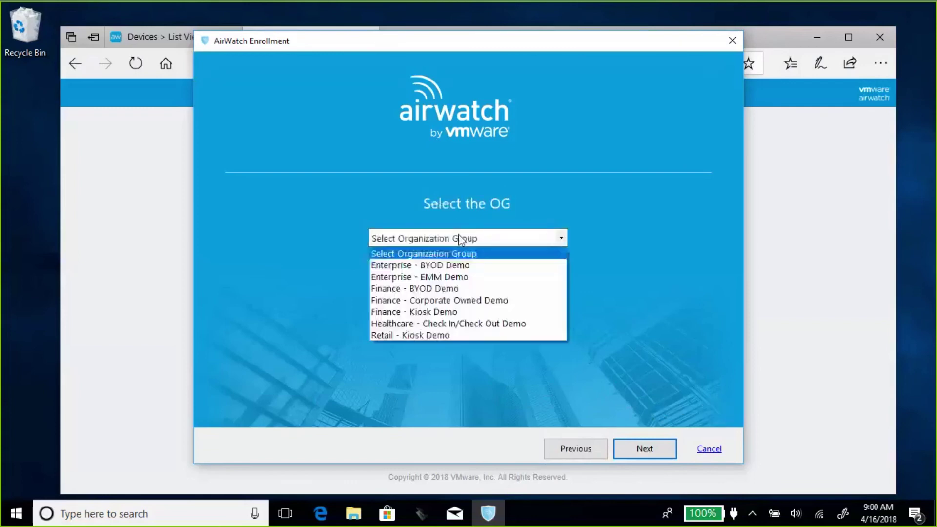
{"action": "left_click", "coordinate": [454, 277]}
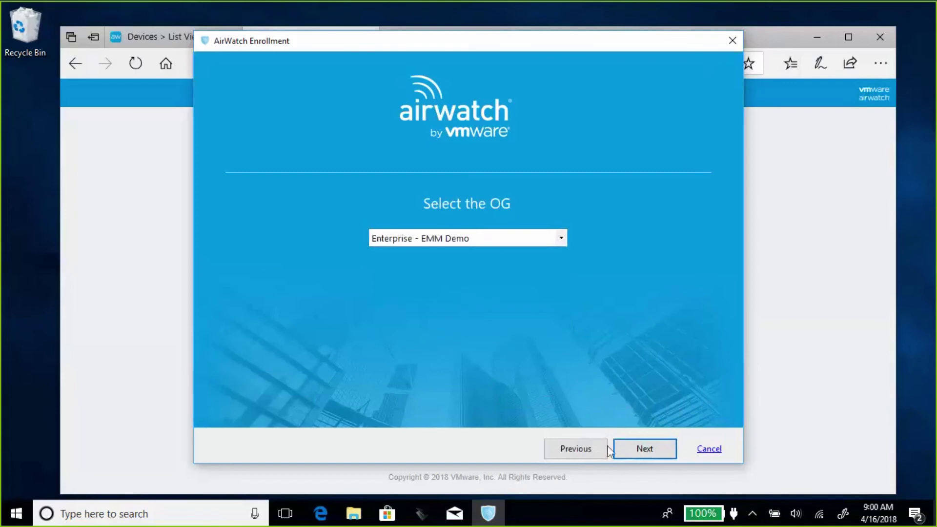
{"action": "left_click", "coordinate": [644, 449]}
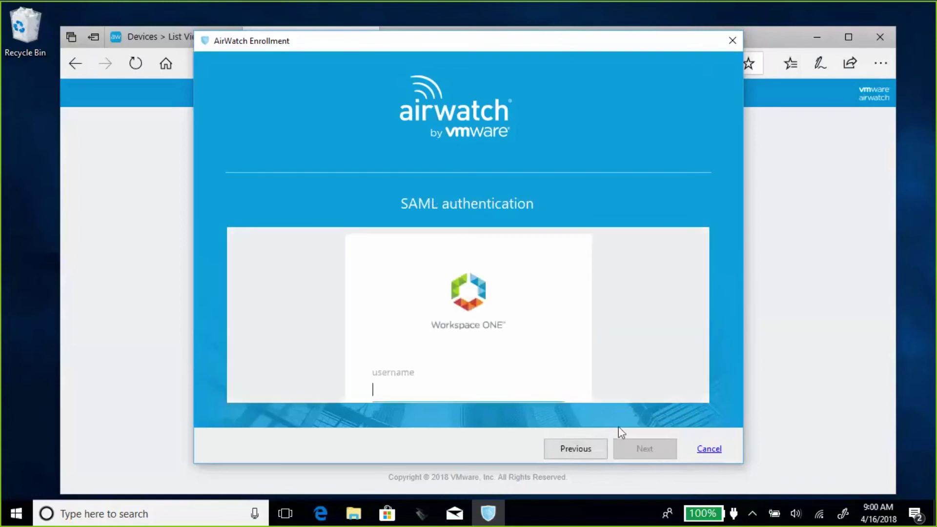
{"action": "key", "text": "Tab"}
{"action": "type", "text": "*"}
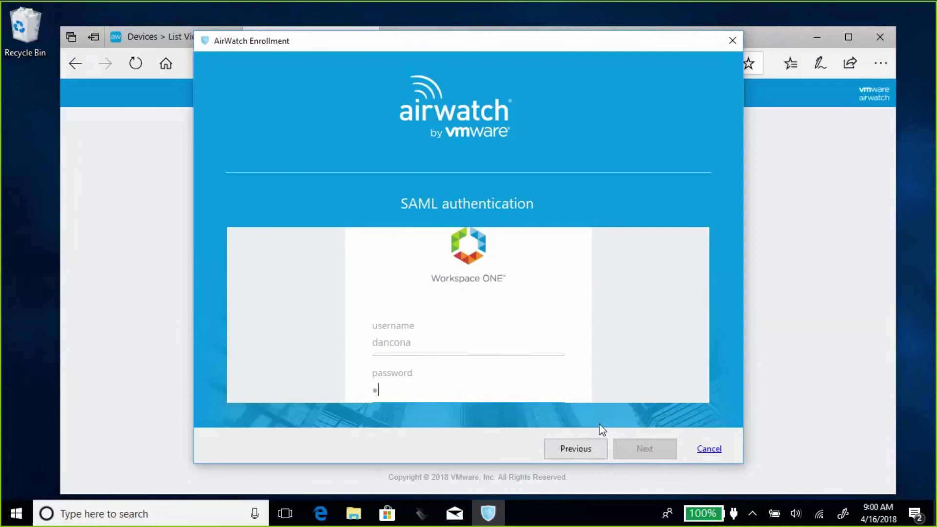
{"action": "type", "text": "********"}
{"action": "key", "text": "Return"}
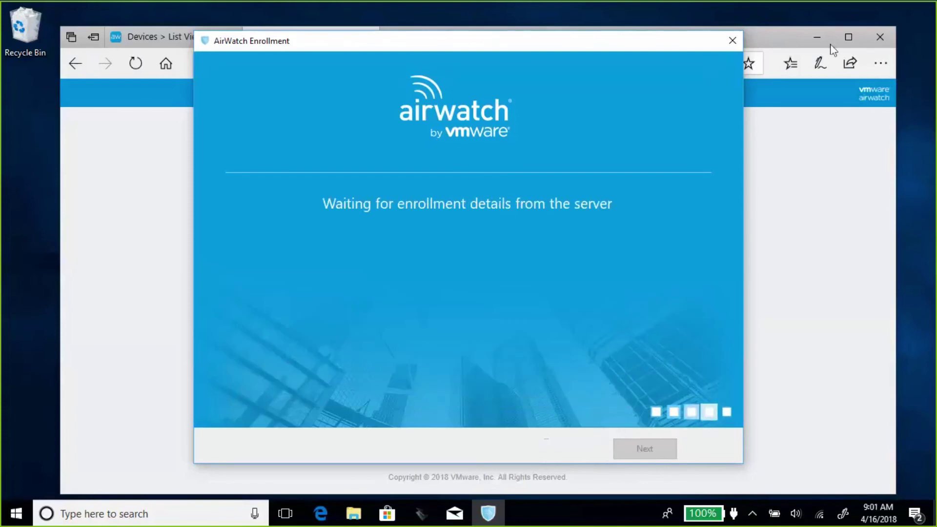
- Refresh the console's Devices List View to show the newly enrolled Windows Desktop laptop
{"action": "left_click", "coordinate": [817, 36]}
{"action": "left_click", "coordinate": [322, 514]}
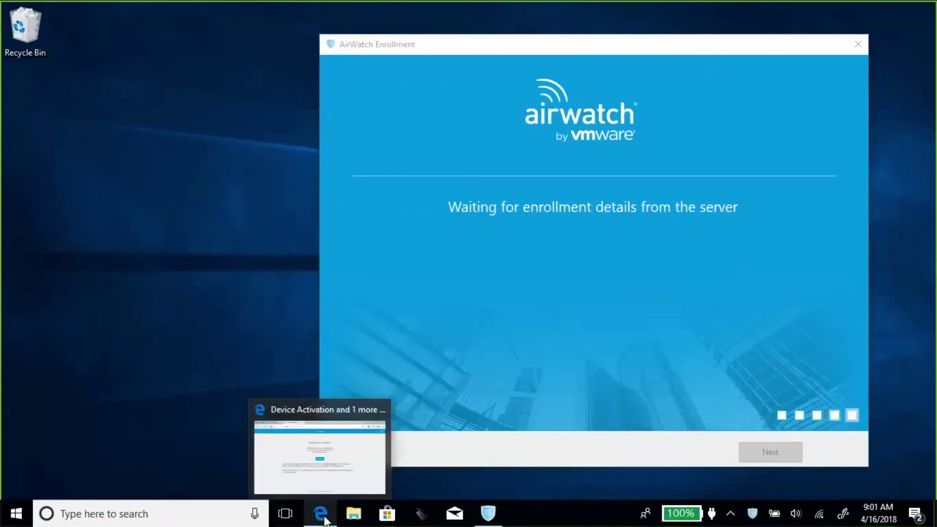
{"action": "left_click", "coordinate": [319, 469]}
{"action": "left_click", "coordinate": [178, 38]}
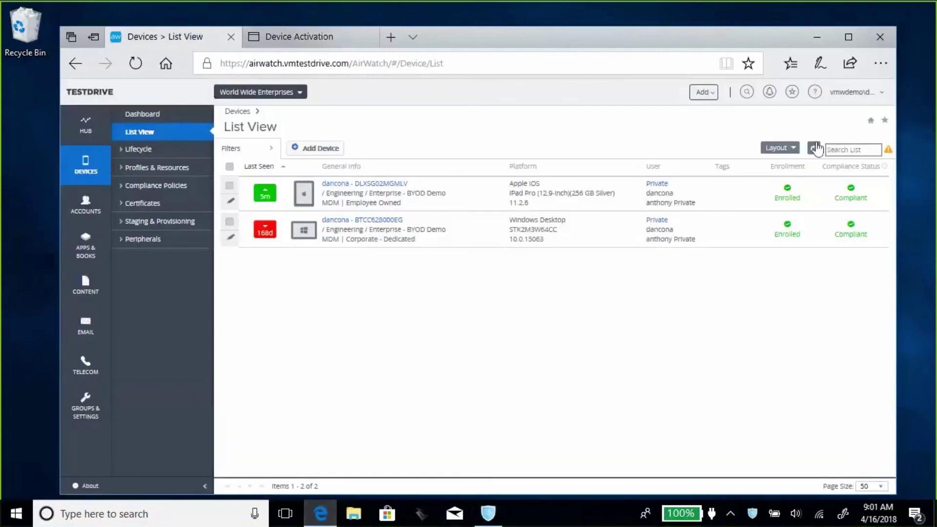
{"action": "left_click", "coordinate": [814, 148]}
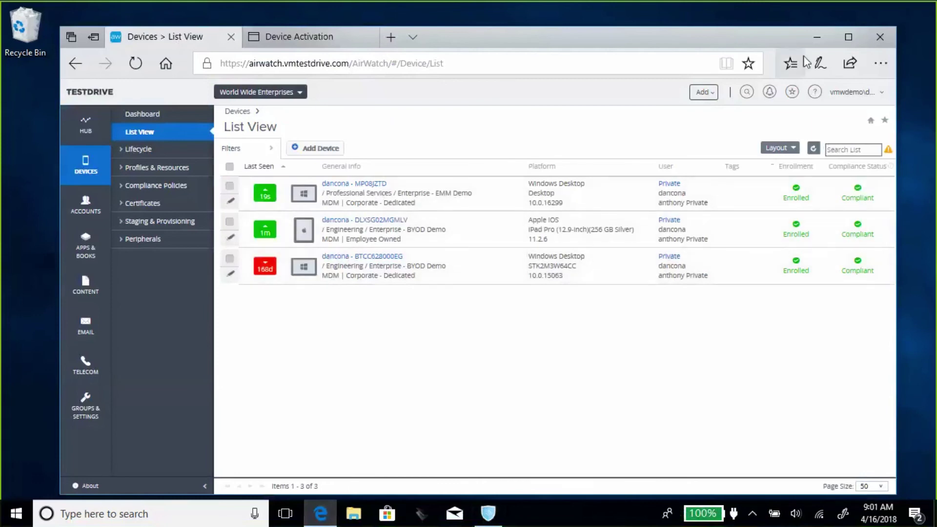
- Finish the enrollment window and minimize the browser to the desktop
{"action": "left_click", "coordinate": [817, 37]}
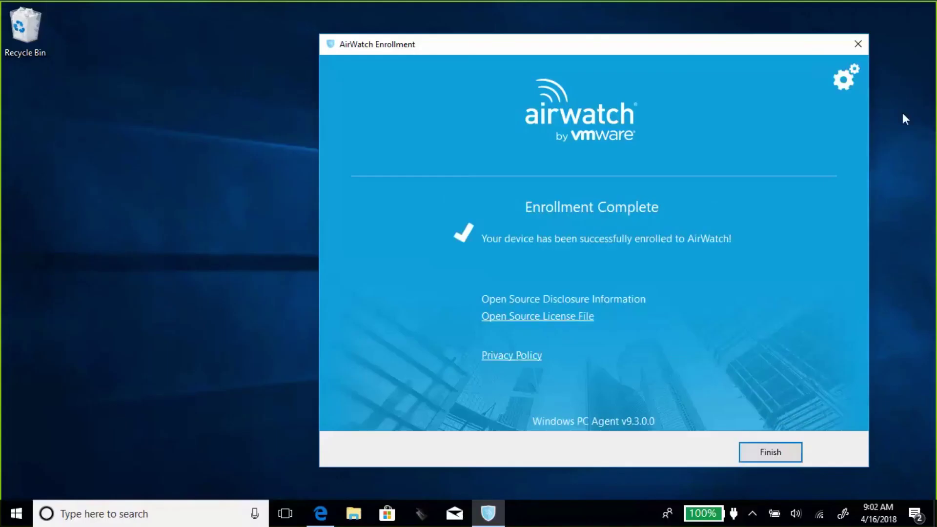
{"action": "left_click", "coordinate": [770, 455]}
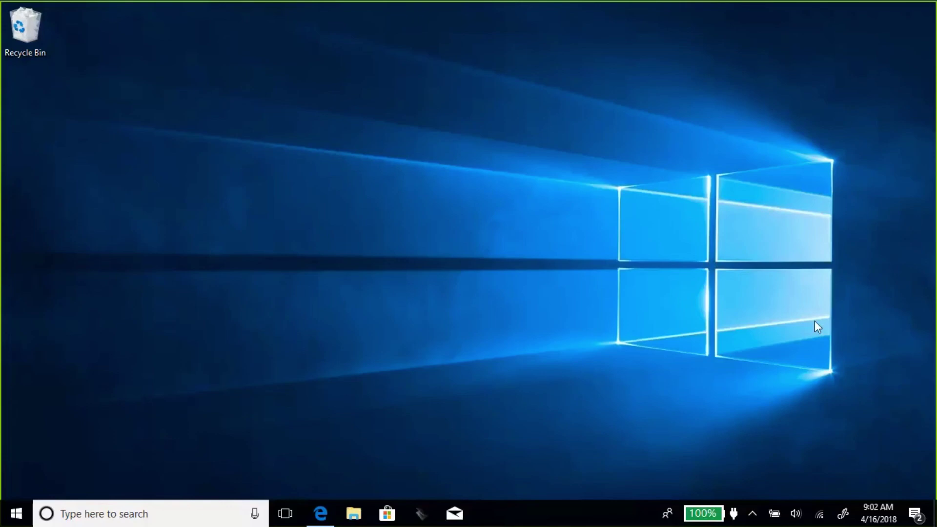
{"action": "left_click", "coordinate": [322, 514]}
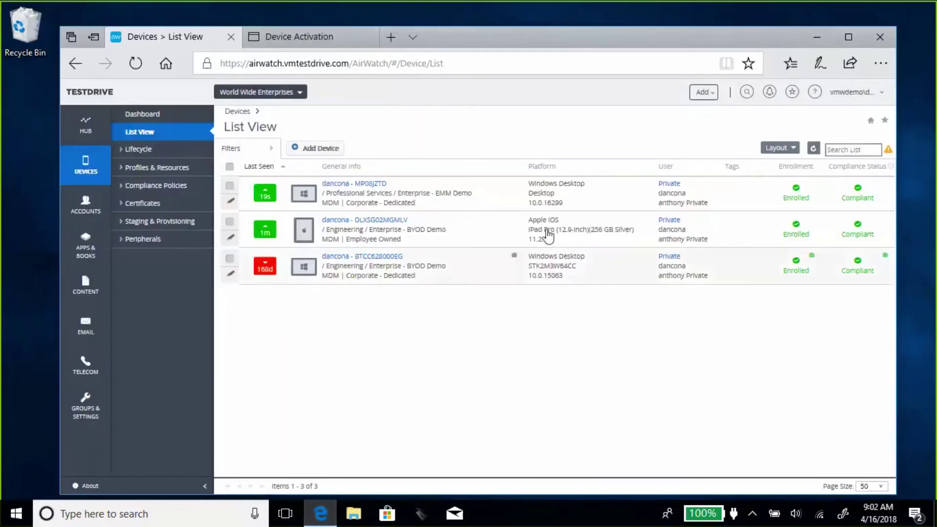
{"action": "left_click", "coordinate": [817, 37]}
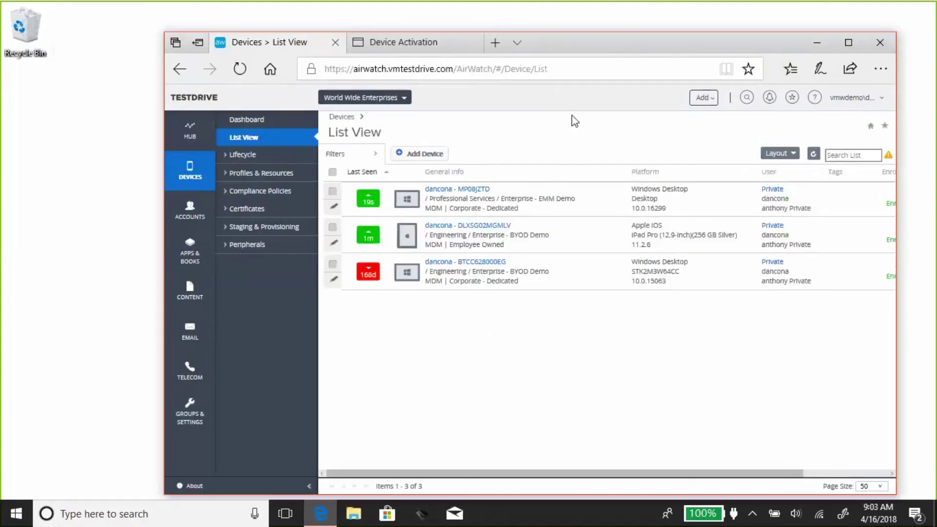
- Review the laptop's compliance and its 12 assigned Windows 10 profiles, then launch Microsoft Store
{"action": "left_click", "coordinate": [465, 196]}
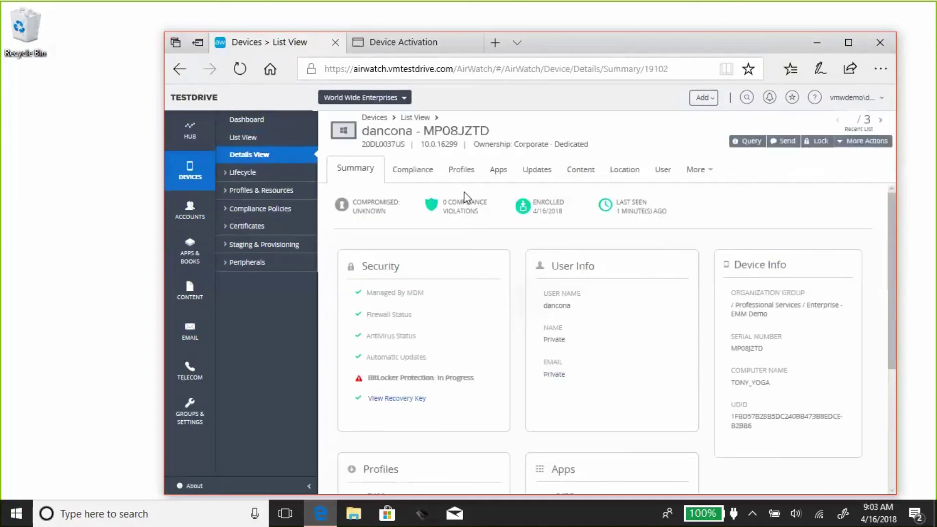
{"action": "left_click", "coordinate": [422, 177]}
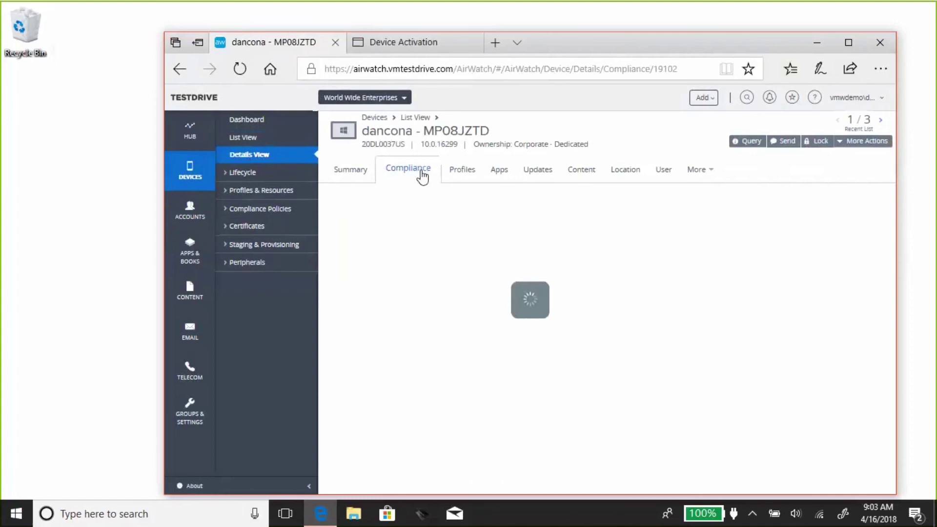
{"action": "left_click", "coordinate": [466, 176]}
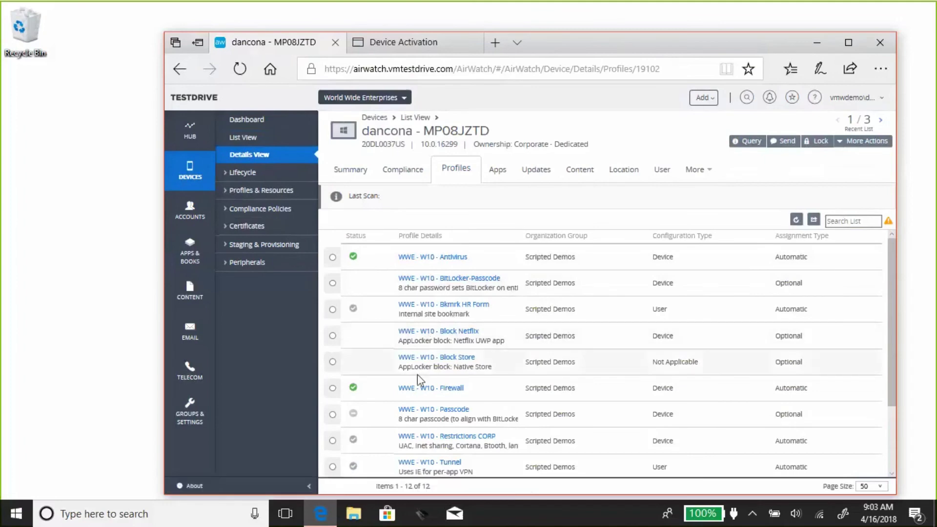
{"action": "left_click", "coordinate": [438, 357]}
{"action": "scroll", "coordinate": [441, 350], "scroll_direction": "down", "scroll_amount": 1}
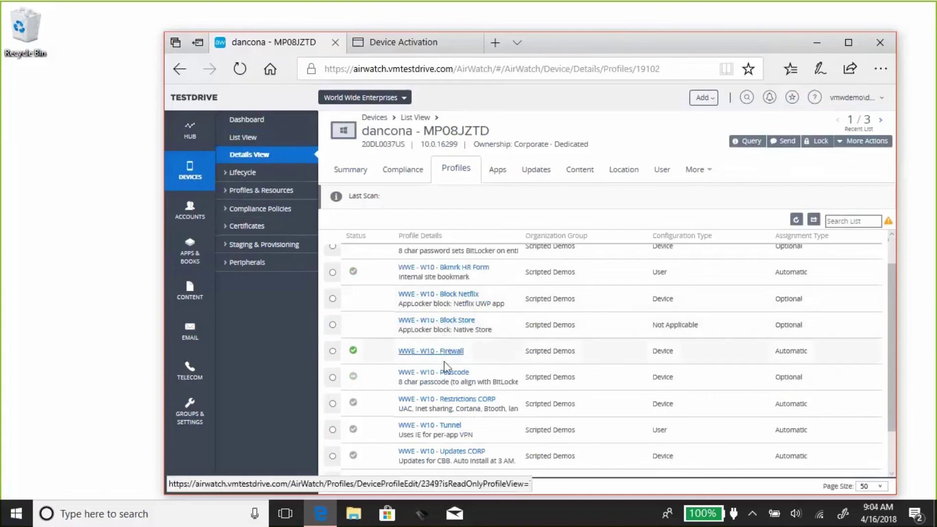
{"action": "scroll", "coordinate": [447, 367], "scroll_direction": "down", "scroll_amount": 2}
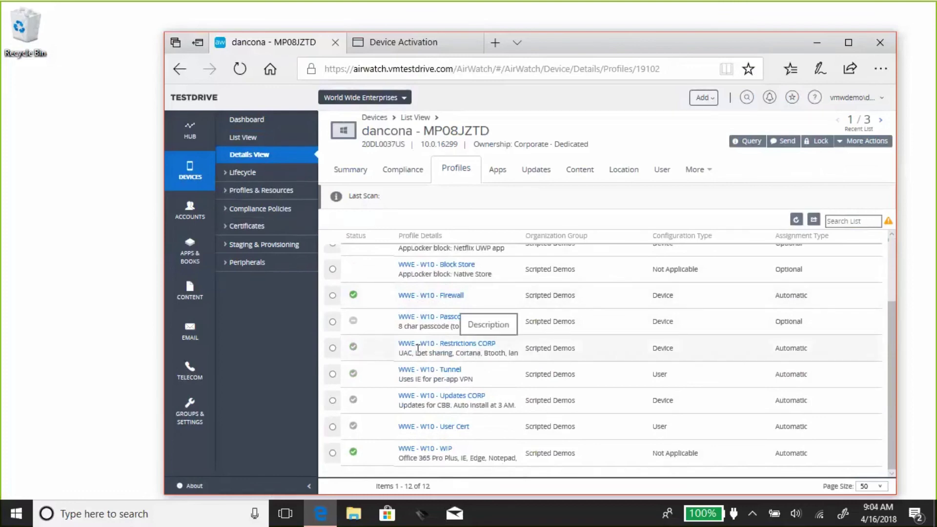
{"action": "scroll", "coordinate": [417, 350], "scroll_direction": "up", "scroll_amount": 2}
{"action": "scroll", "coordinate": [418, 350], "scroll_direction": "up", "scroll_amount": 2}
{"action": "left_click", "coordinate": [388, 514]}
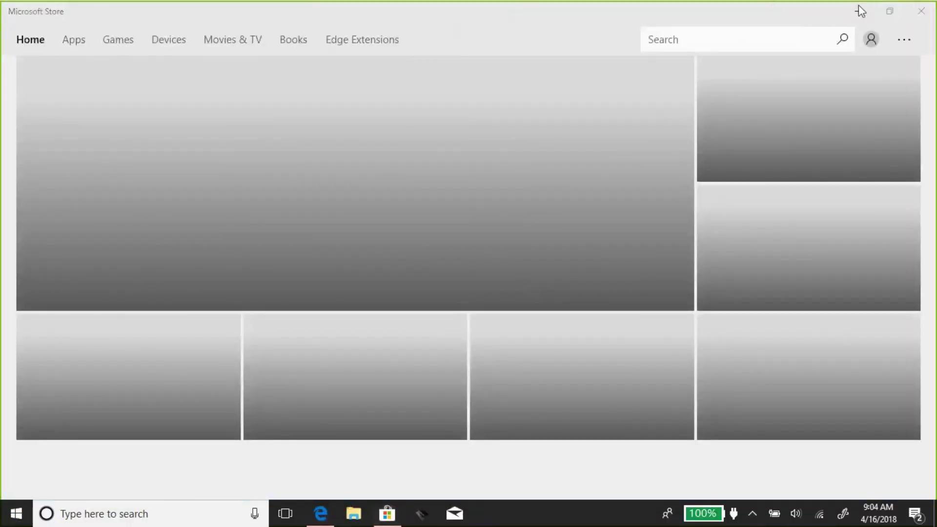
- Search the Store for 'net', attempt to get Netflix, and close the Store
{"action": "left_click", "coordinate": [889, 11]}
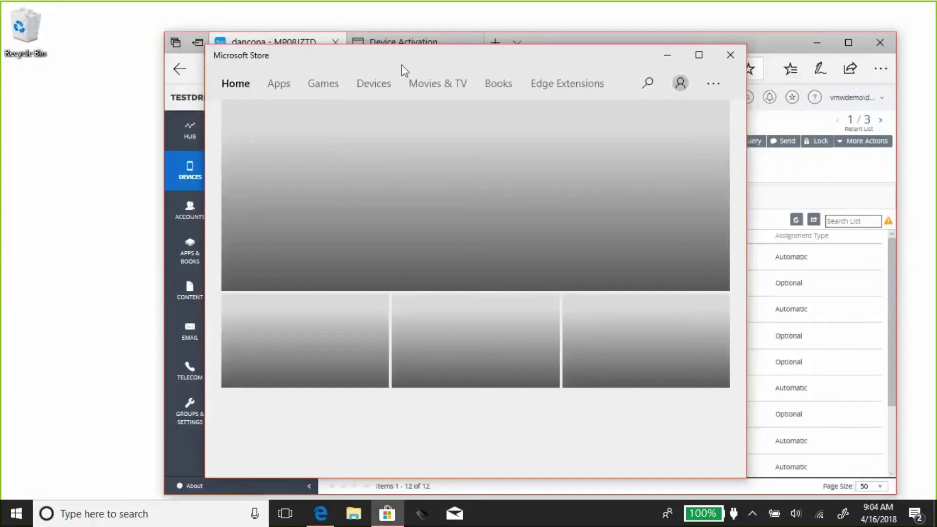
{"action": "left_click", "coordinate": [647, 83]}
{"action": "type", "text": "net"}
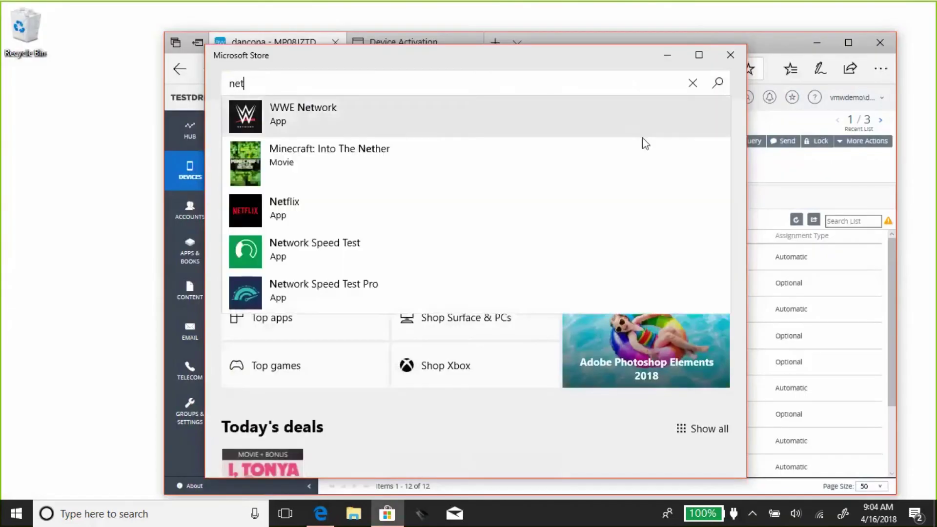
{"action": "left_click", "coordinate": [404, 209]}
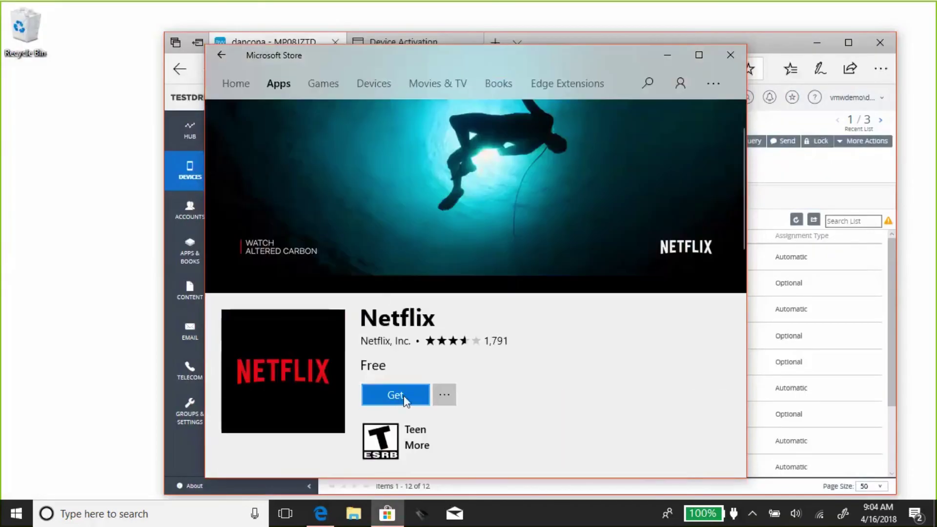
{"action": "left_click", "coordinate": [404, 400]}
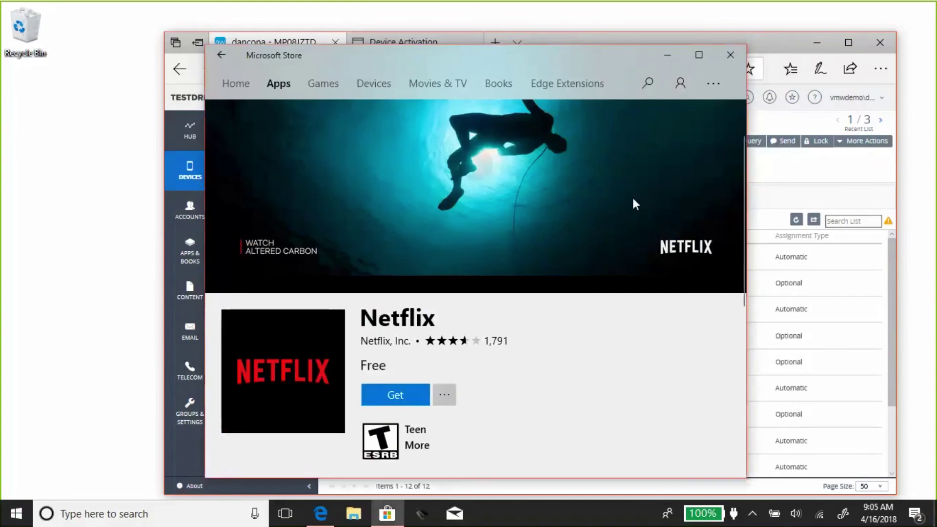
{"action": "left_click", "coordinate": [730, 54]}
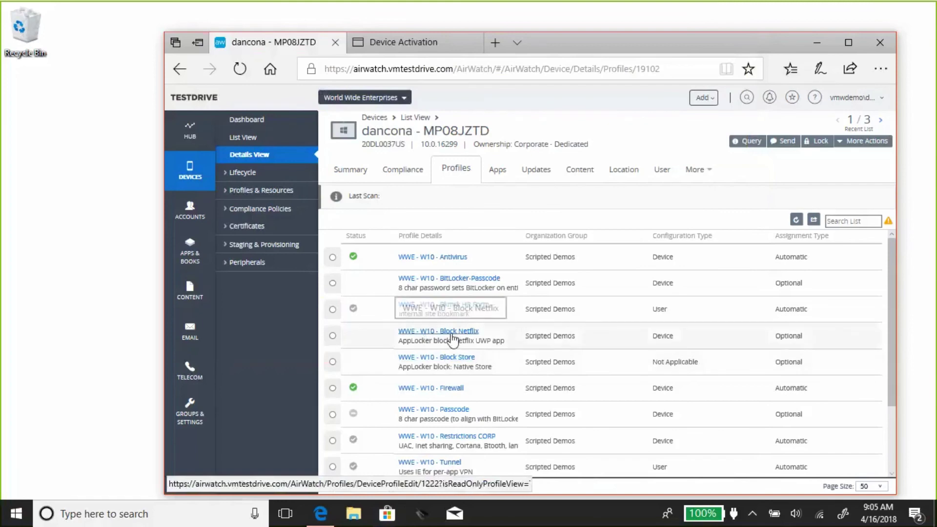
- Install and confirm the Block Netflix profile on the laptop, then refresh its status
{"action": "left_click", "coordinate": [332, 336]}
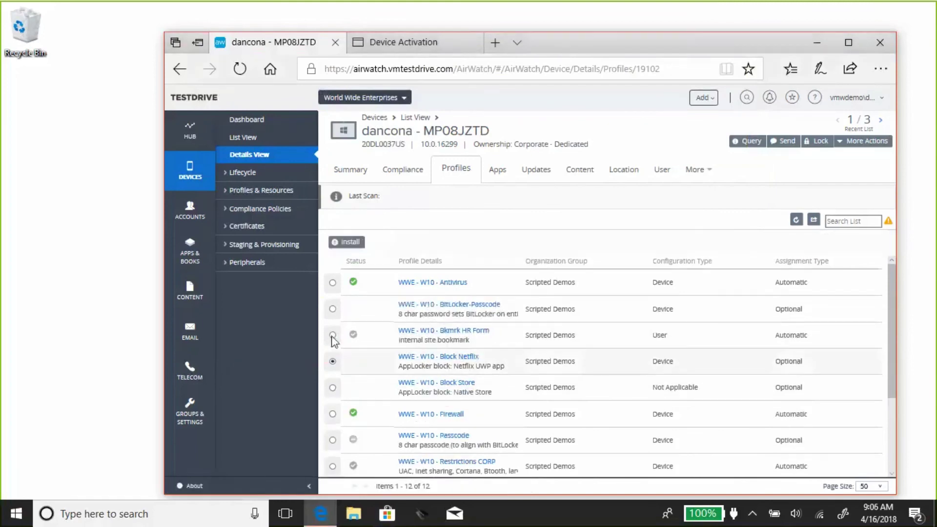
{"action": "left_click", "coordinate": [349, 244]}
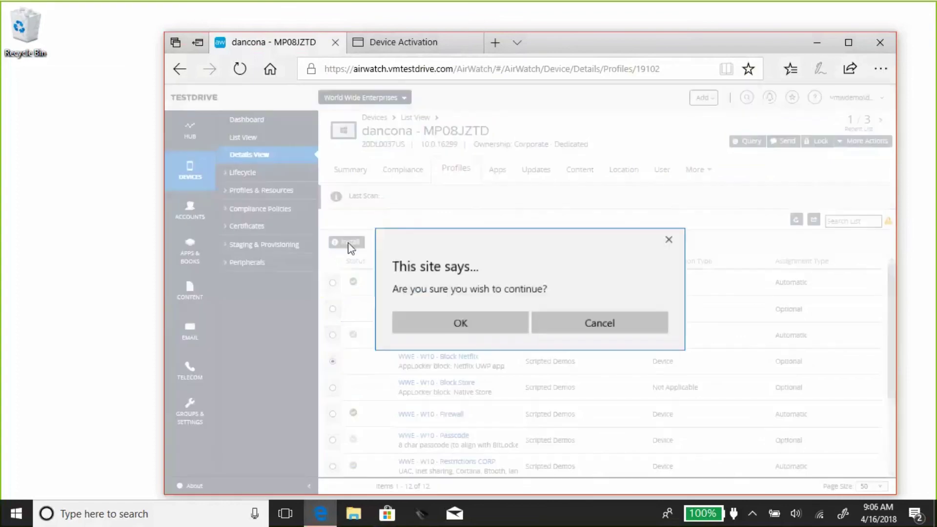
{"action": "left_click", "coordinate": [442, 328]}
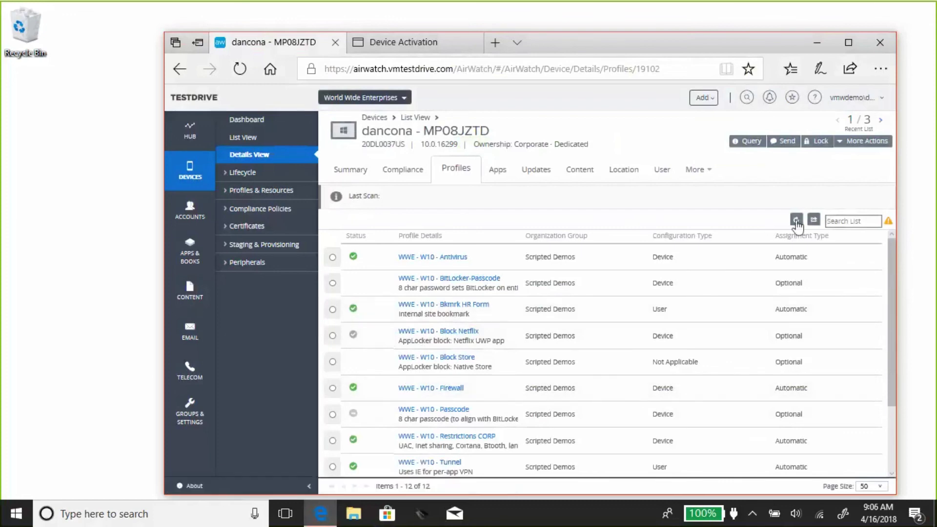
{"action": "left_click", "coordinate": [796, 221]}
- Reopen Microsoft Store, confirm Netflix is blocked by Company Policy, and close it
{"action": "left_click", "coordinate": [387, 514]}
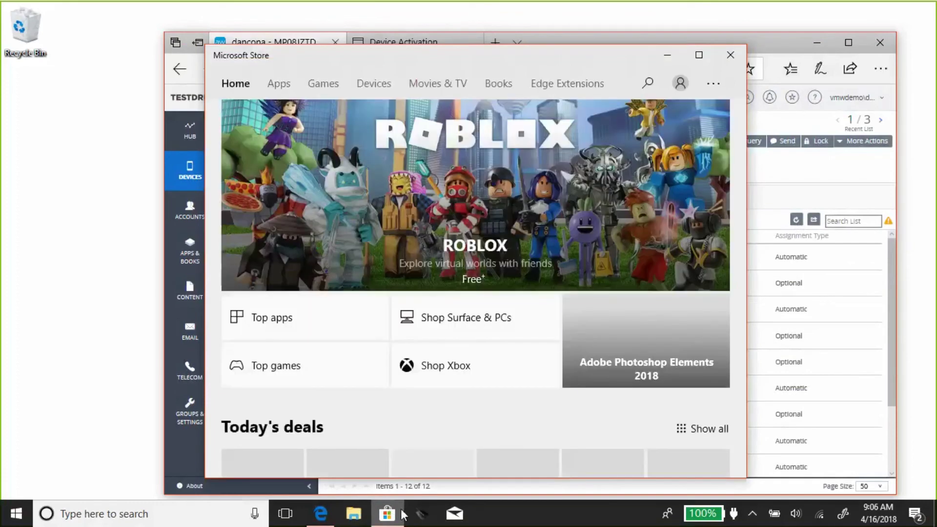
{"action": "left_click", "coordinate": [647, 82]}
{"action": "type", "text": "net"}
{"action": "left_click", "coordinate": [278, 215]}
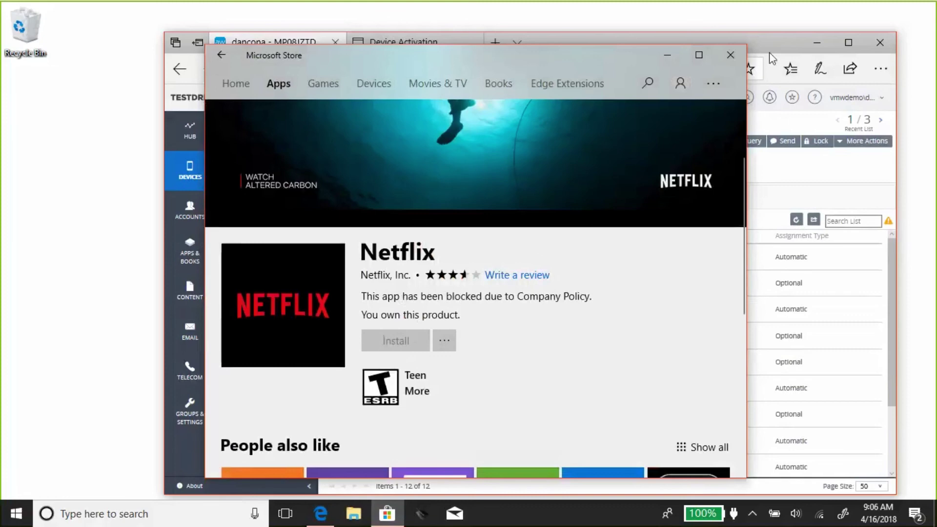
{"action": "left_click", "coordinate": [730, 55]}
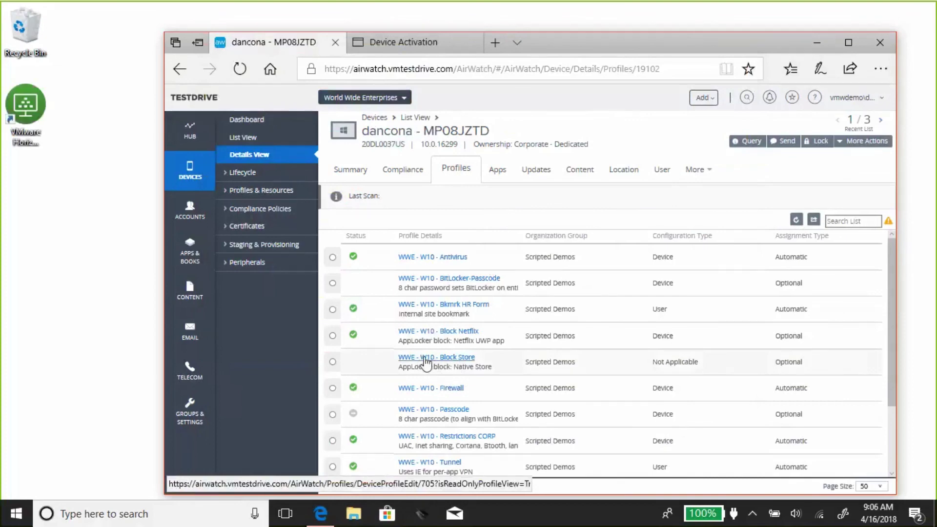
- Install the Block Store profile and verify Microsoft Store is blocked by the administrator
{"action": "left_click", "coordinate": [333, 362]}
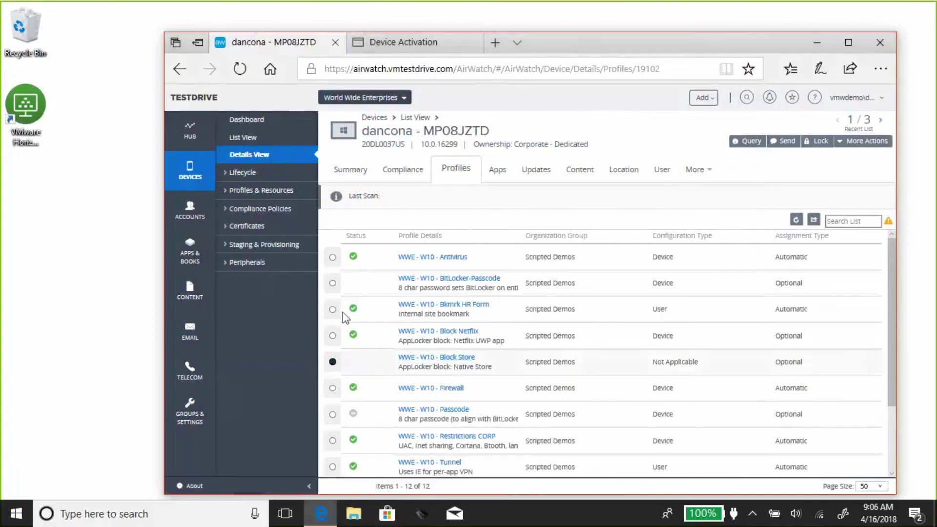
{"action": "left_click", "coordinate": [350, 243]}
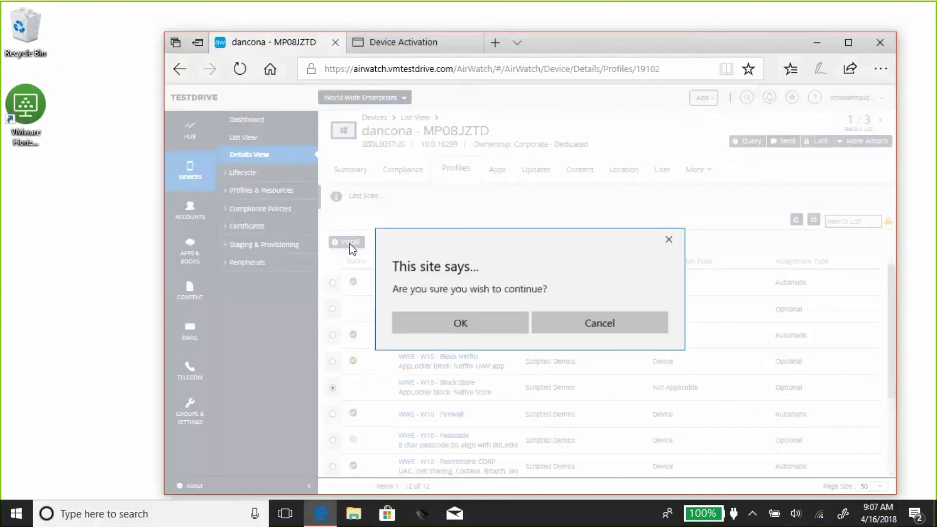
{"action": "left_click", "coordinate": [446, 329]}
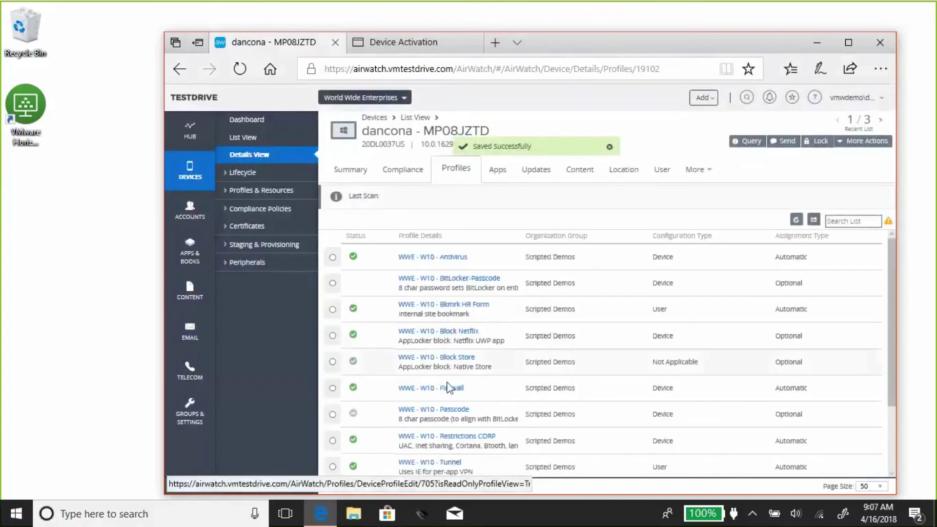
{"action": "left_click", "coordinate": [796, 221]}
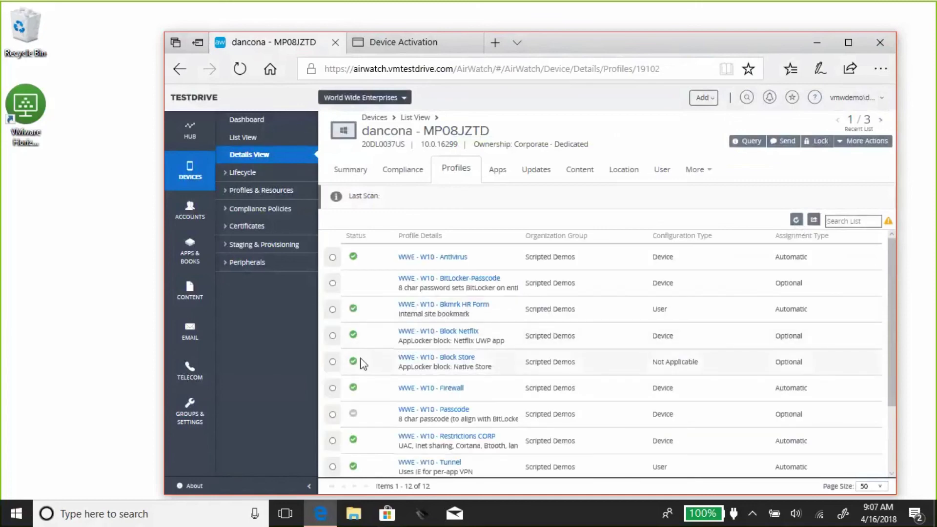
{"action": "left_click", "coordinate": [392, 520]}
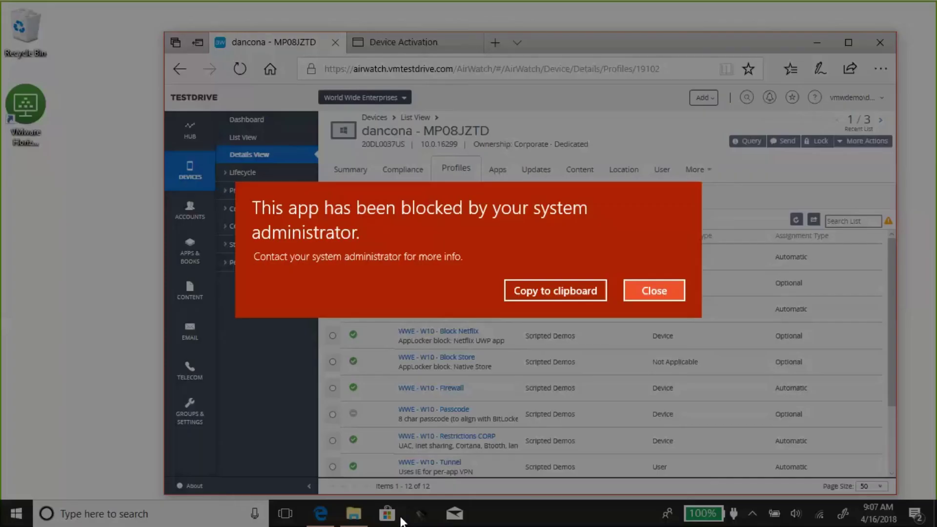
{"action": "left_click", "coordinate": [654, 291]}
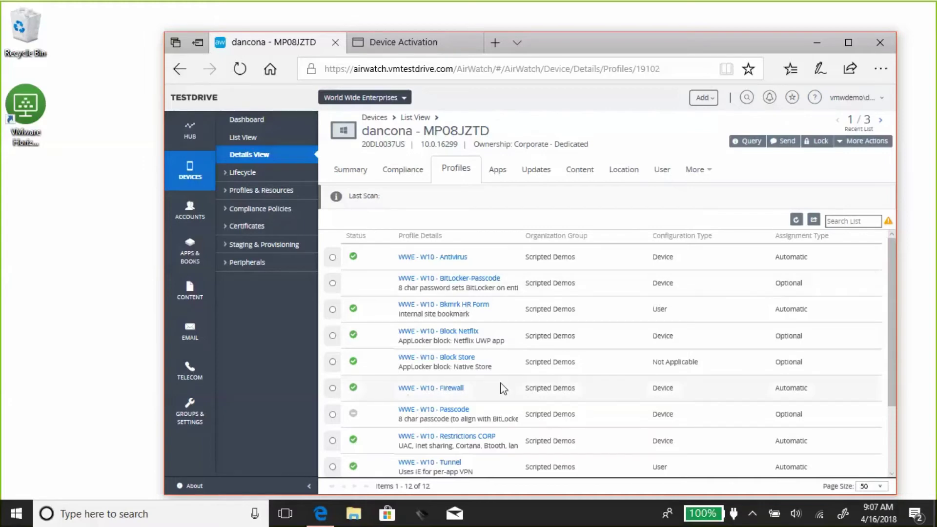
{"action": "scroll", "coordinate": [511, 379], "scroll_direction": "down", "scroll_amount": 1}
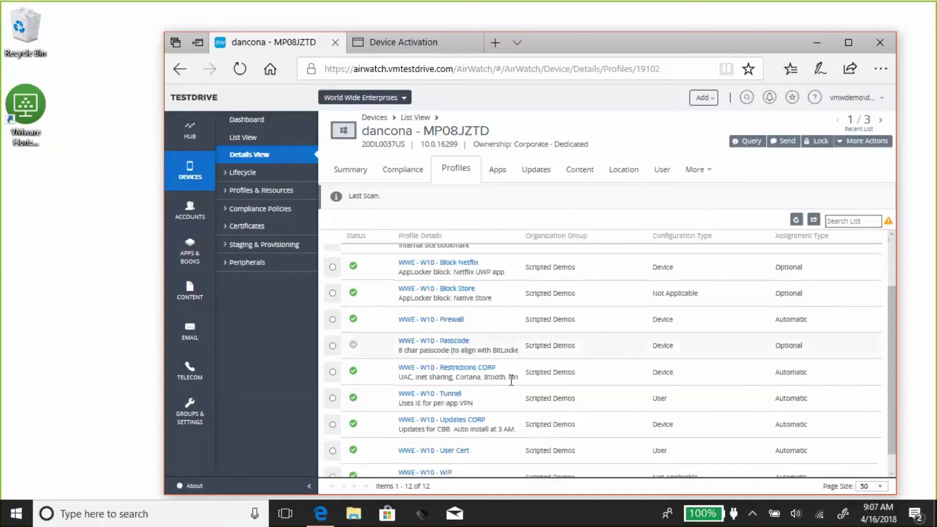
{"action": "scroll", "coordinate": [511, 380], "scroll_direction": "up", "scroll_amount": 2}
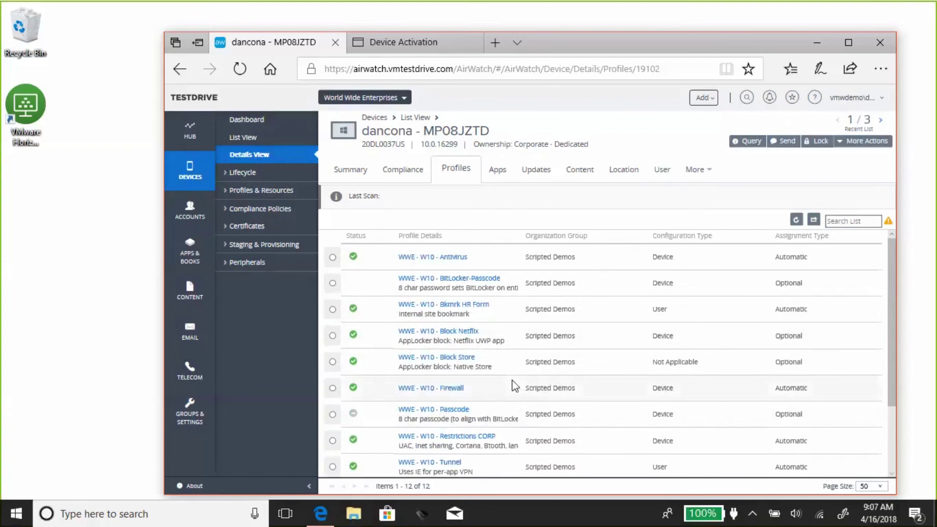
- Launch VMware Workspace ONE from Start and view its bookmarked Salesforce, Office 365 and AMER-WIN10AE apps
{"action": "left_click", "coordinate": [16, 514]}
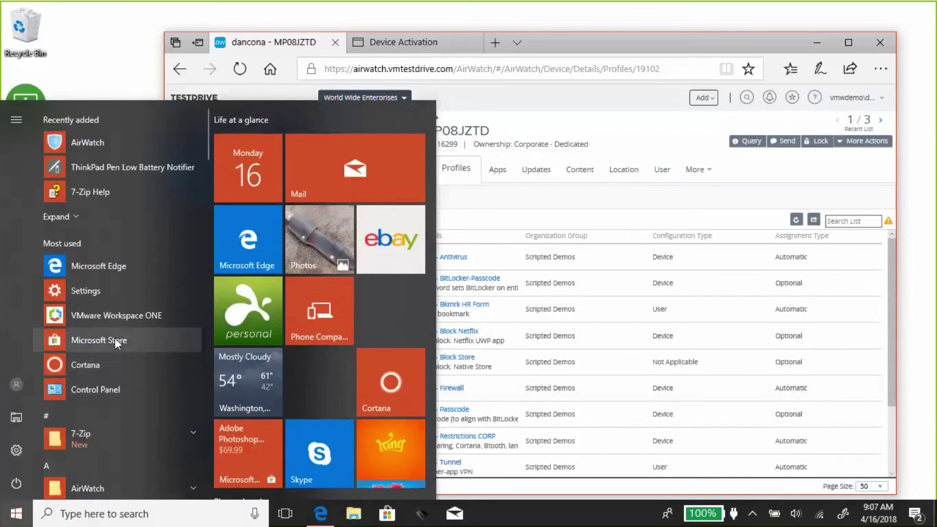
{"action": "left_click", "coordinate": [117, 320]}
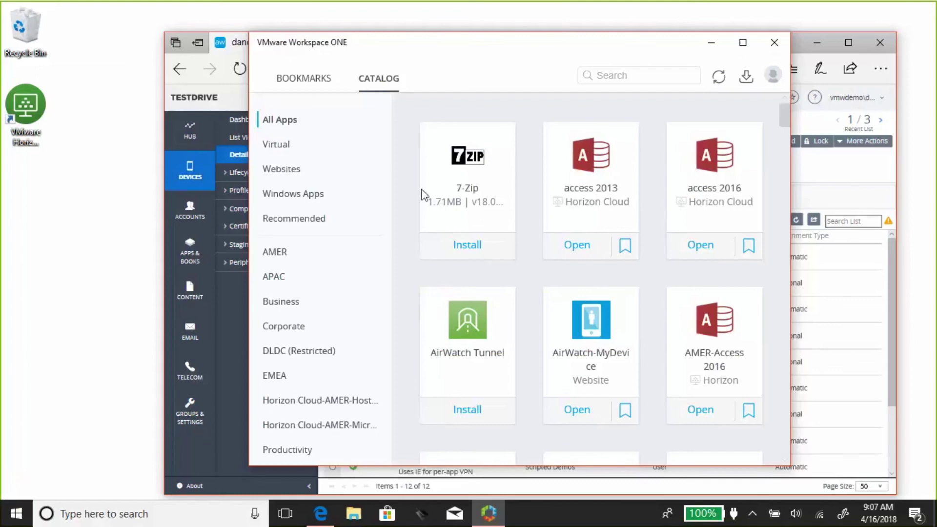
{"action": "left_click", "coordinate": [306, 78]}
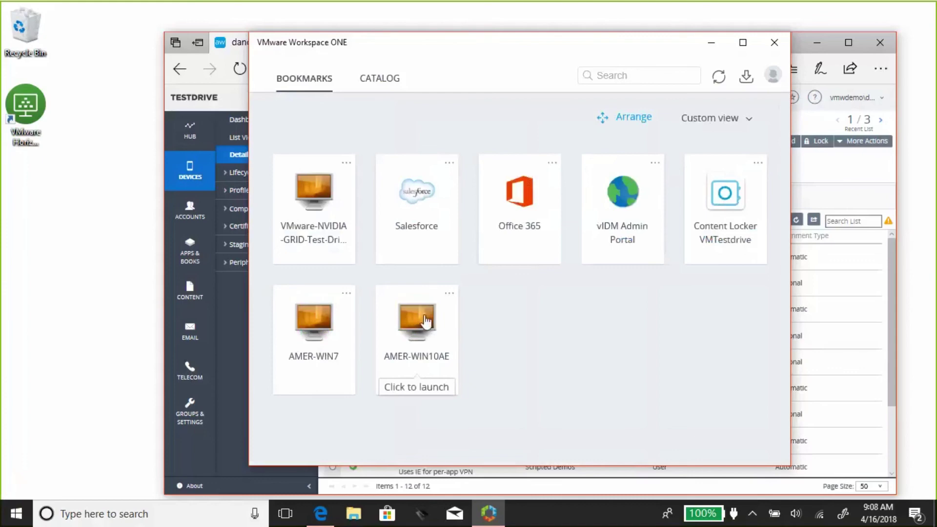
- Connect to the AMER-WIN10AE Horizon desktop, decline local file sharing, then disconnect
{"action": "left_click", "coordinate": [426, 322]}
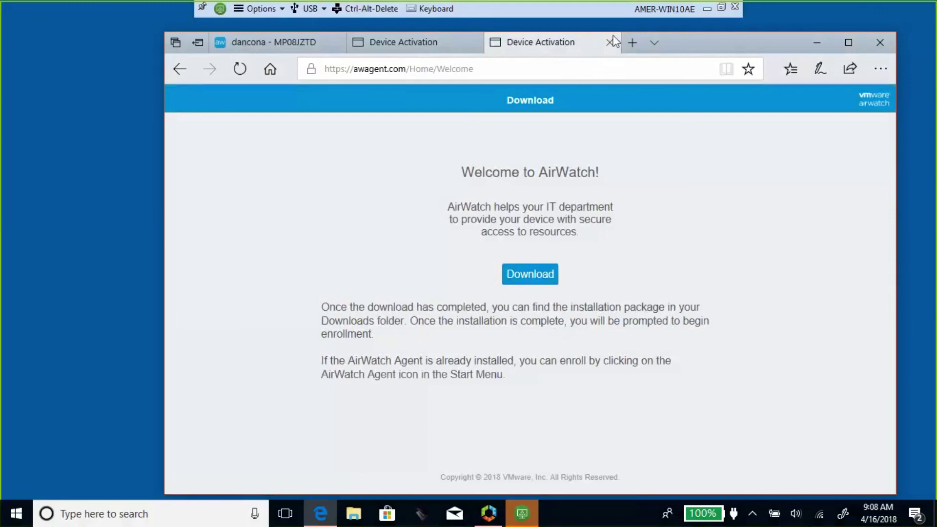
{"action": "left_click", "coordinate": [609, 41]}
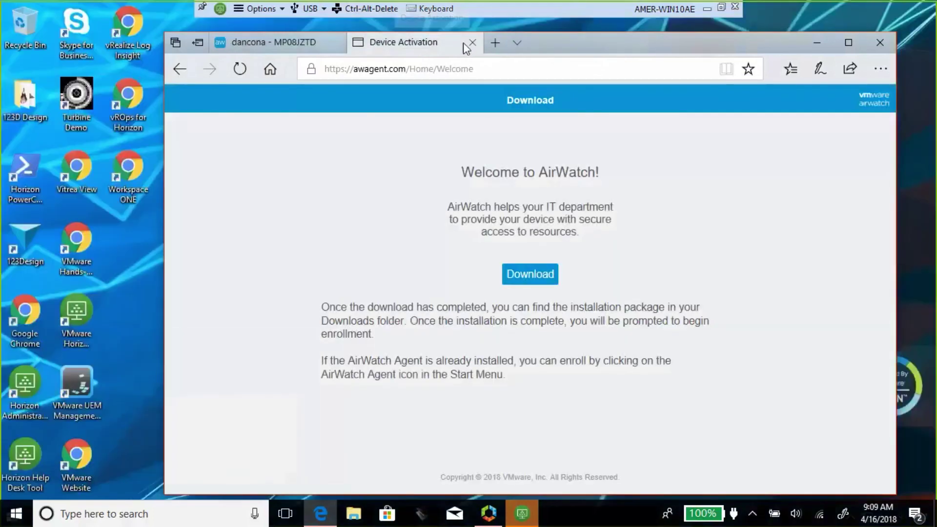
{"action": "left_click", "coordinate": [472, 43]}
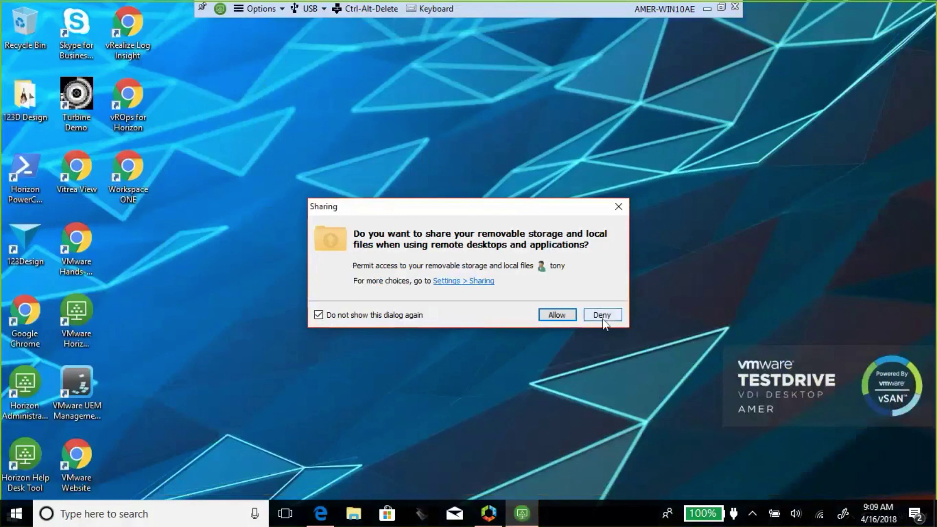
{"action": "left_click", "coordinate": [604, 320]}
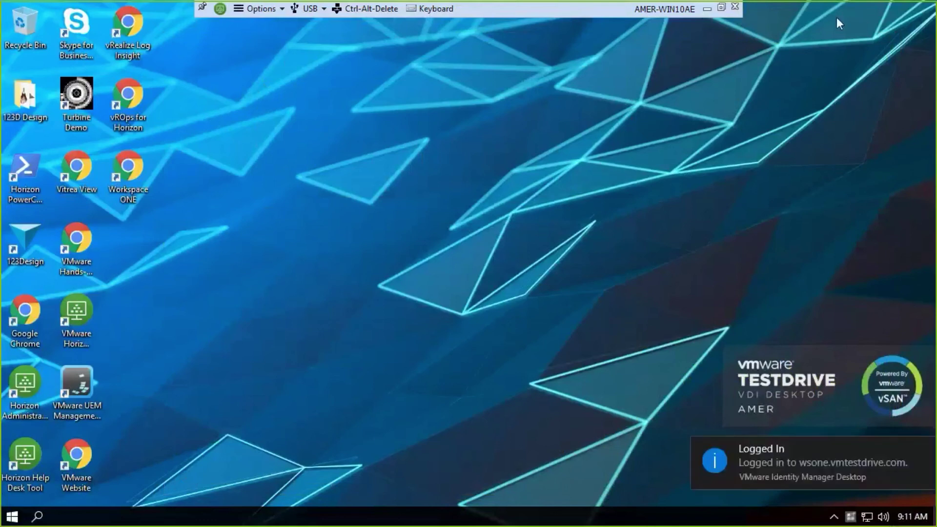
{"action": "left_click", "coordinate": [706, 11]}
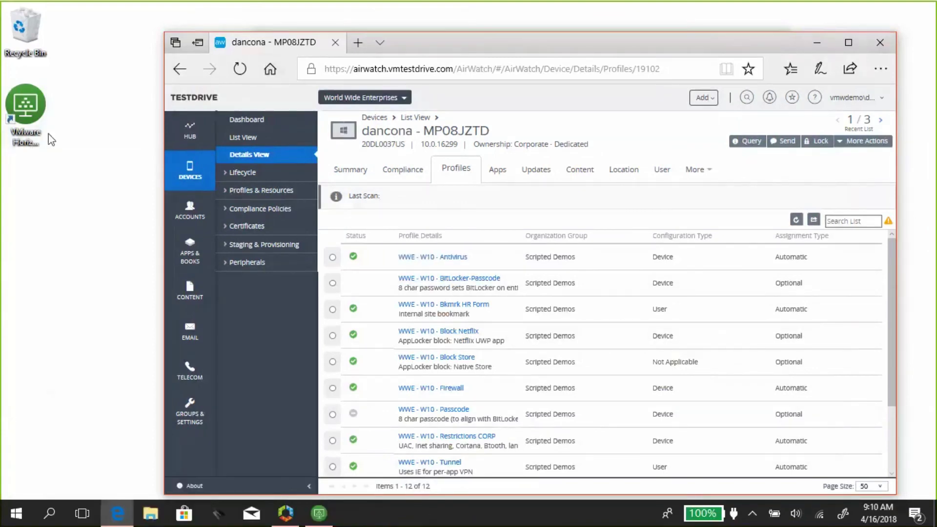
- Install 7-Zip from the Workspace ONE catalog and refresh until it shows Installed
{"action": "left_click", "coordinate": [821, 41]}
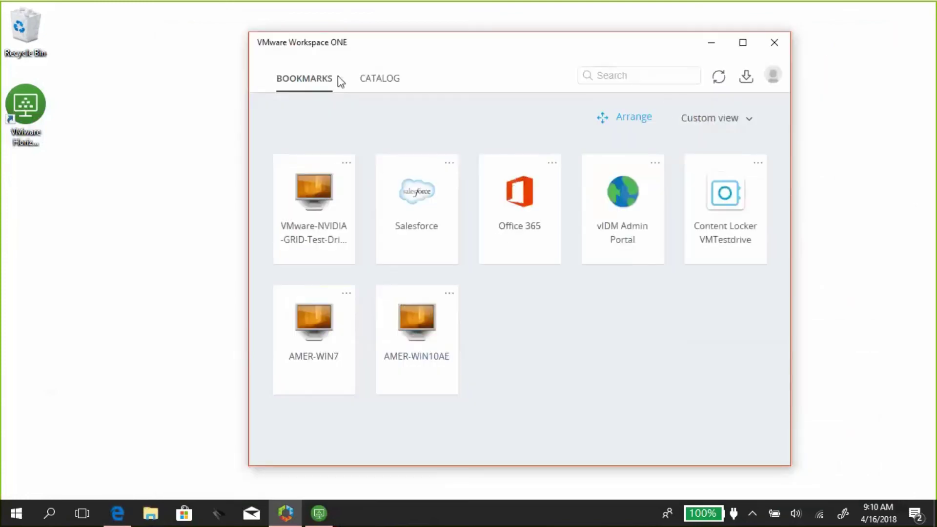
{"action": "left_click", "coordinate": [385, 87]}
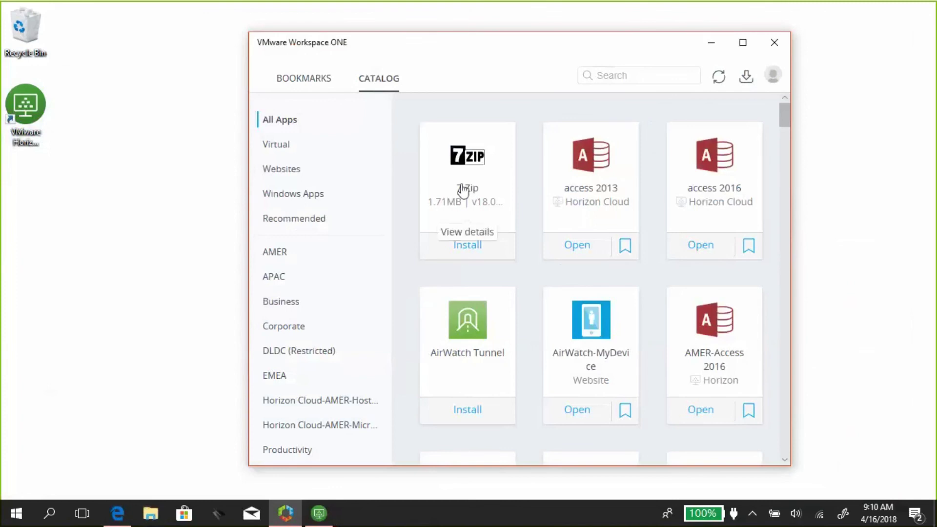
{"action": "left_click", "coordinate": [470, 247]}
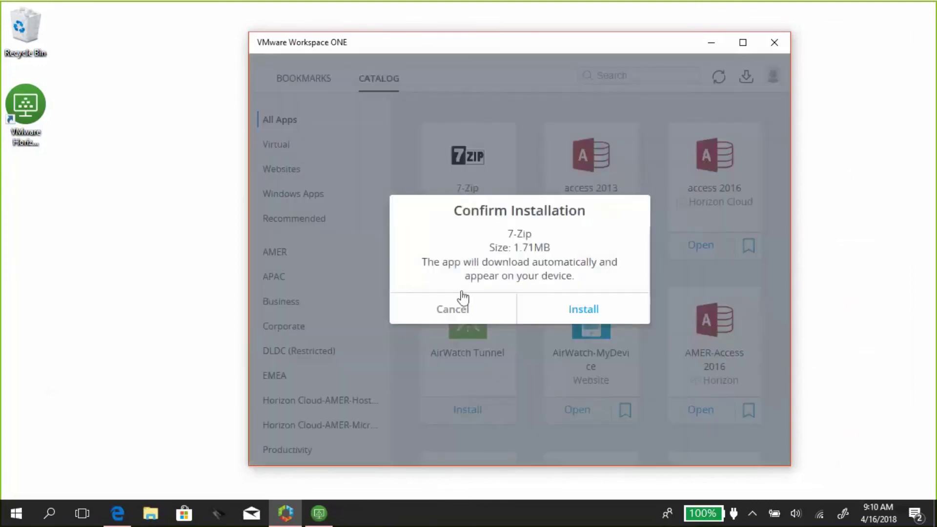
{"action": "left_click", "coordinate": [584, 314]}
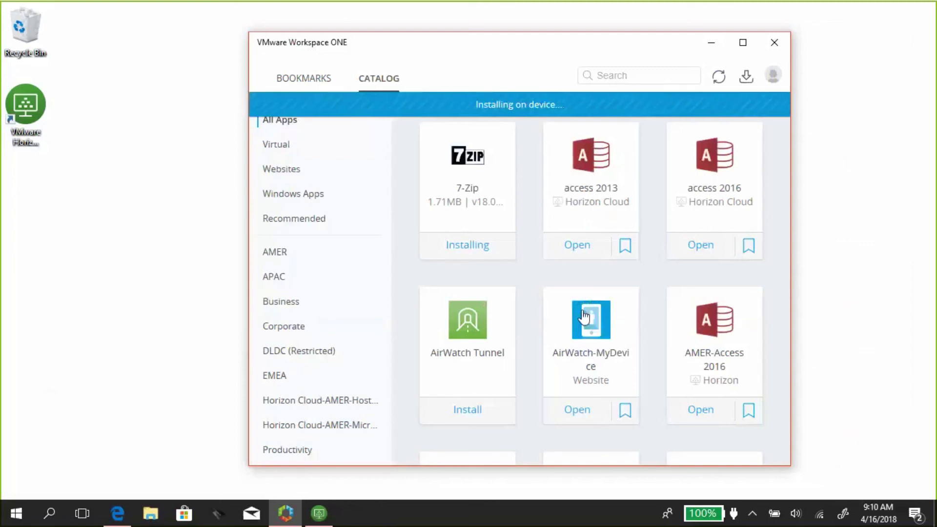
{"action": "scroll", "coordinate": [334, 364], "scroll_direction": "down", "scroll_amount": 2}
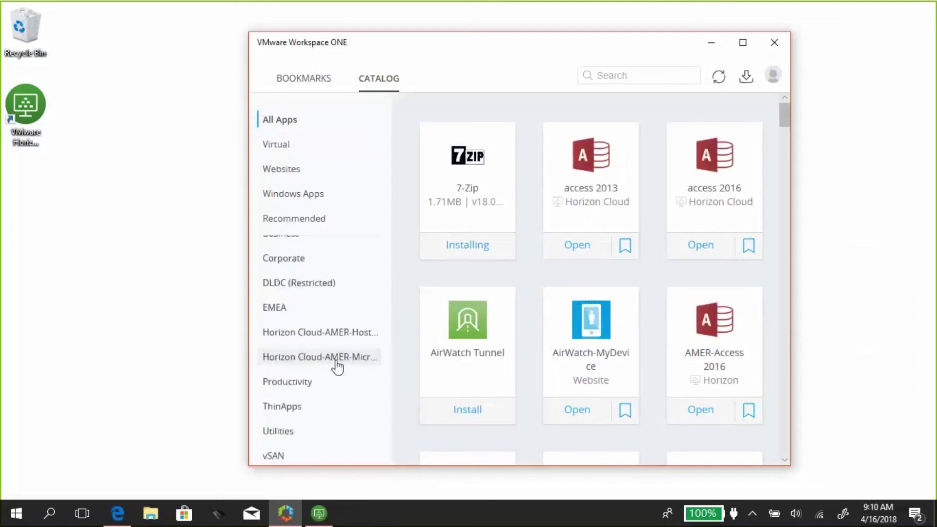
{"action": "scroll", "coordinate": [336, 366], "scroll_direction": "down", "scroll_amount": 1}
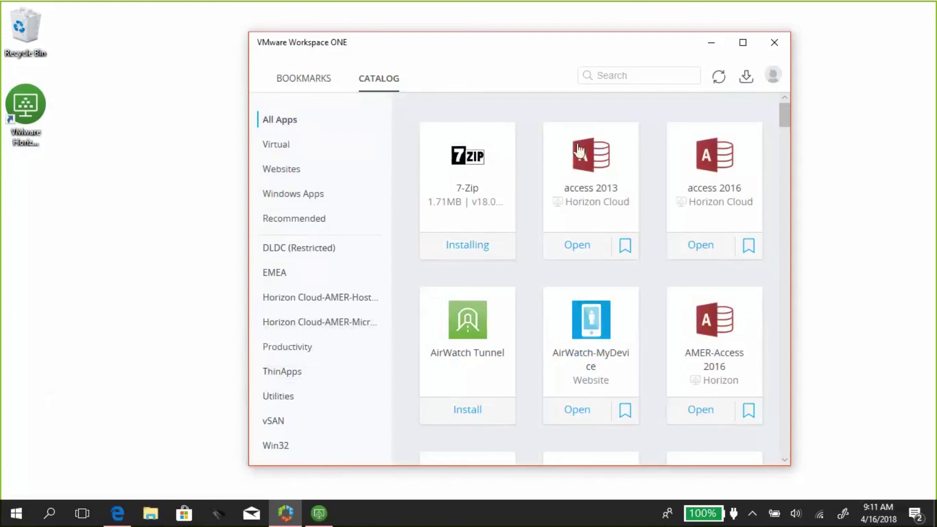
{"action": "left_click", "coordinate": [719, 78]}
{"action": "left_click", "coordinate": [719, 78]}
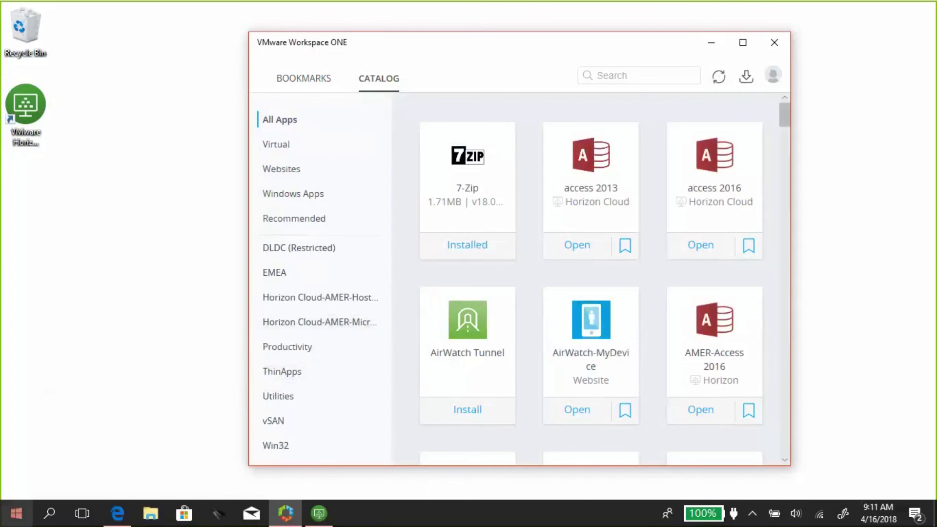
- Launch 7-Zip File Manager from the Start menu, then close it
{"action": "left_click", "coordinate": [16, 513]}
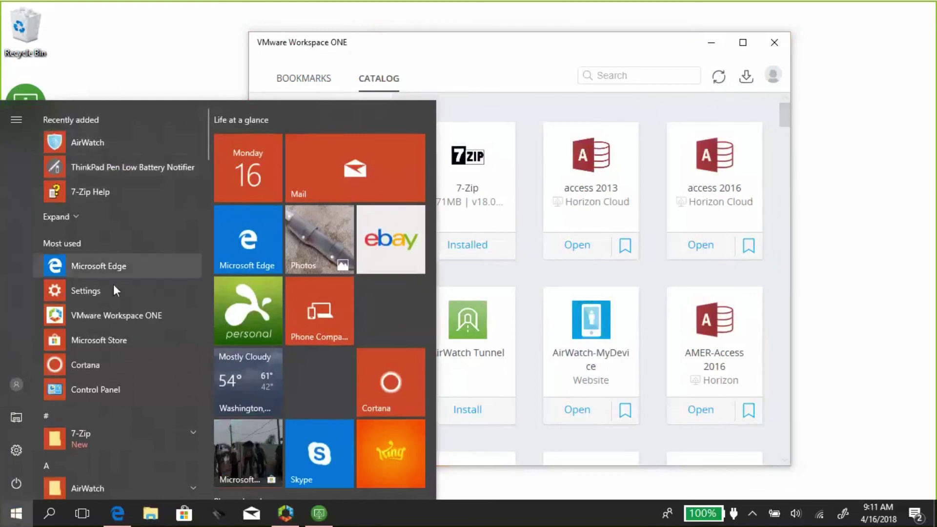
{"action": "left_click", "coordinate": [85, 436]}
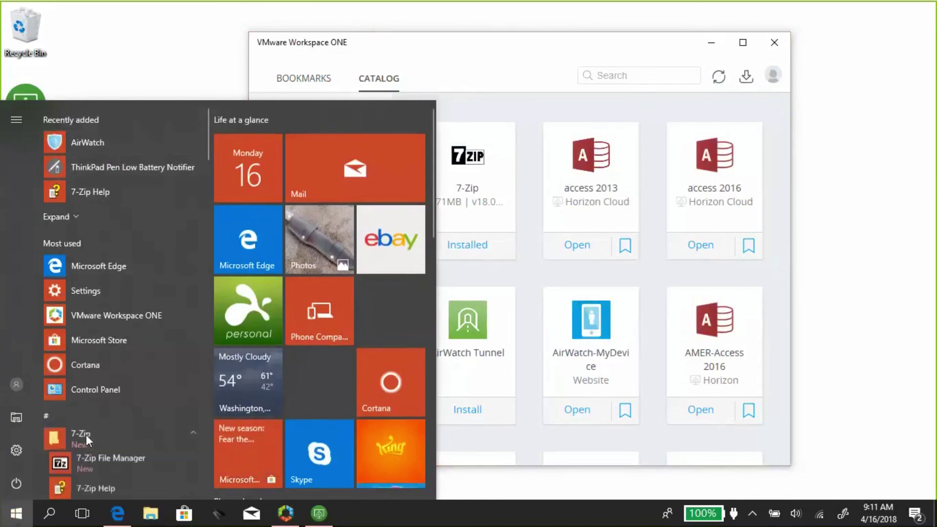
{"action": "left_click", "coordinate": [106, 459]}
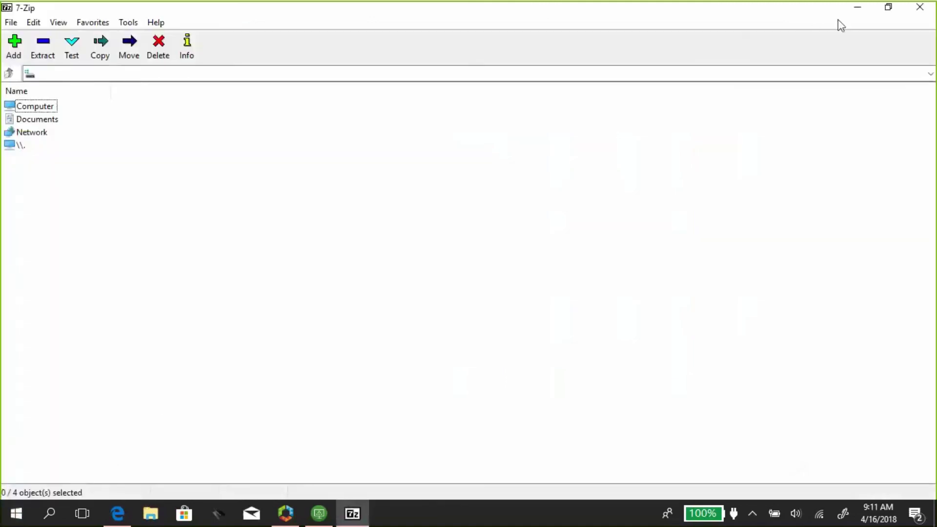
{"action": "left_click", "coordinate": [919, 7]}
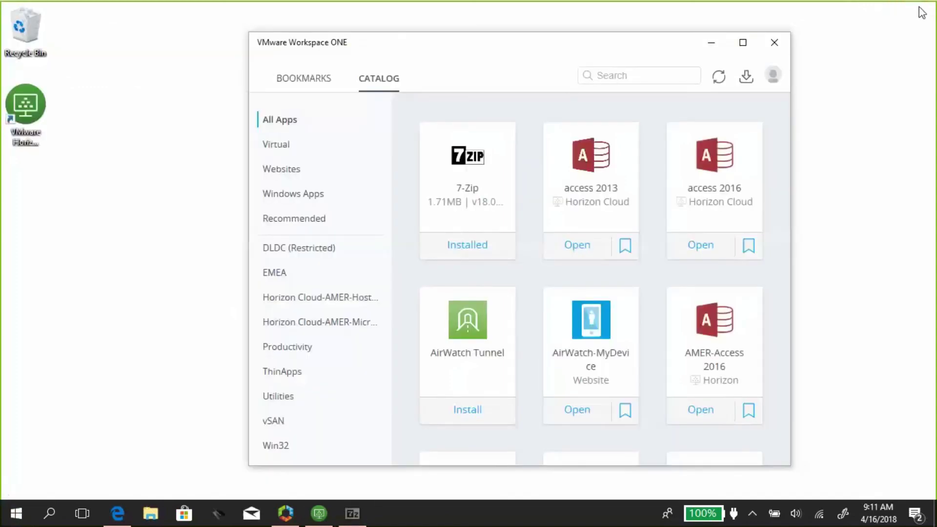
- Filter the catalog to Windows Apps and confirm installing Google Chrome
{"action": "left_click", "coordinate": [353, 198]}
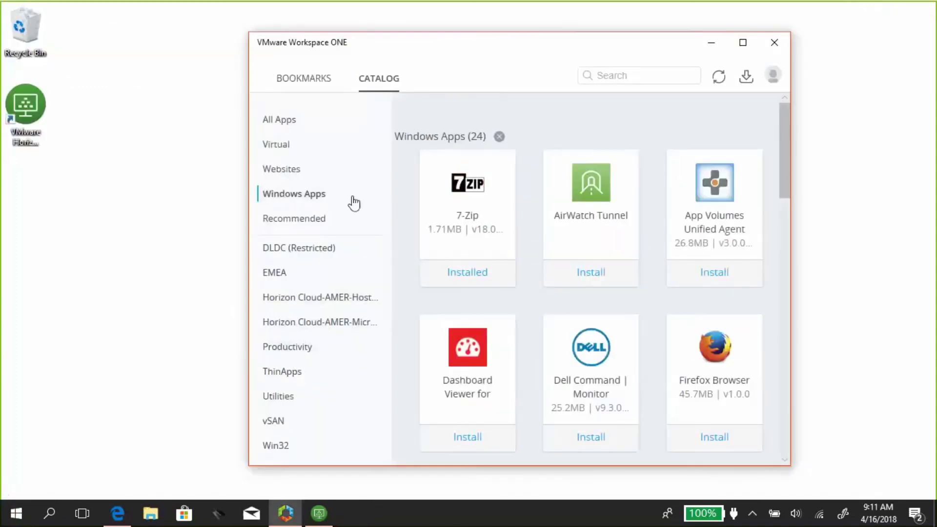
{"action": "left_click_drag", "start_coordinate": [788, 151], "coordinate": [779, 244]}
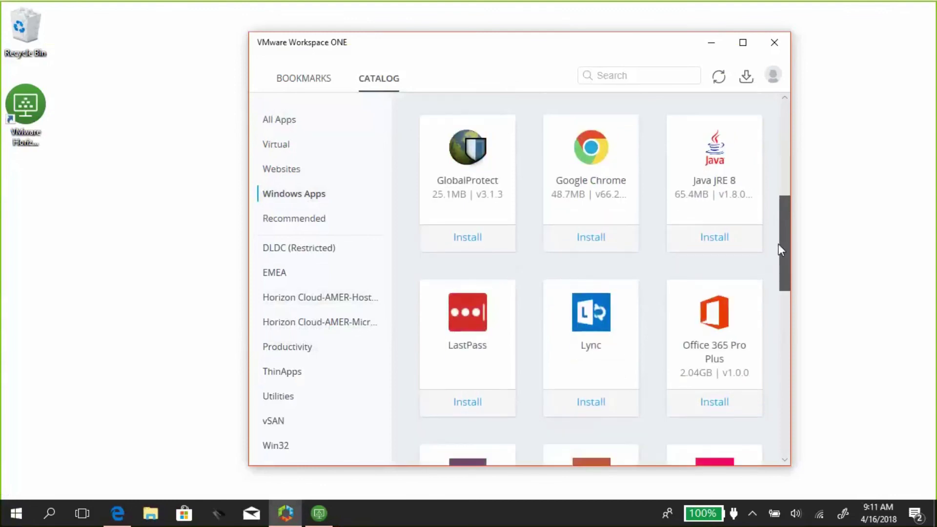
{"action": "left_click", "coordinate": [590, 238]}
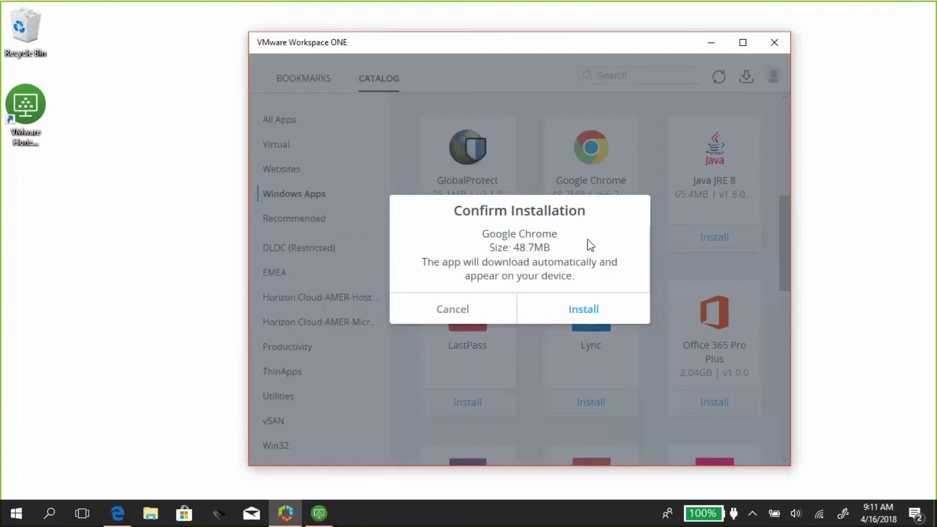
{"action": "left_click", "coordinate": [584, 314]}
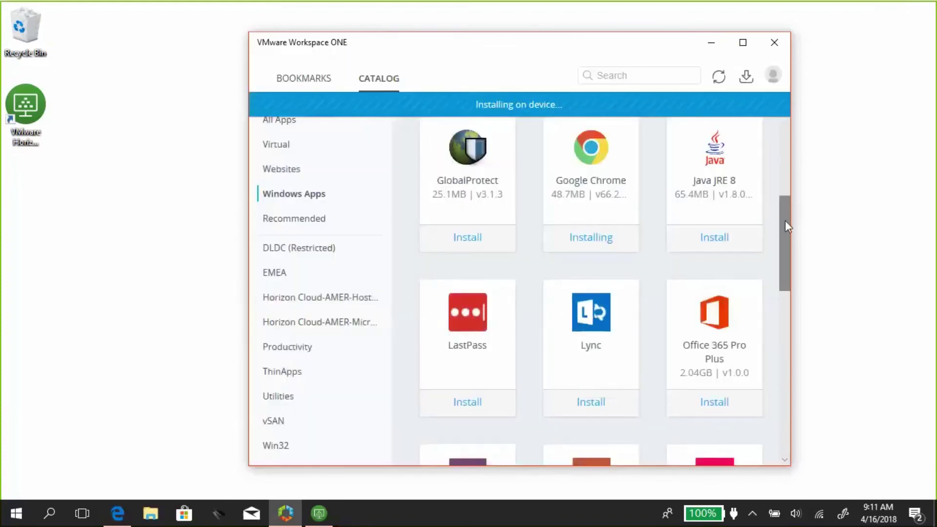
{"action": "left_click_drag", "start_coordinate": [785, 221], "coordinate": [777, 312]}
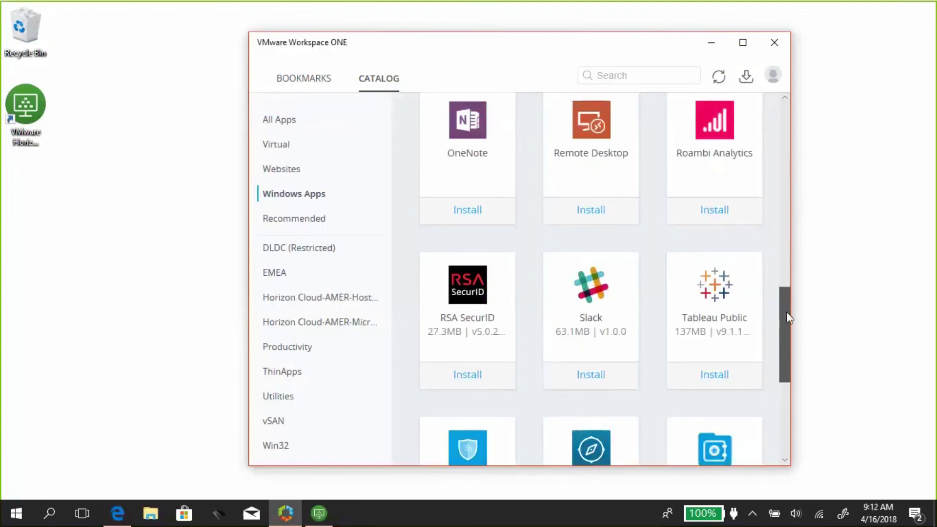
{"action": "left_click_drag", "start_coordinate": [787, 317], "coordinate": [769, 404]}
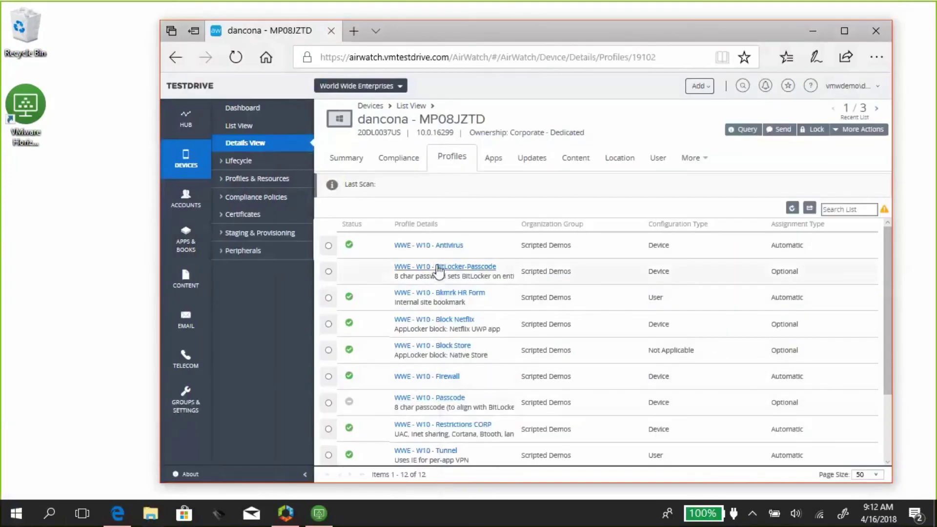
{"action": "left_click", "coordinate": [329, 271]}
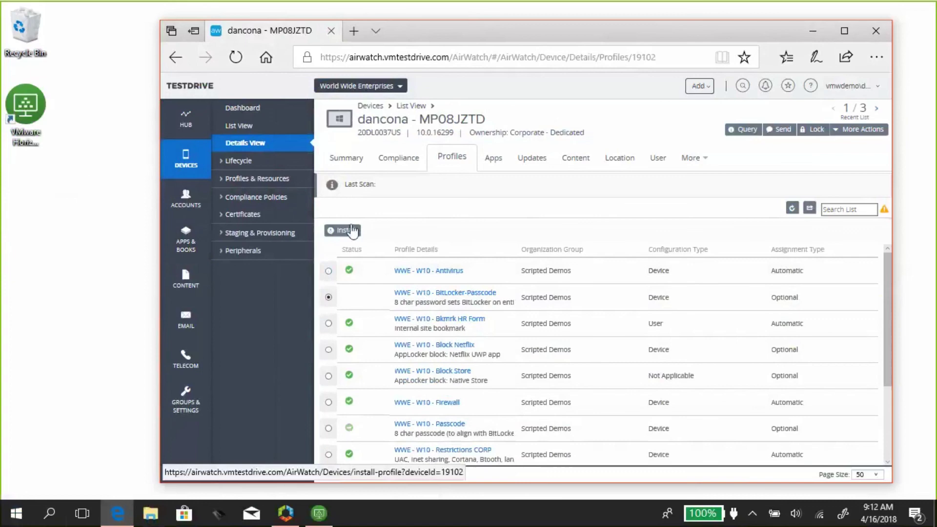
{"action": "left_click", "coordinate": [346, 232]}
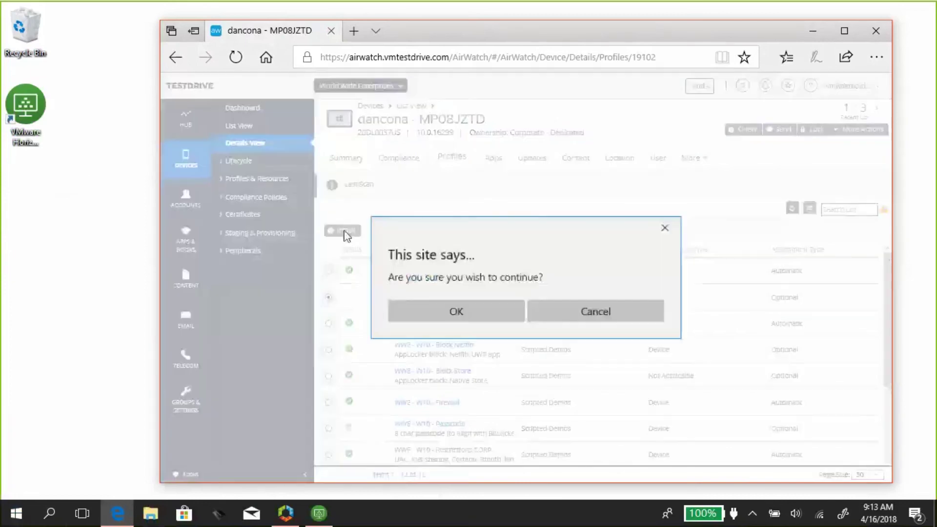
{"action": "left_click", "coordinate": [456, 313]}
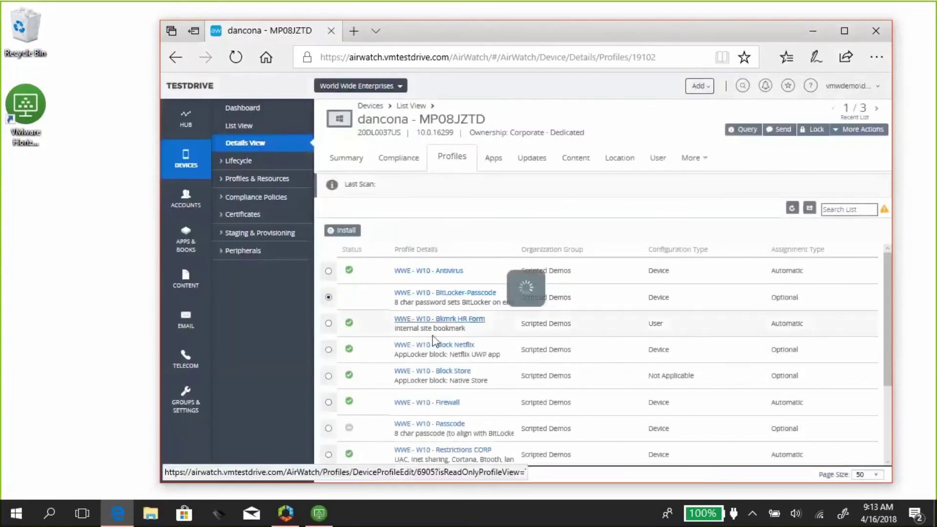
{"action": "left_click", "coordinate": [811, 31]}
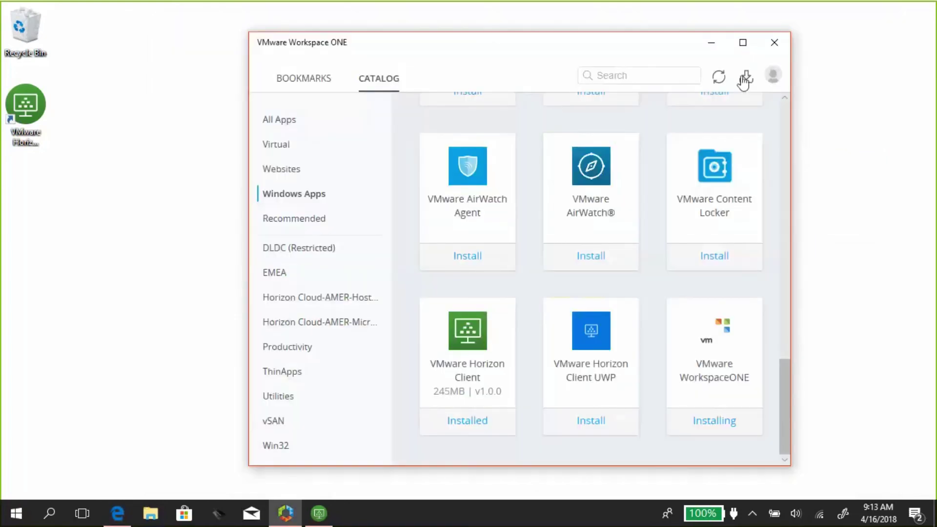
{"action": "left_click", "coordinate": [709, 44]}
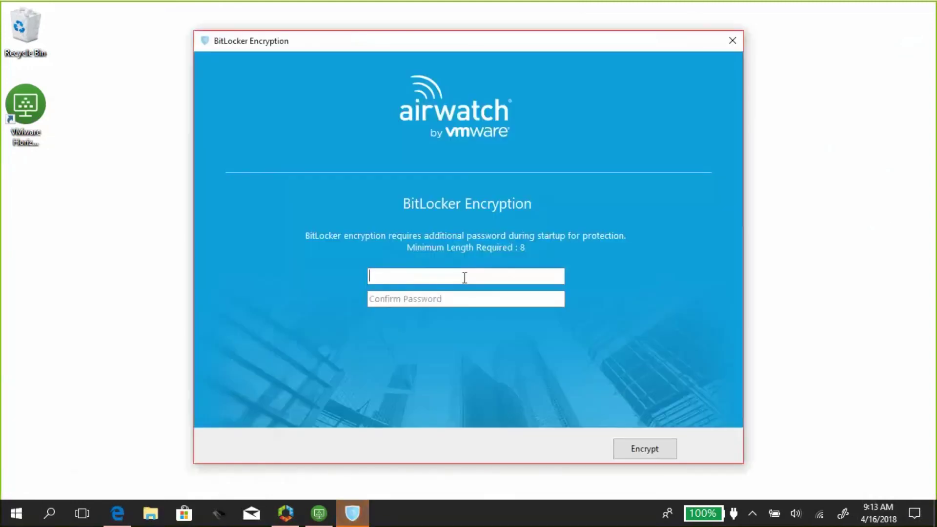
{"action": "type", "text": "••"}
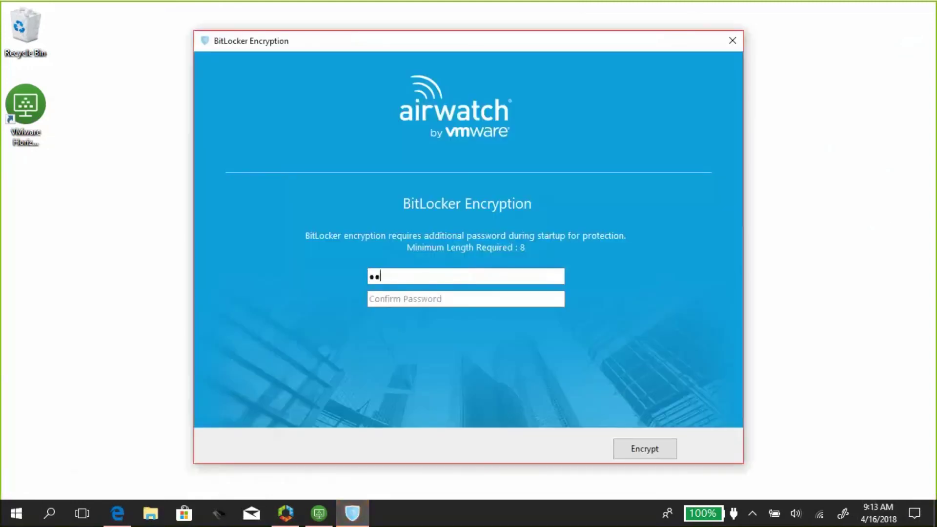
{"action": "type", "text": "••••••"}
{"action": "type", "text": "**"}
- Confirm the BitLocker startup password and start encrypting the drive
{"action": "key", "text": "Tab"}
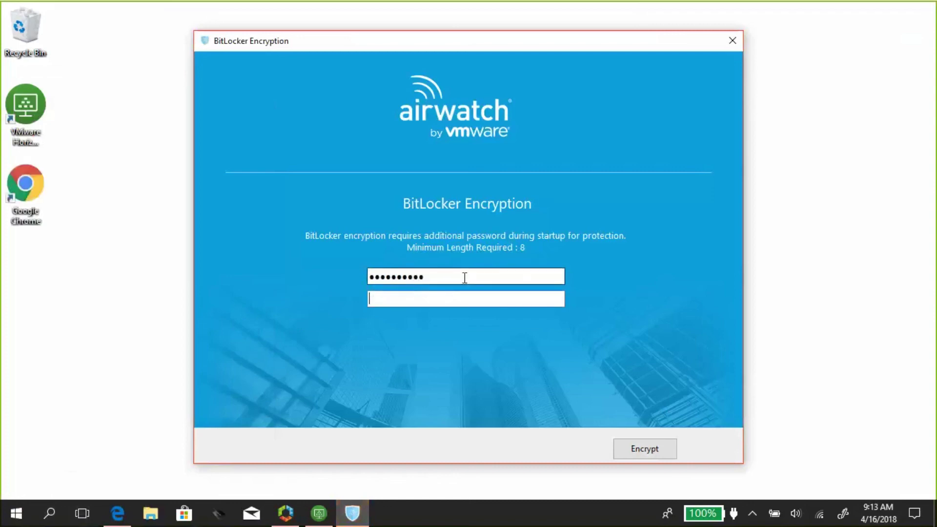
{"action": "type", "text": "****"}
{"action": "type", "text": "******"}
{"action": "type", "text": "*"}
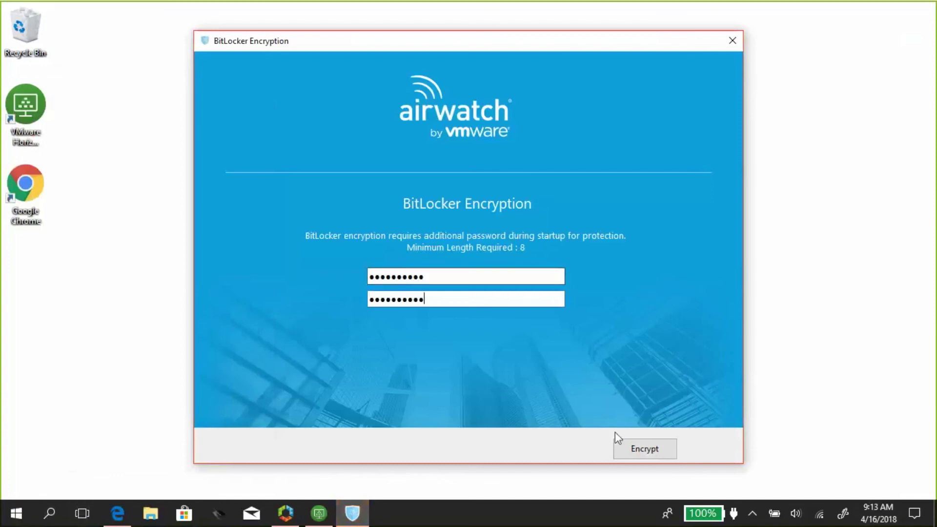
{"action": "left_click", "coordinate": [652, 454]}
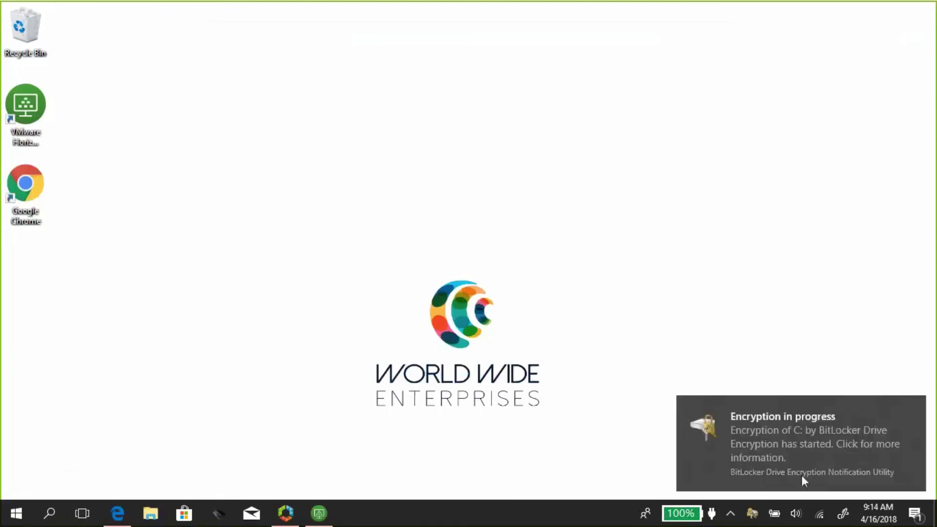
- Review drive C: encryption progress at about 87% and close the progress window
{"action": "mouse_move", "coordinate": [802, 444]}
{"action": "left_click", "coordinate": [883, 453]}
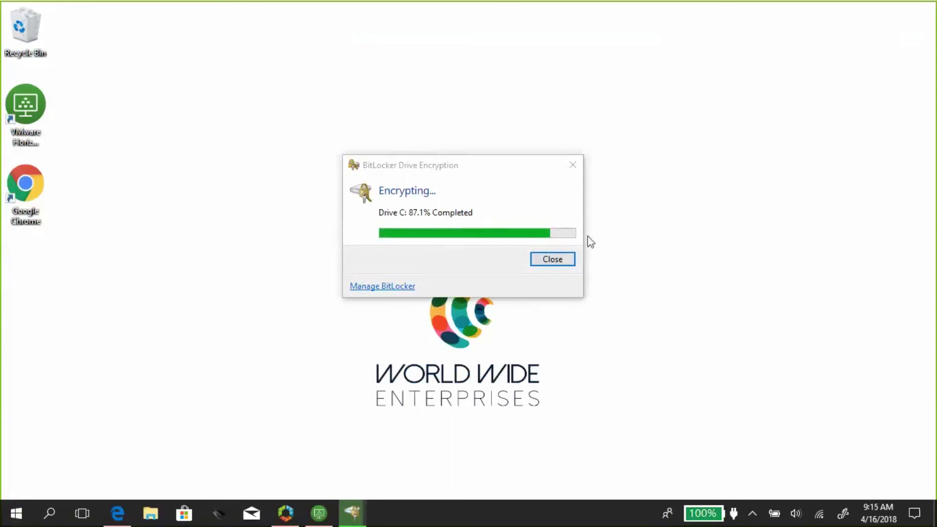
{"action": "left_click", "coordinate": [555, 268]}
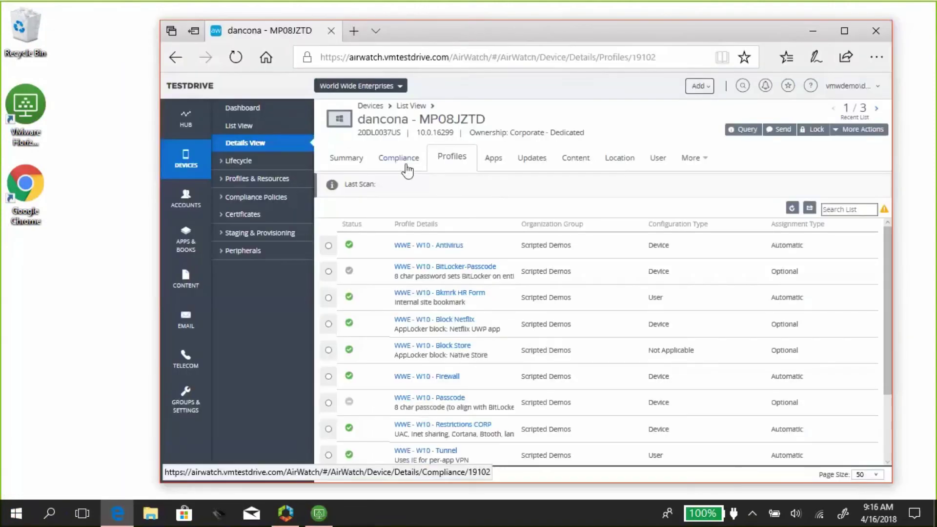
{"action": "left_click", "coordinate": [407, 170]}
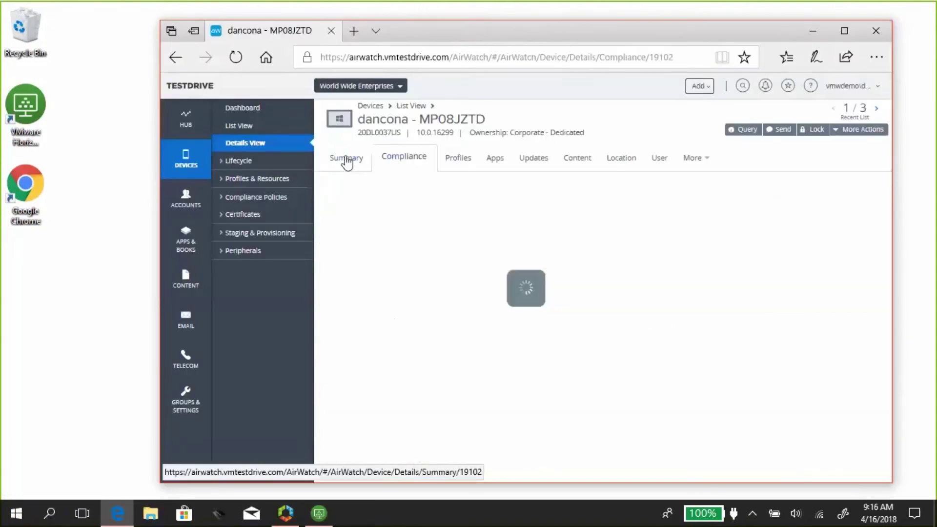
{"action": "left_click", "coordinate": [347, 160]}
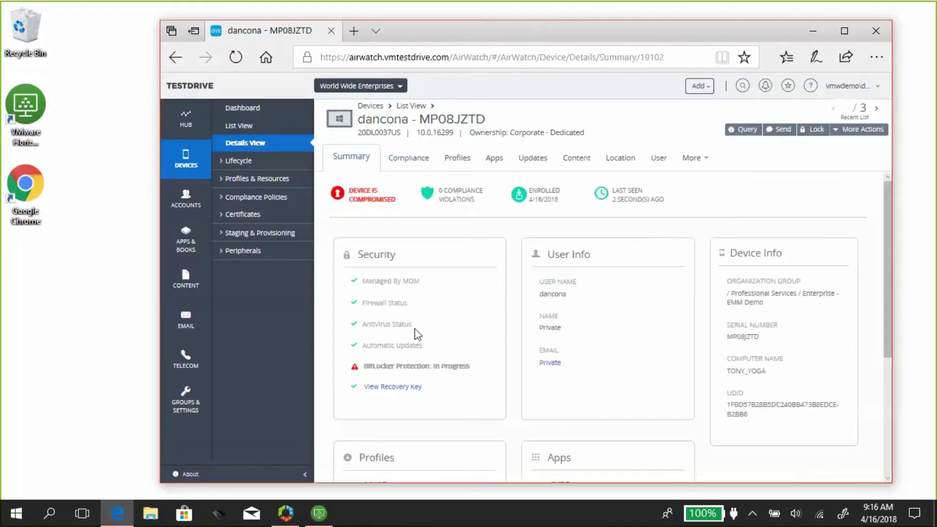
{"action": "left_click", "coordinate": [415, 388]}
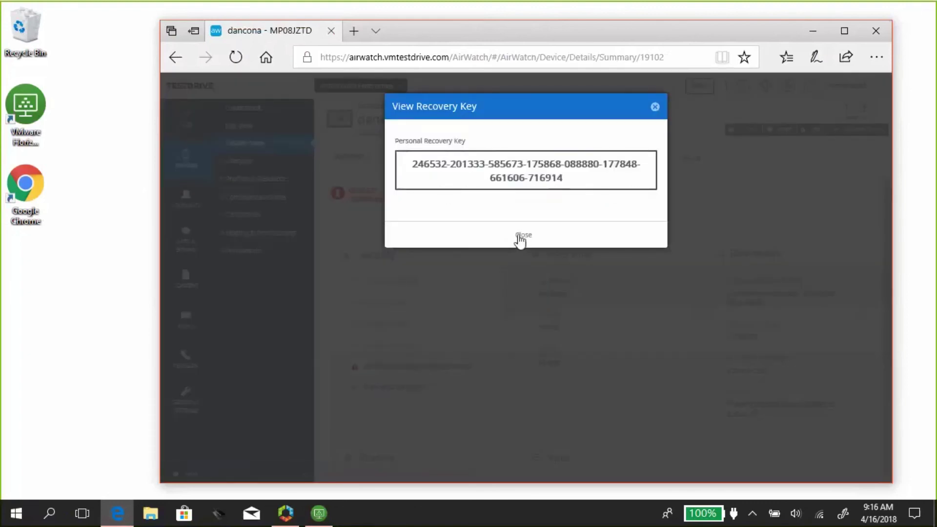
{"action": "left_click", "coordinate": [523, 236]}
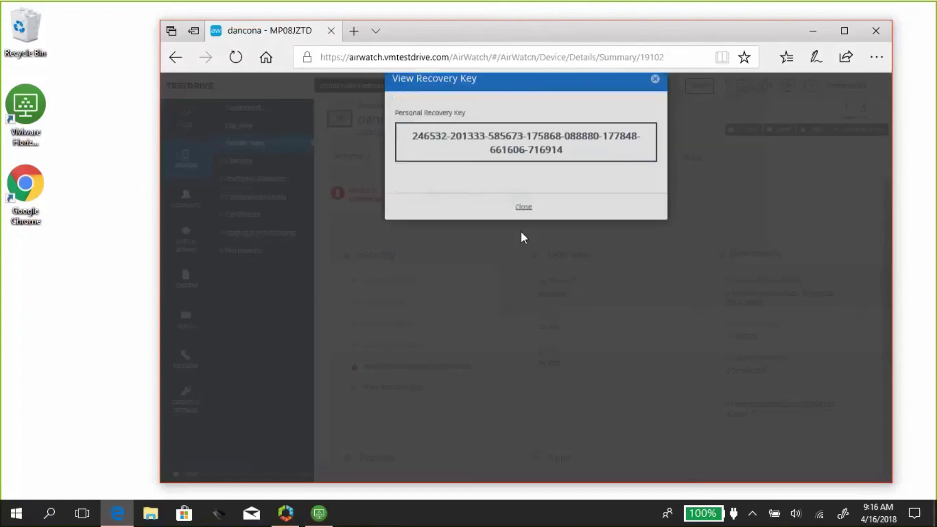
{"action": "scroll", "coordinate": [434, 394], "scroll_direction": "down", "scroll_amount": 2}
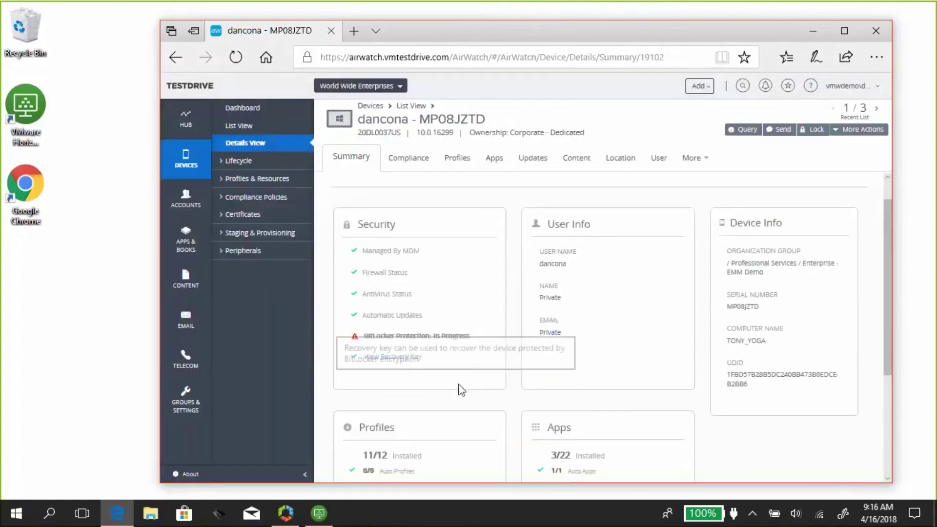
{"action": "scroll", "coordinate": [461, 390], "scroll_direction": "up", "scroll_amount": 2}
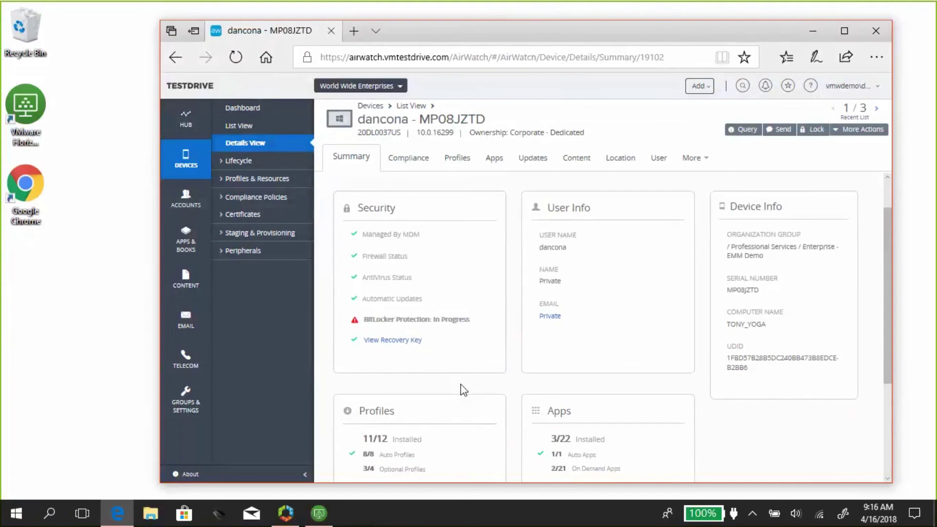
{"action": "scroll", "coordinate": [462, 390], "scroll_direction": "up", "scroll_amount": 1}
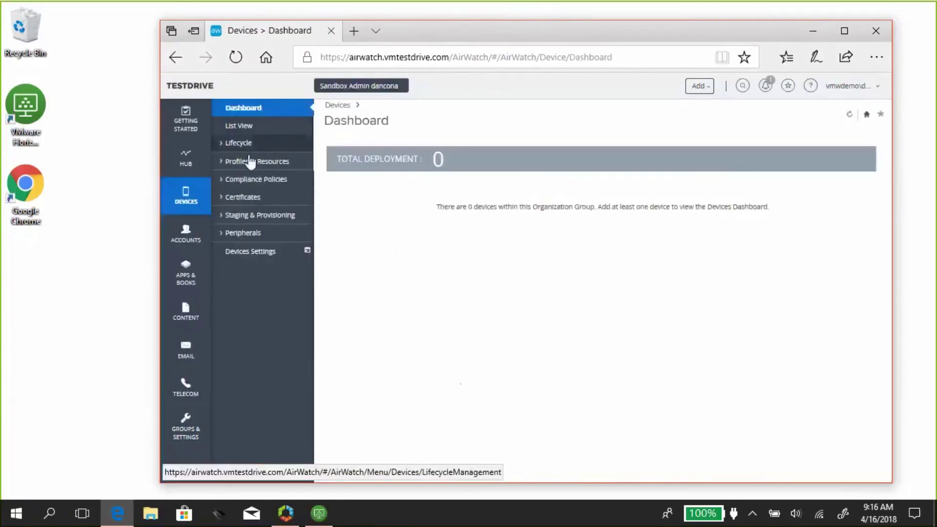
- Add a Windows > Windows Desktop > Device Profile from Profiles & Resources > Profiles
{"action": "left_click", "coordinate": [283, 162]}
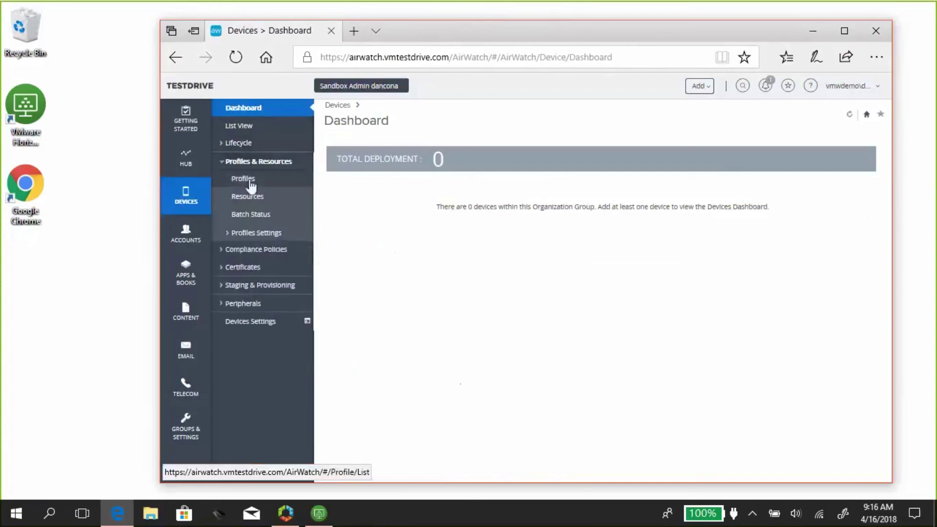
{"action": "left_click", "coordinate": [265, 181]}
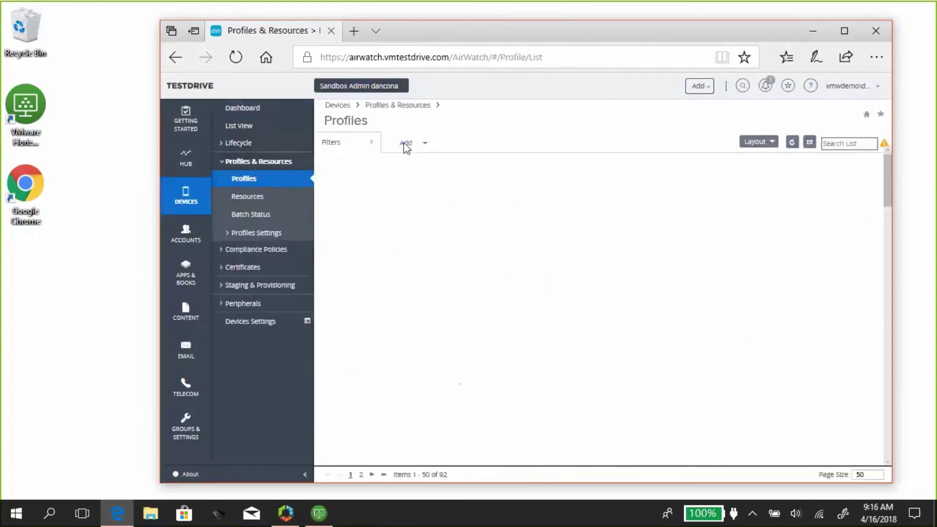
{"action": "left_click", "coordinate": [406, 145]}
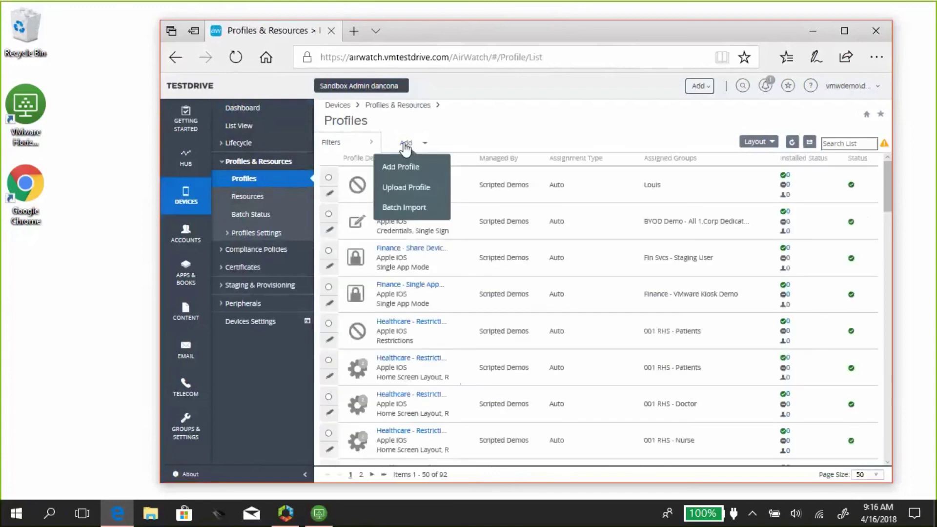
{"action": "left_click", "coordinate": [399, 167]}
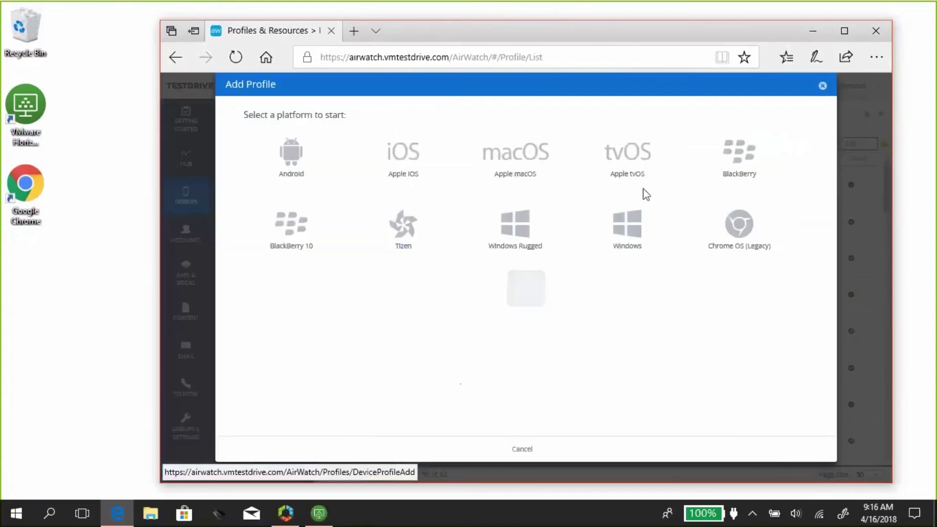
{"action": "left_click", "coordinate": [622, 231]}
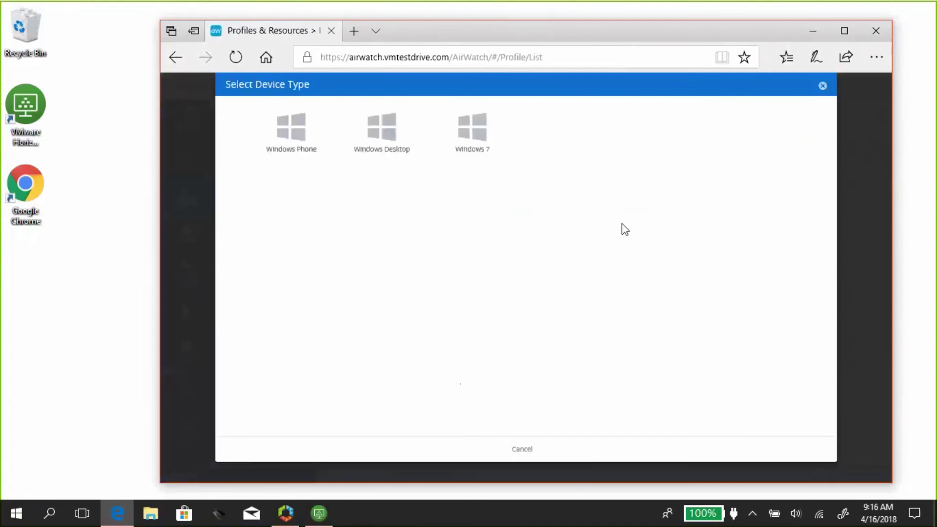
{"action": "left_click", "coordinate": [388, 132]}
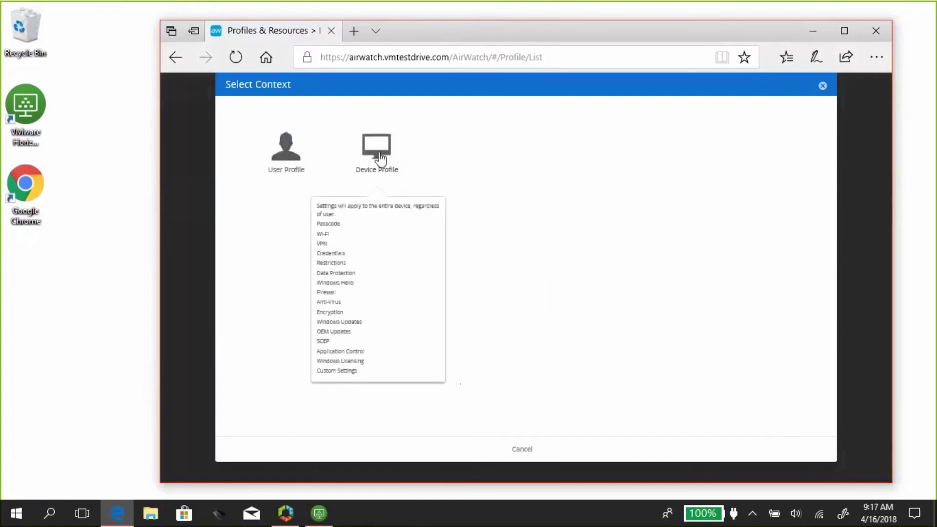
{"action": "left_click", "coordinate": [379, 159]}
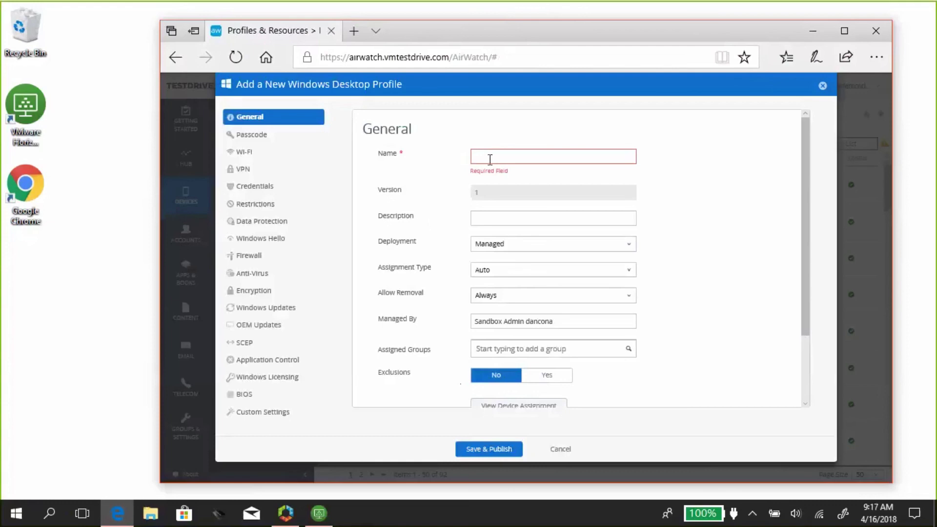
{"action": "type", "text": "win 10"}
{"action": "type", "text": "manag"}
- Name the profile 'win 10 profile' and cancel the no-smart-group publish warning
{"action": "key", "text": "BackSpace"}
{"action": "key", "text": "BackSpace"}
{"action": "key", "text": "BackSpace"}
{"action": "key", "text": "BackSpace"}
{"action": "key", "text": "BackSpace"}
{"action": "type", "text": "profile"}
{"action": "key", "text": "Return"}
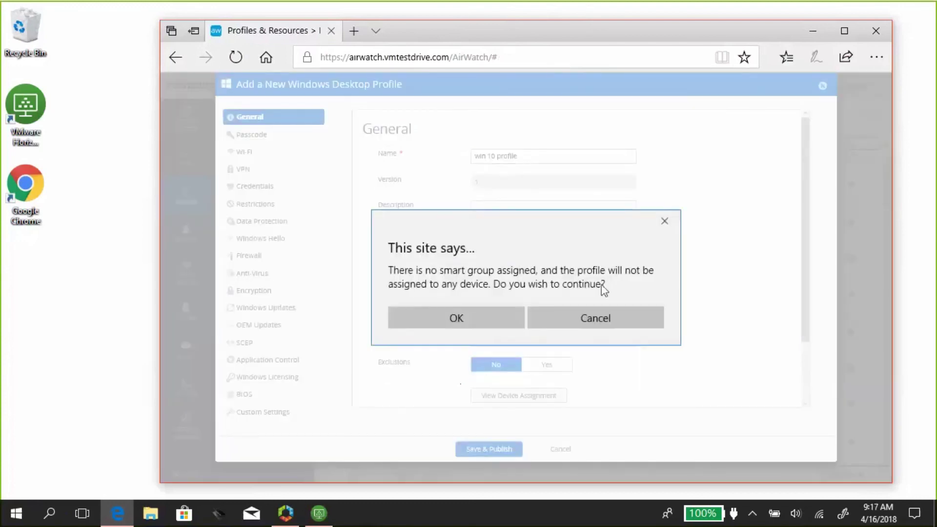
{"action": "left_click", "coordinate": [605, 316]}
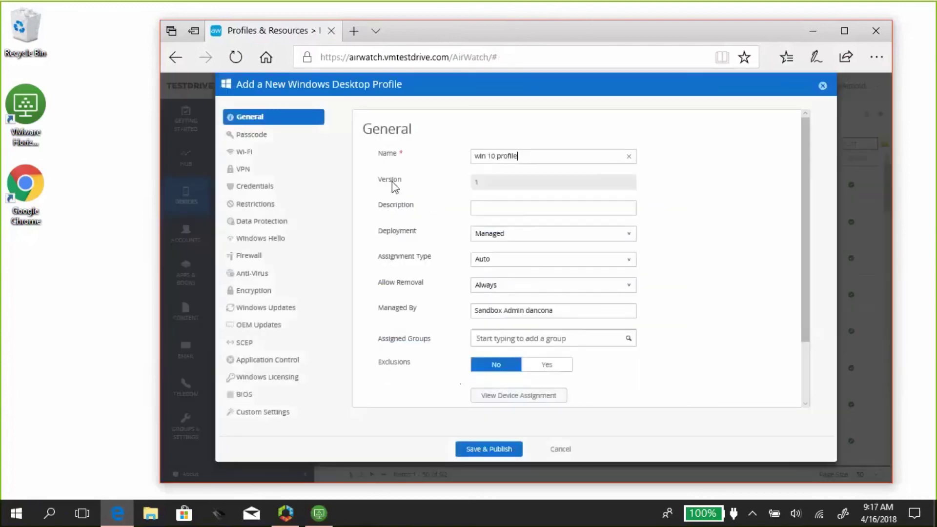
- Add Passcode and Wi-Fi payloads to the profile, keeping their default values
{"action": "left_click", "coordinate": [253, 135]}
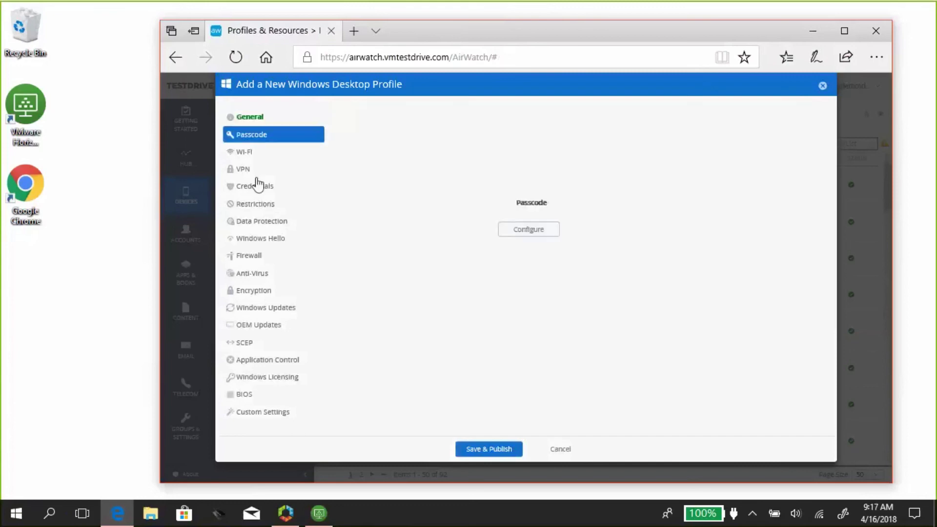
{"action": "left_click", "coordinate": [522, 229]}
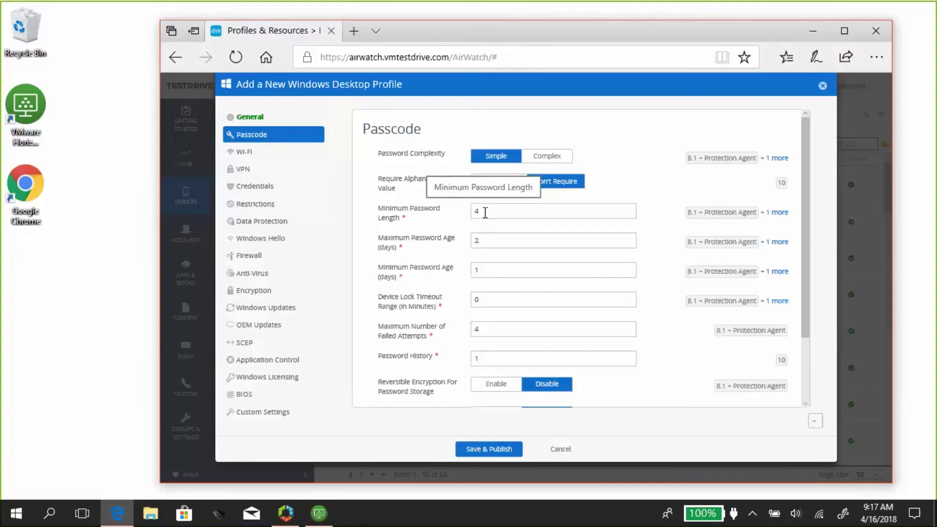
{"action": "left_click", "coordinate": [247, 154]}
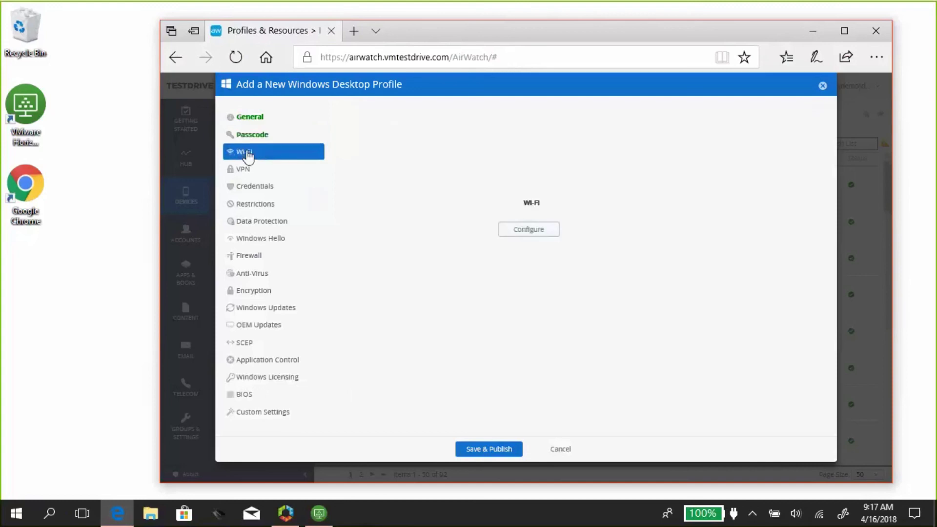
{"action": "left_click", "coordinate": [513, 235]}
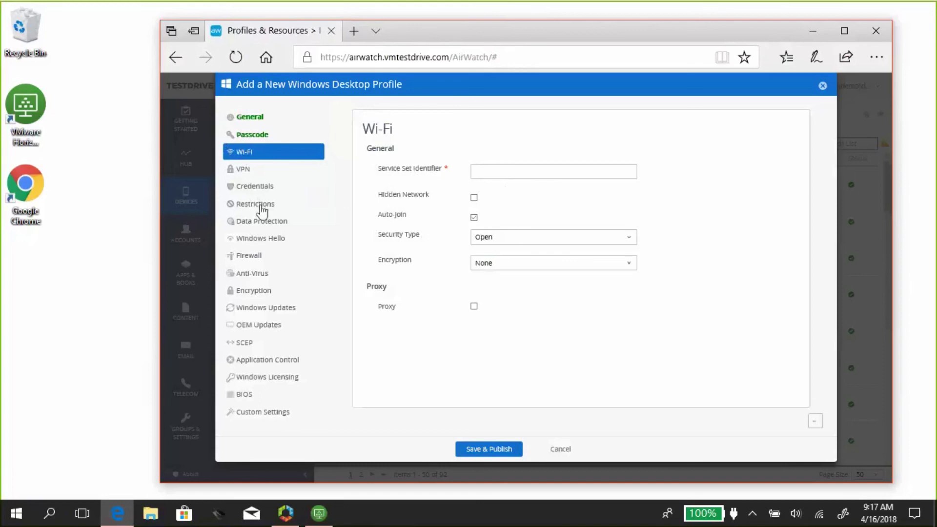
- Set Non-Windows Store Trusted Applications, Cellular Data On Roaming and Edge Cookies to Don't Allow
{"action": "left_click", "coordinate": [260, 207]}
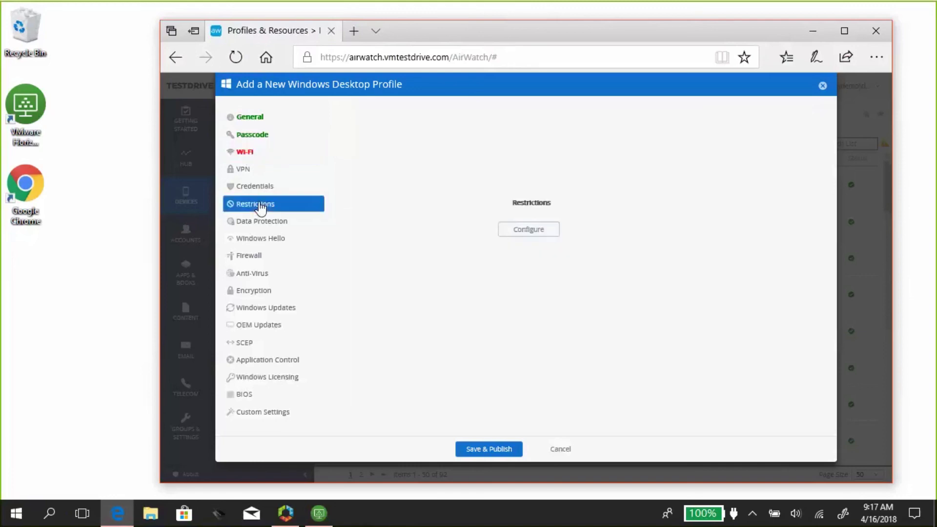
{"action": "left_click", "coordinate": [519, 233]}
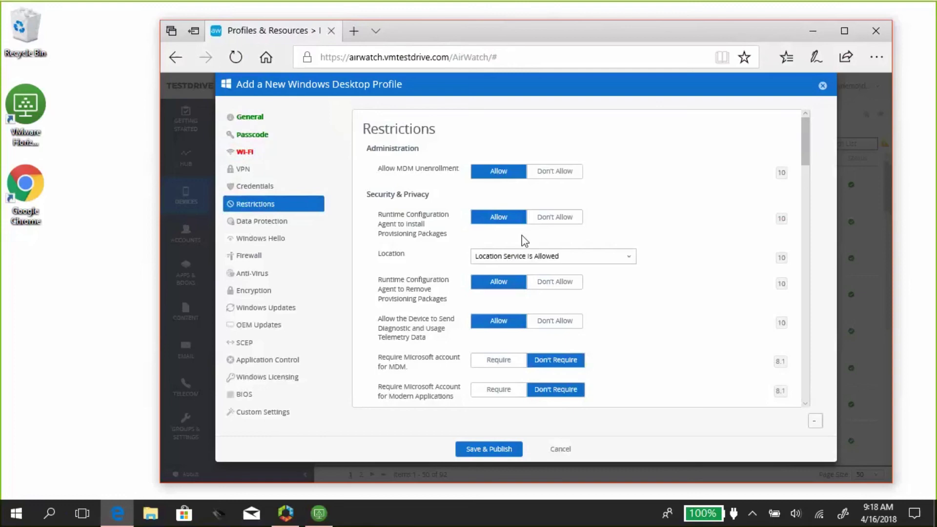
{"action": "scroll", "coordinate": [522, 235], "scroll_direction": "down", "scroll_amount": 2}
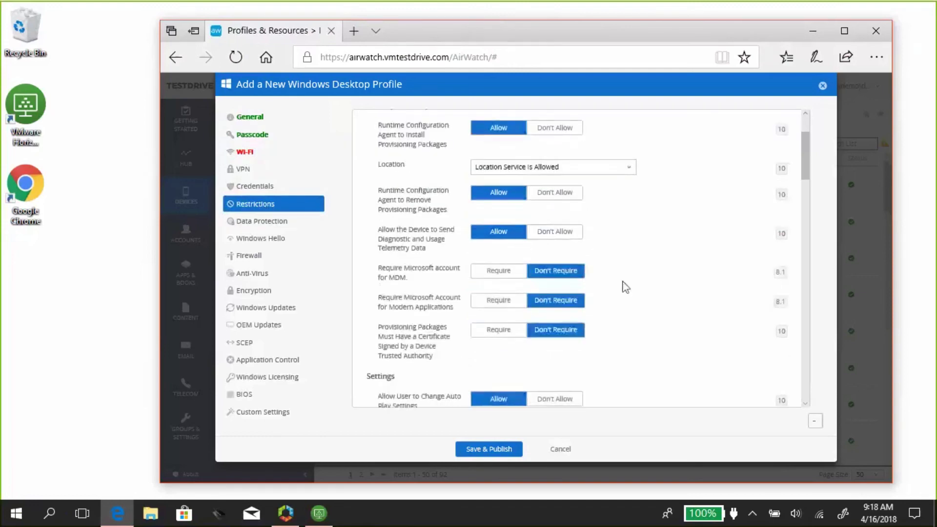
{"action": "scroll", "coordinate": [618, 279], "scroll_direction": "down", "scroll_amount": 2}
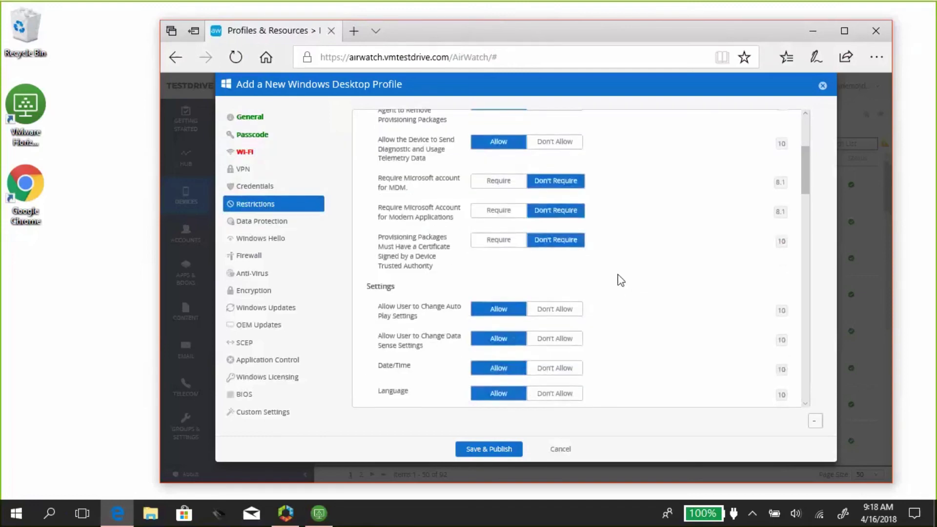
{"action": "scroll", "coordinate": [619, 279], "scroll_direction": "down", "scroll_amount": 1}
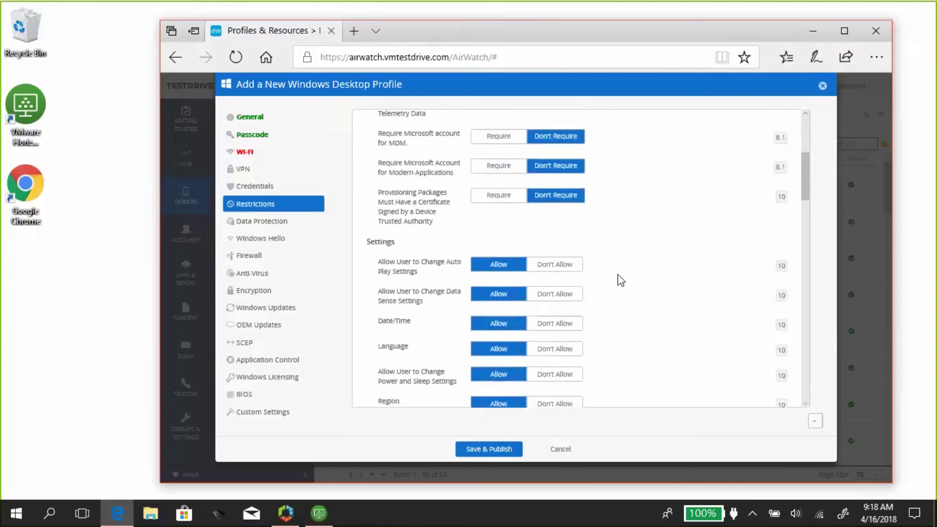
{"action": "scroll", "coordinate": [618, 279], "scroll_direction": "down", "scroll_amount": 1}
{"action": "scroll", "coordinate": [619, 279], "scroll_direction": "down", "scroll_amount": 1}
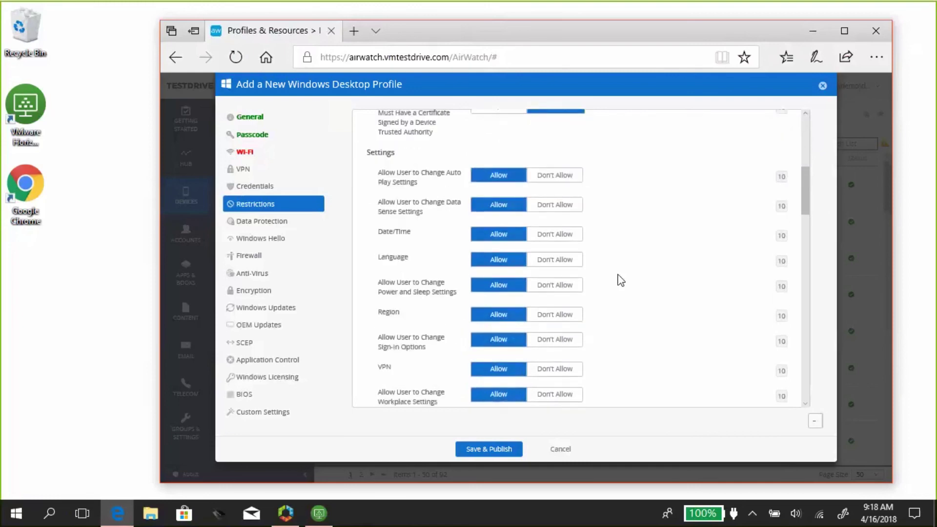
{"action": "scroll", "coordinate": [619, 279], "scroll_direction": "down", "scroll_amount": 1}
{"action": "scroll", "coordinate": [618, 279], "scroll_direction": "down", "scroll_amount": 1}
{"action": "scroll", "coordinate": [619, 278], "scroll_direction": "down", "scroll_amount": 1}
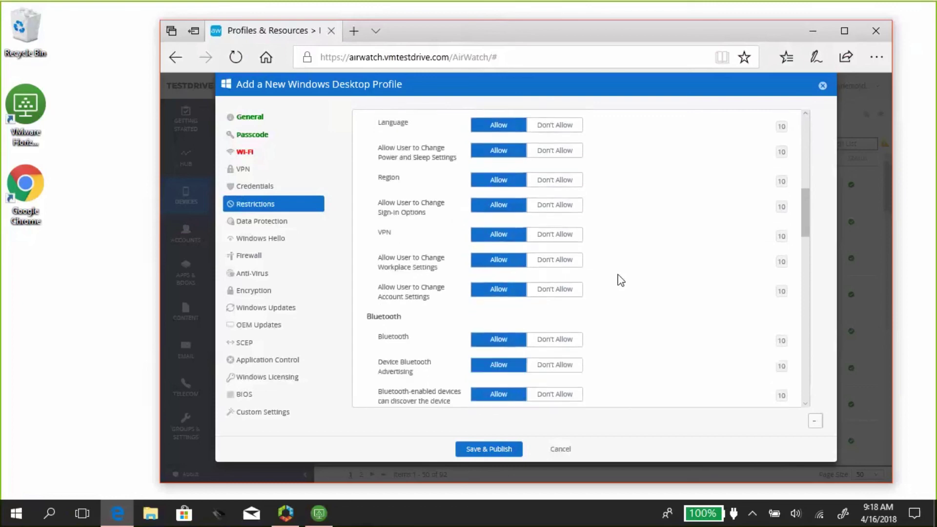
{"action": "scroll", "coordinate": [619, 279], "scroll_direction": "down", "scroll_amount": 1}
{"action": "scroll", "coordinate": [619, 279], "scroll_direction": "down", "scroll_amount": 2}
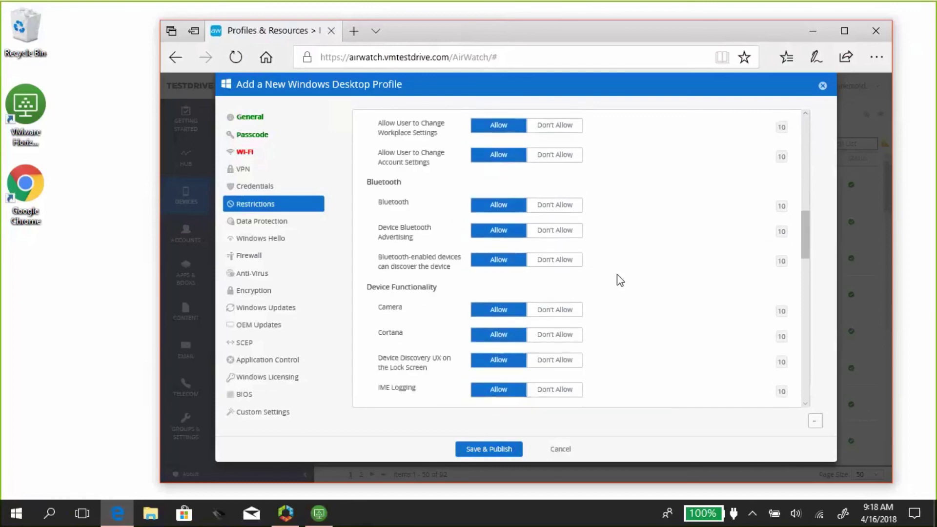
{"action": "scroll", "coordinate": [617, 274], "scroll_direction": "down", "scroll_amount": 1}
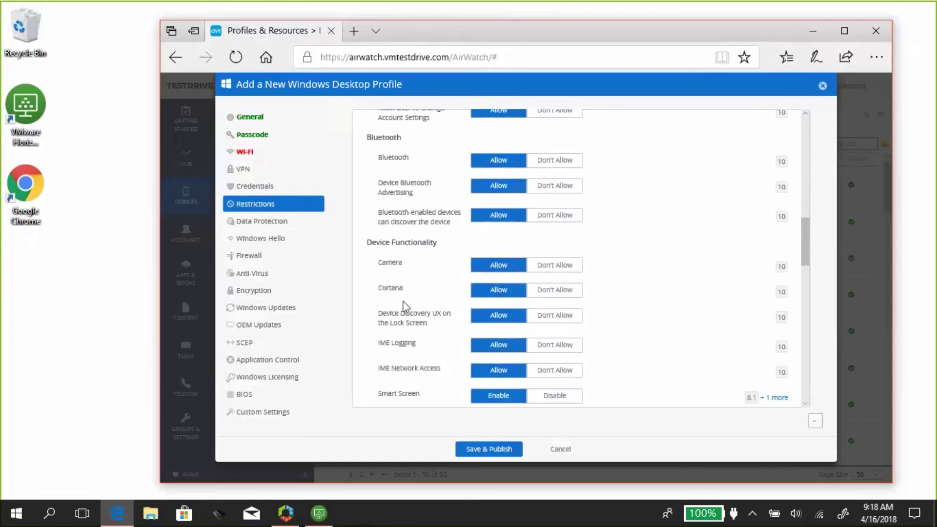
{"action": "scroll", "coordinate": [647, 316], "scroll_direction": "down", "scroll_amount": 2}
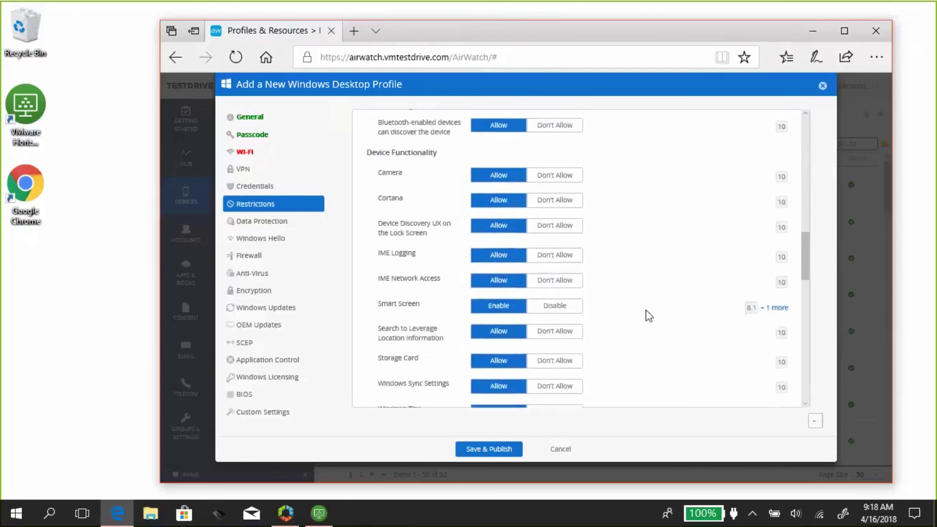
{"action": "scroll", "coordinate": [648, 315], "scroll_direction": "down", "scroll_amount": 2}
{"action": "scroll", "coordinate": [647, 316], "scroll_direction": "down", "scroll_amount": 2}
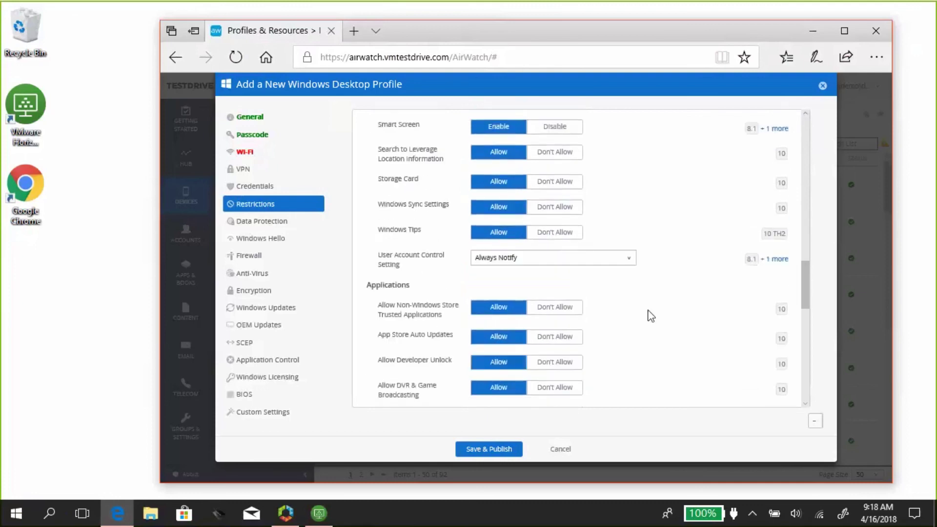
{"action": "scroll", "coordinate": [649, 316], "scroll_direction": "down", "scroll_amount": 2}
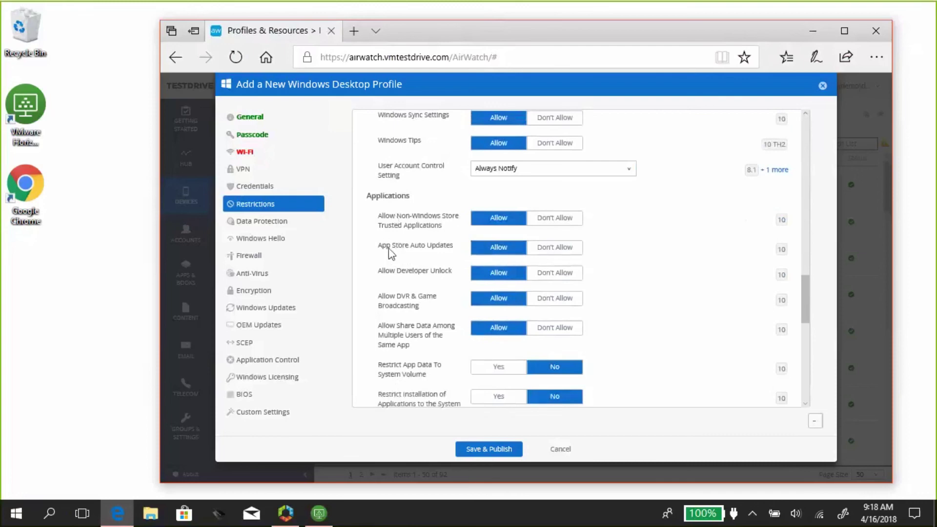
{"action": "left_click", "coordinate": [553, 220]}
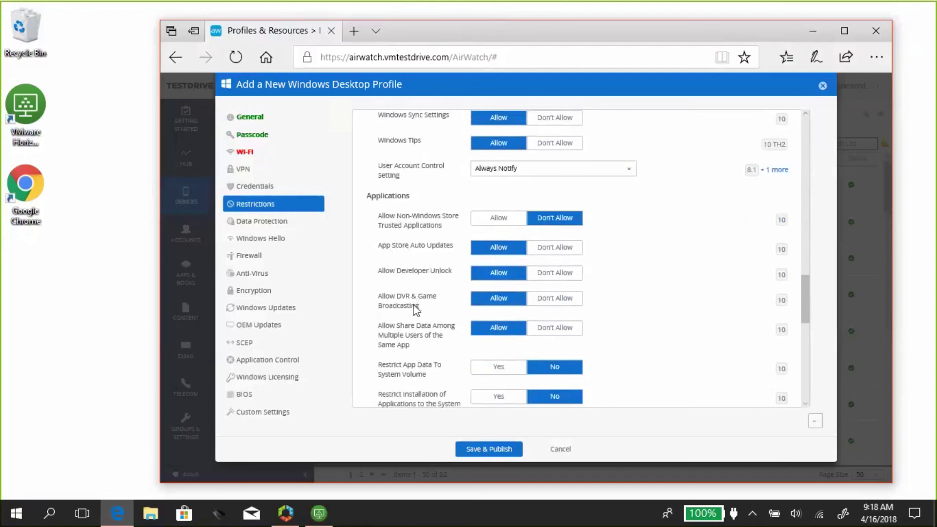
{"action": "scroll", "coordinate": [414, 300], "scroll_direction": "down", "scroll_amount": 1}
{"action": "scroll", "coordinate": [415, 310], "scroll_direction": "down", "scroll_amount": 1}
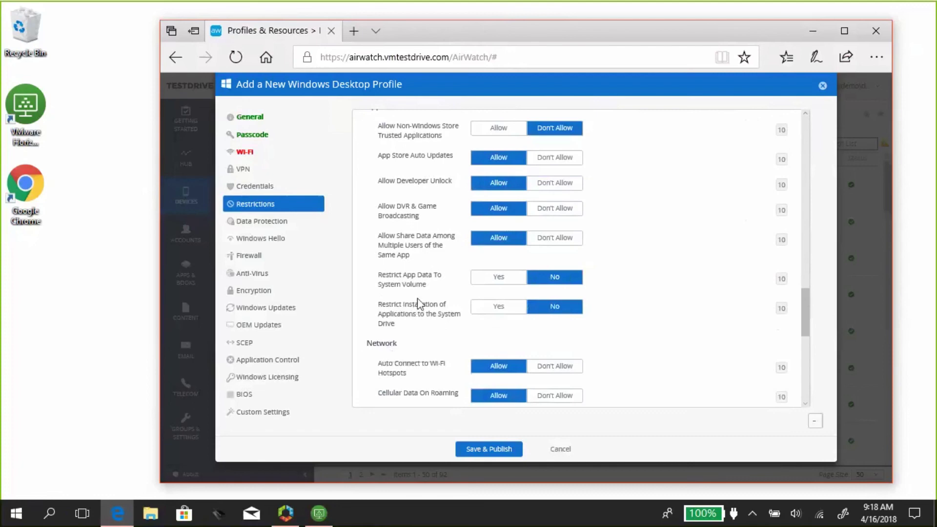
{"action": "scroll", "coordinate": [415, 309], "scroll_direction": "down", "scroll_amount": 1}
{"action": "scroll", "coordinate": [420, 306], "scroll_direction": "down", "scroll_amount": 1}
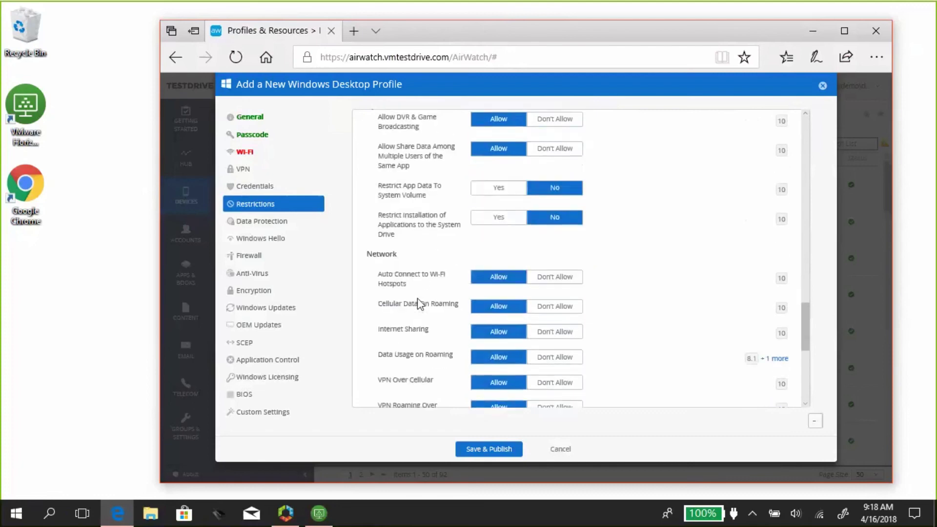
{"action": "scroll", "coordinate": [418, 305], "scroll_direction": "down", "scroll_amount": 1}
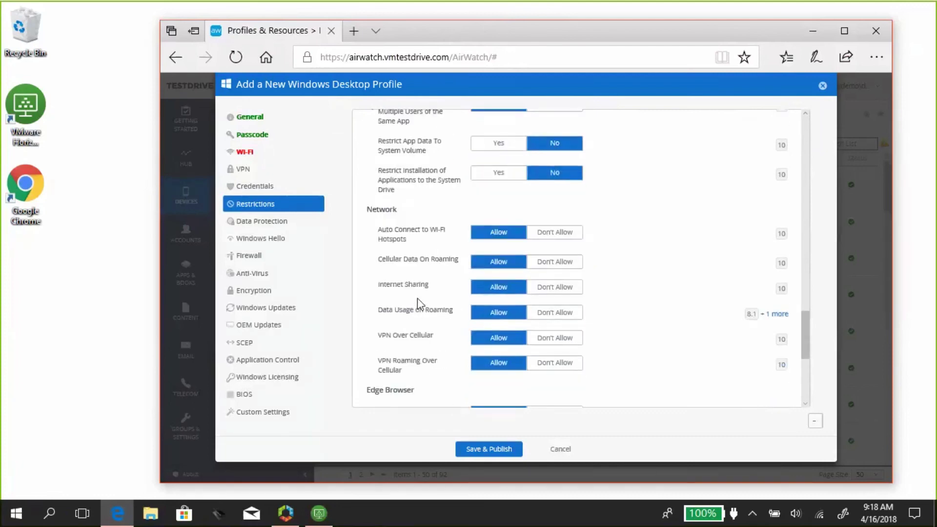
{"action": "left_click", "coordinate": [542, 264]}
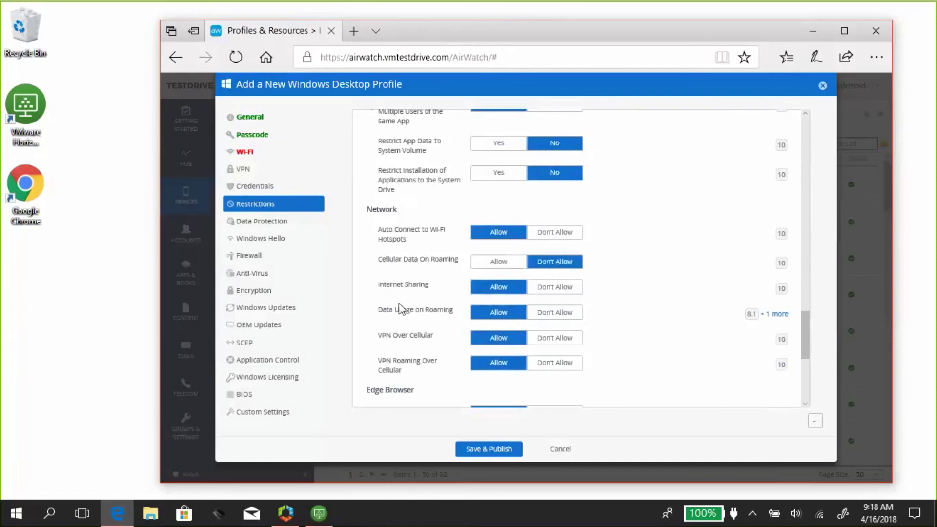
{"action": "scroll", "coordinate": [403, 307], "scroll_direction": "down", "scroll_amount": 1}
{"action": "scroll", "coordinate": [400, 305], "scroll_direction": "down", "scroll_amount": 1}
{"action": "scroll", "coordinate": [401, 305], "scroll_direction": "down", "scroll_amount": 1}
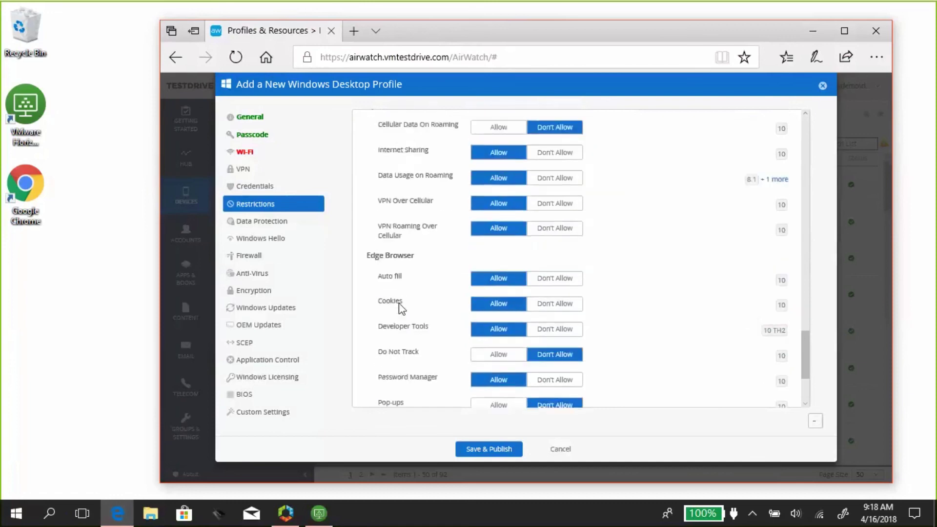
{"action": "scroll", "coordinate": [400, 308], "scroll_direction": "down", "scroll_amount": 1}
{"action": "scroll", "coordinate": [401, 308], "scroll_direction": "down", "scroll_amount": 1}
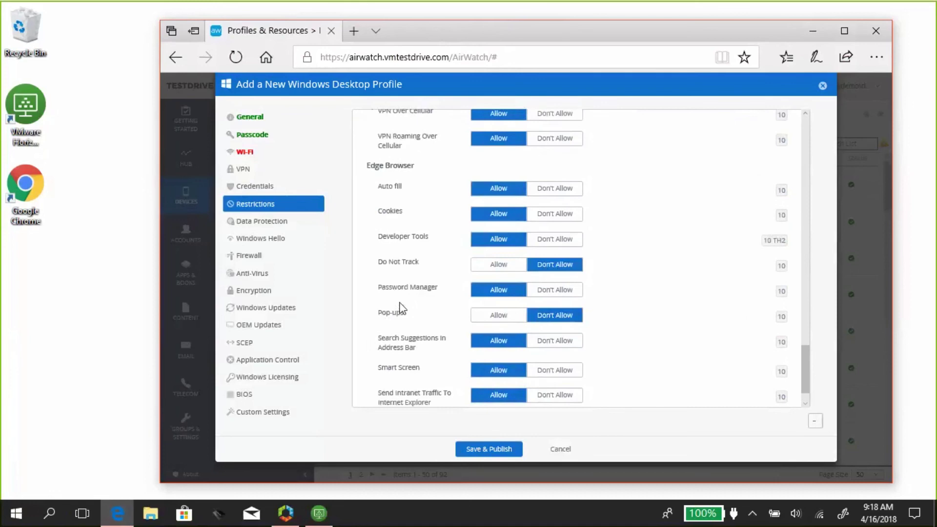
{"action": "scroll", "coordinate": [400, 308], "scroll_direction": "down", "scroll_amount": 1}
{"action": "left_click", "coordinate": [554, 186]}
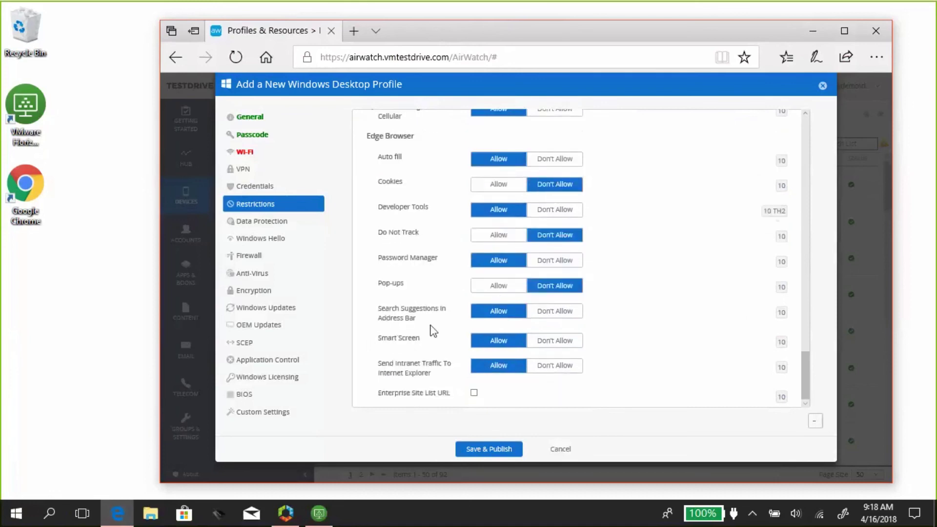
{"action": "scroll", "coordinate": [413, 359], "scroll_direction": "up", "scroll_amount": 3}
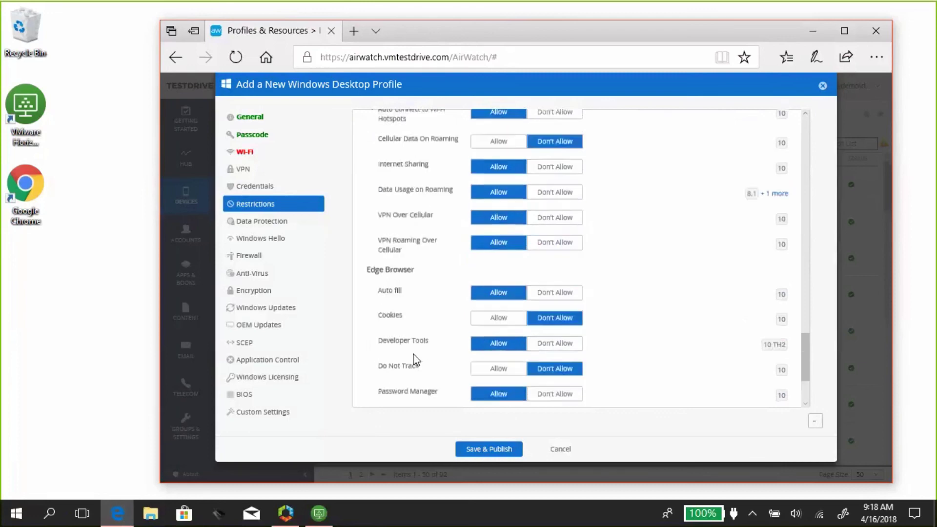
{"action": "scroll", "coordinate": [413, 359], "scroll_direction": "up", "scroll_amount": 2}
{"action": "scroll", "coordinate": [414, 359], "scroll_direction": "up", "scroll_amount": 4}
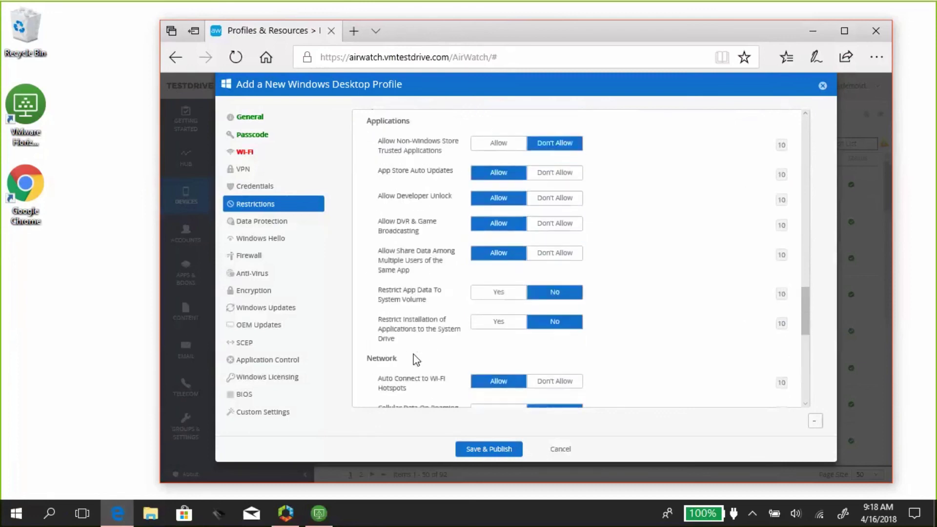
{"action": "scroll", "coordinate": [413, 359], "scroll_direction": "up", "scroll_amount": 2}
{"action": "scroll", "coordinate": [414, 359], "scroll_direction": "up", "scroll_amount": 3}
{"action": "scroll", "coordinate": [413, 359], "scroll_direction": "up", "scroll_amount": 5}
{"action": "scroll", "coordinate": [413, 359], "scroll_direction": "up", "scroll_amount": 5}
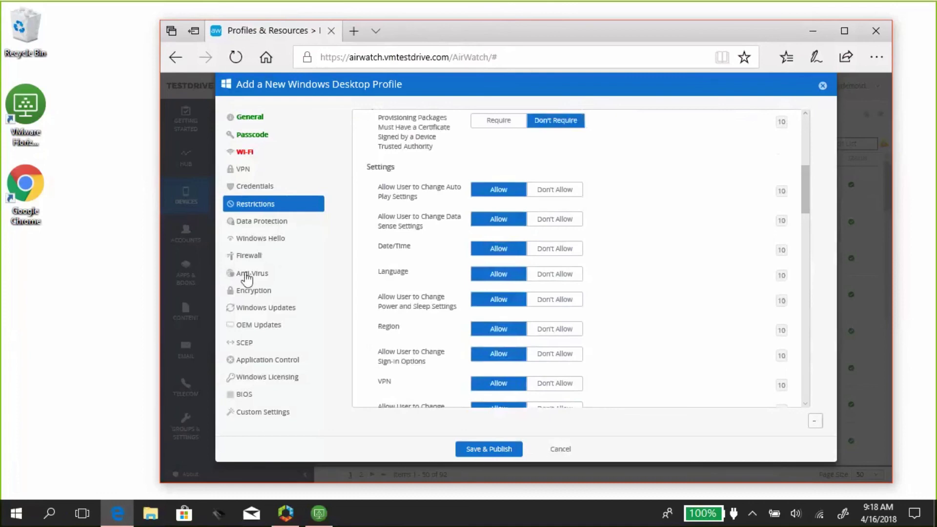
- Enable BitLocker encryption, keeping the System Default method and TPM authentication mode
{"action": "left_click", "coordinate": [256, 293]}
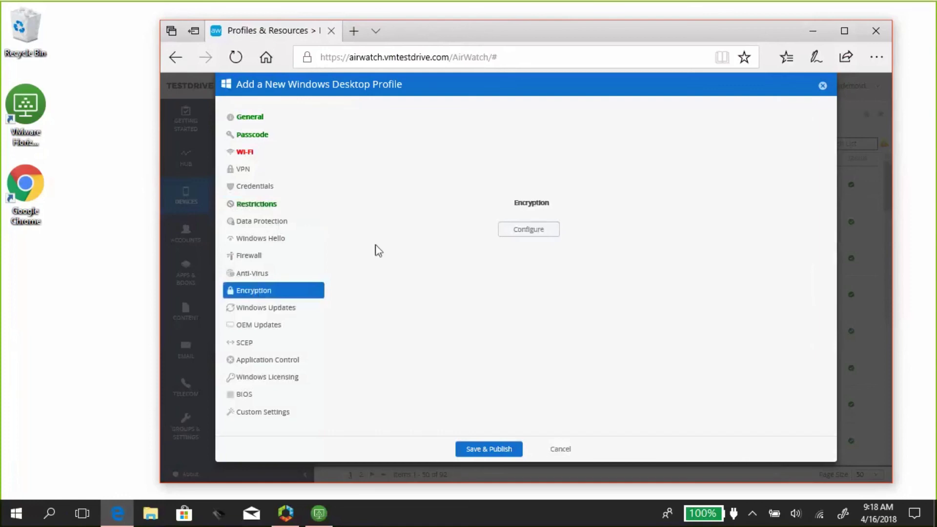
{"action": "left_click", "coordinate": [526, 233]}
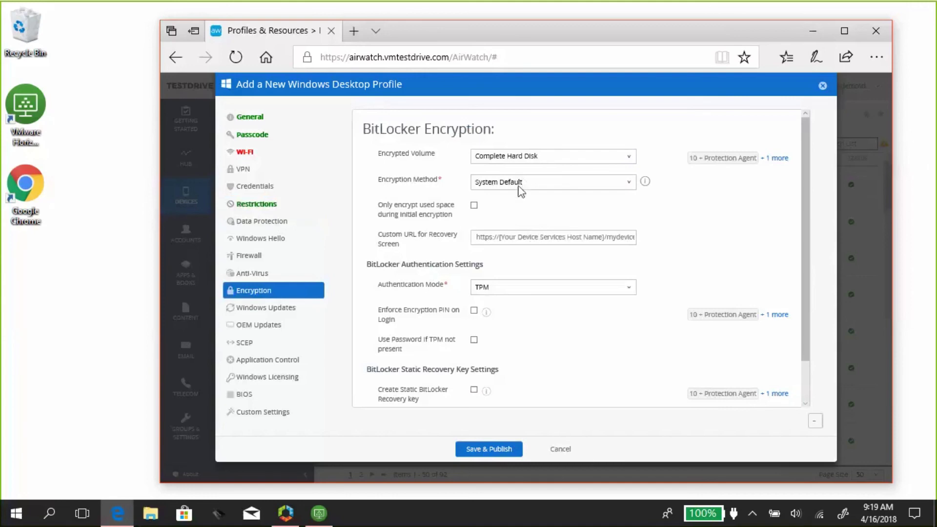
{"action": "left_click", "coordinate": [543, 183]}
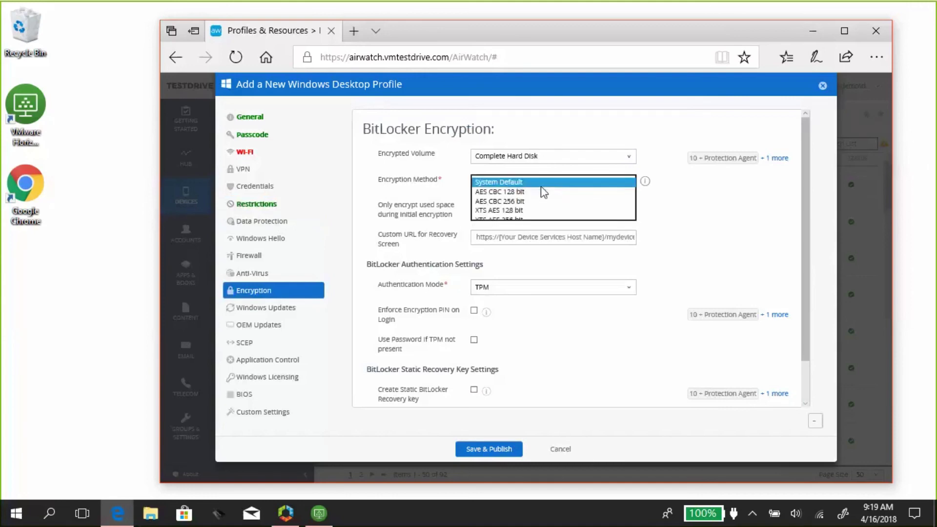
{"action": "left_click", "coordinate": [505, 261]}
{"action": "left_click", "coordinate": [548, 291]}
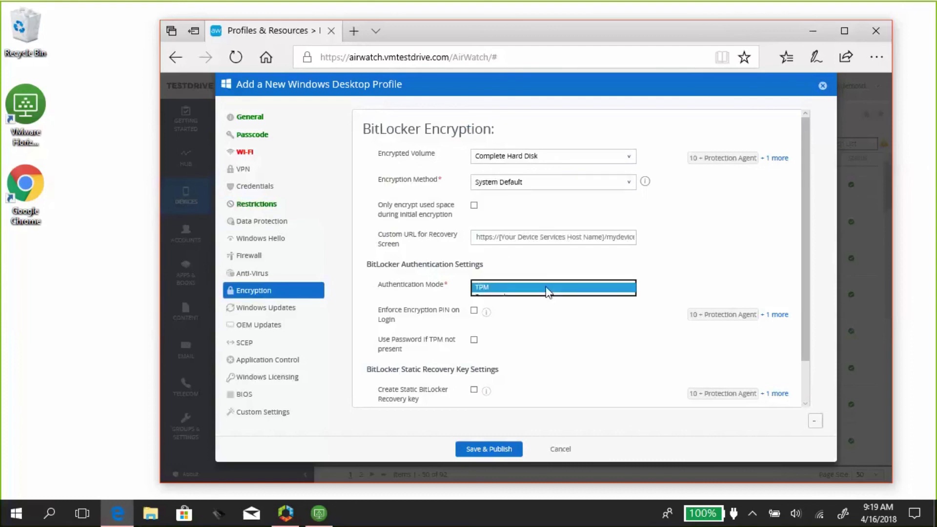
{"action": "left_click", "coordinate": [547, 290]}
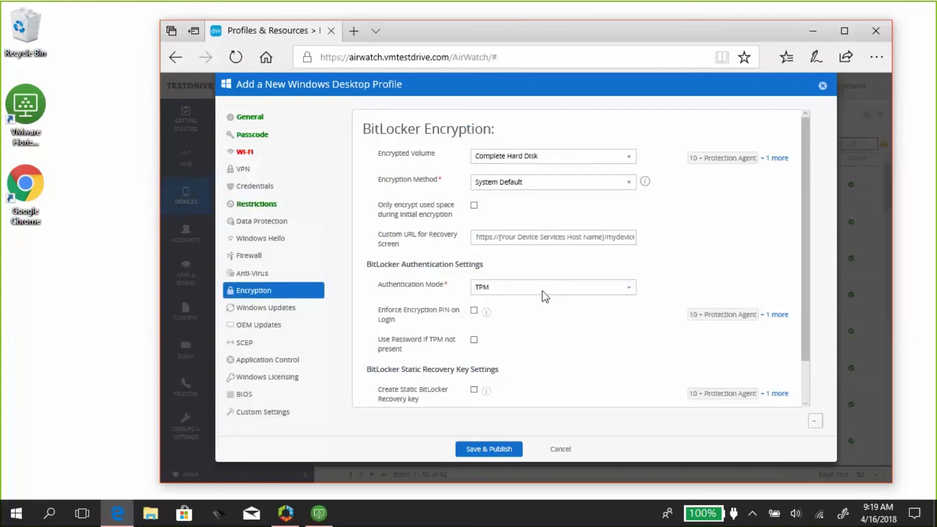
- Require a 6-digit encryption PIN, with password fallback when no TPM is present
{"action": "left_click", "coordinate": [473, 310]}
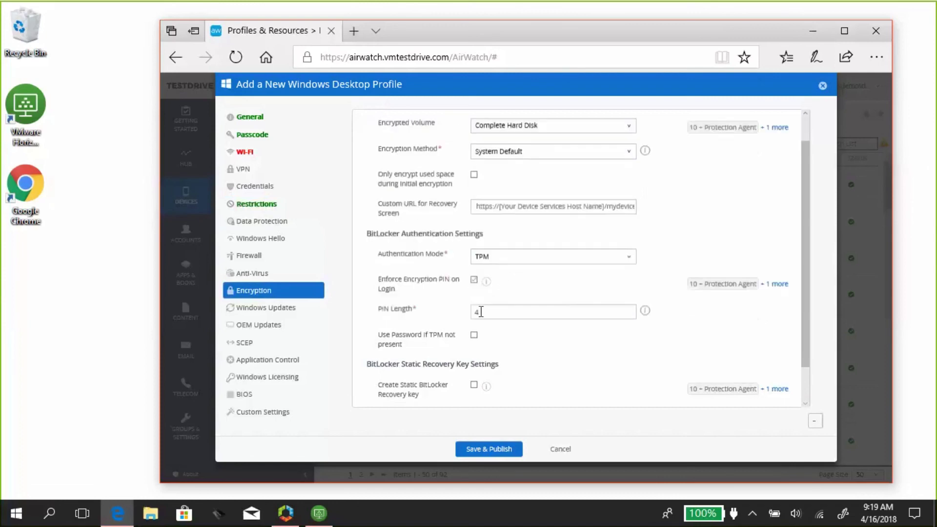
{"action": "scroll", "coordinate": [479, 311], "scroll_direction": "down", "scroll_amount": 1}
{"action": "left_click", "coordinate": [489, 269]}
{"action": "left_click_drag", "start_coordinate": [550, 270], "coordinate": [447, 269]}
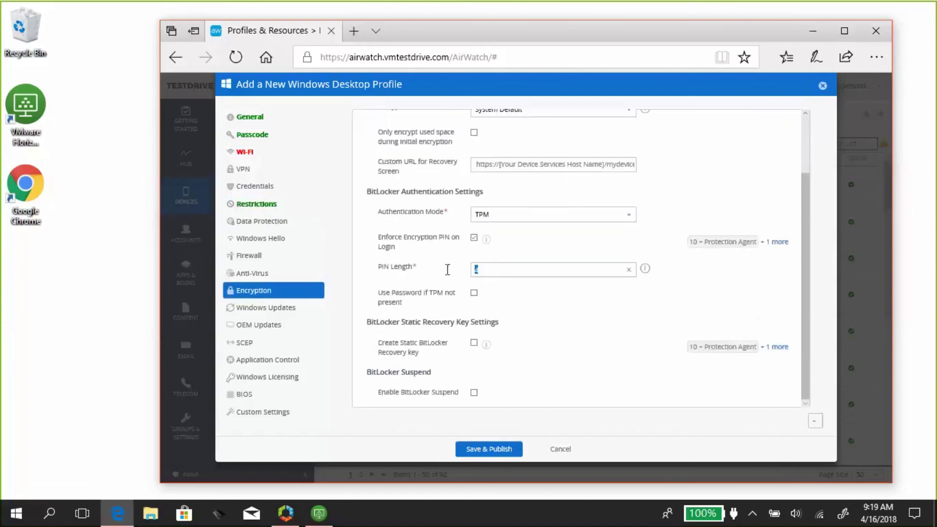
{"action": "type", "text": "6"}
{"action": "left_click", "coordinate": [473, 292]}
{"action": "scroll", "coordinate": [543, 351], "scroll_direction": "down", "scroll_amount": 1}
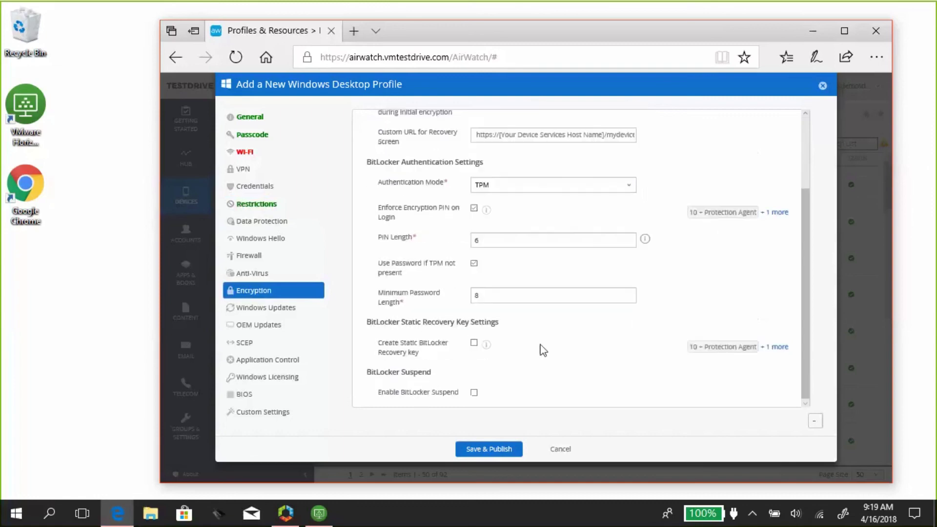
{"action": "left_click", "coordinate": [258, 313]}
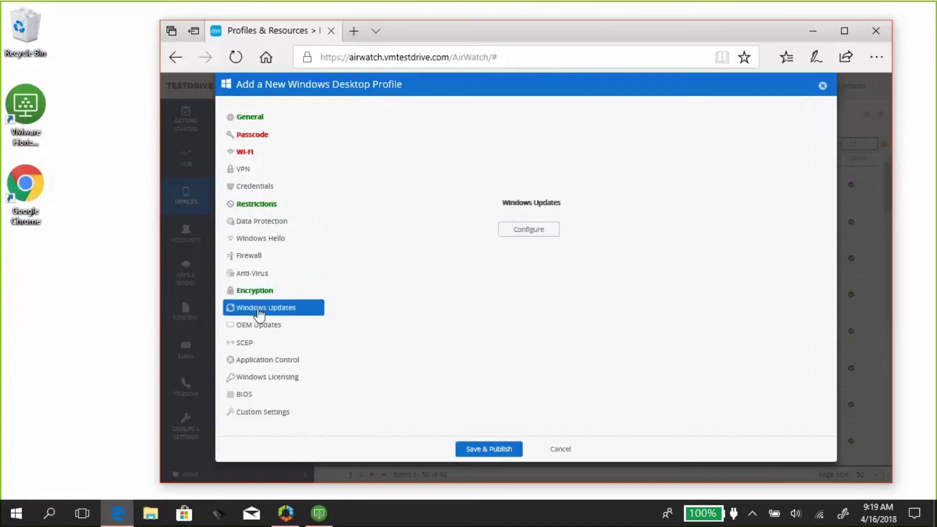
- Configure Windows Updates, keeping the Semi-Annual Channel branch and automatic update installation
{"action": "left_click", "coordinate": [524, 232]}
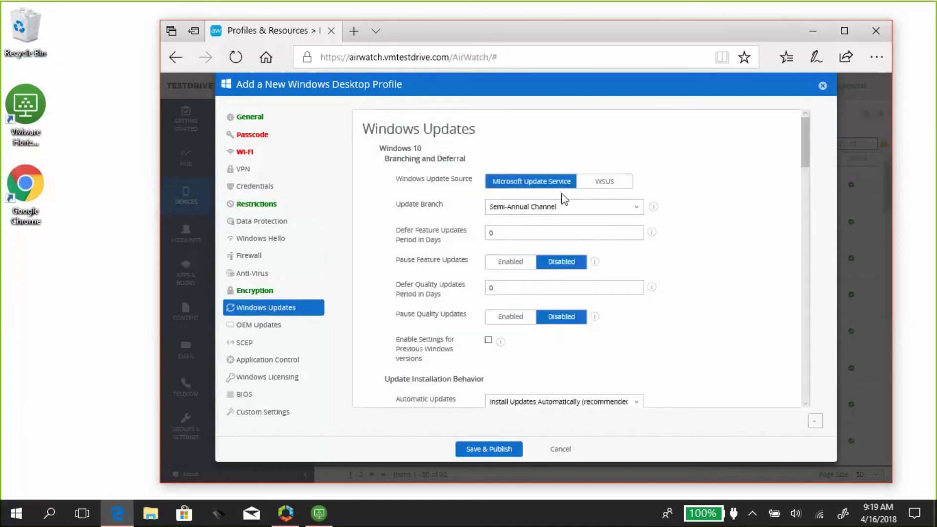
{"action": "left_click", "coordinate": [568, 211]}
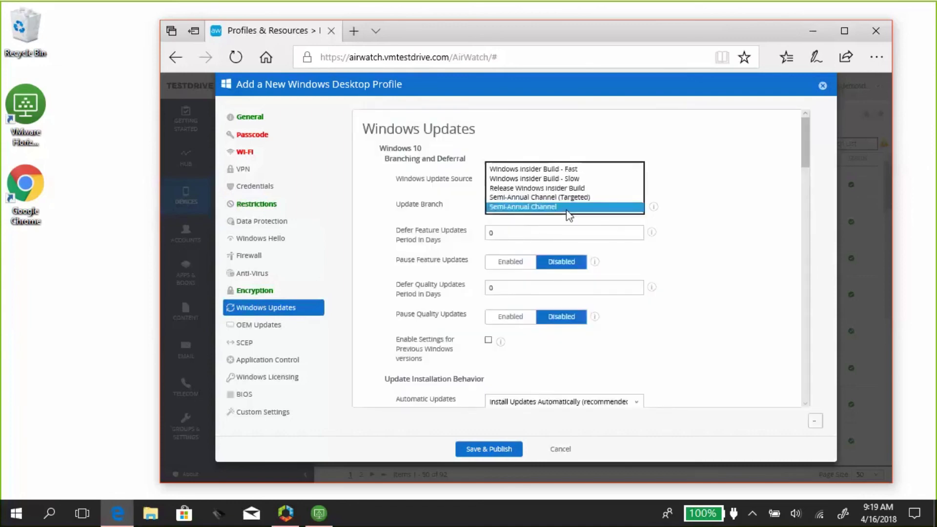
{"action": "left_click", "coordinate": [563, 208]}
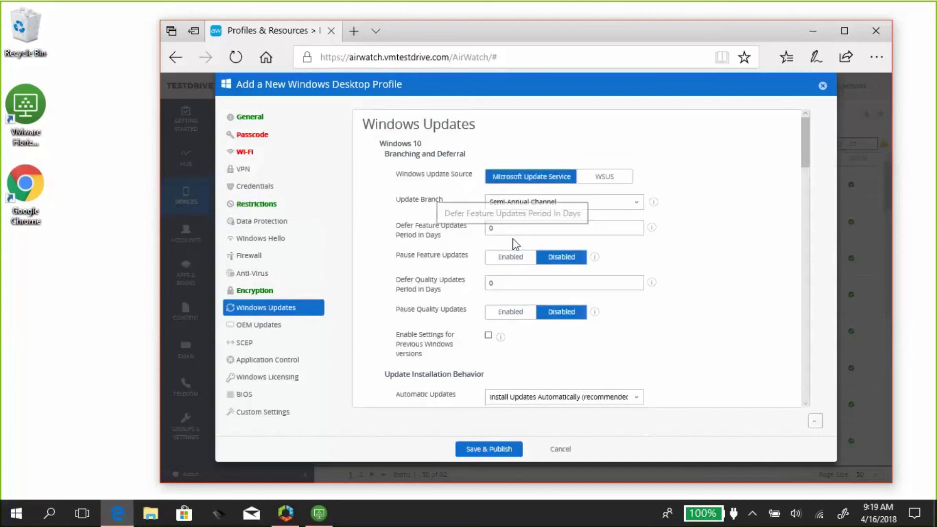
{"action": "scroll", "coordinate": [513, 244], "scroll_direction": "down", "scroll_amount": 1}
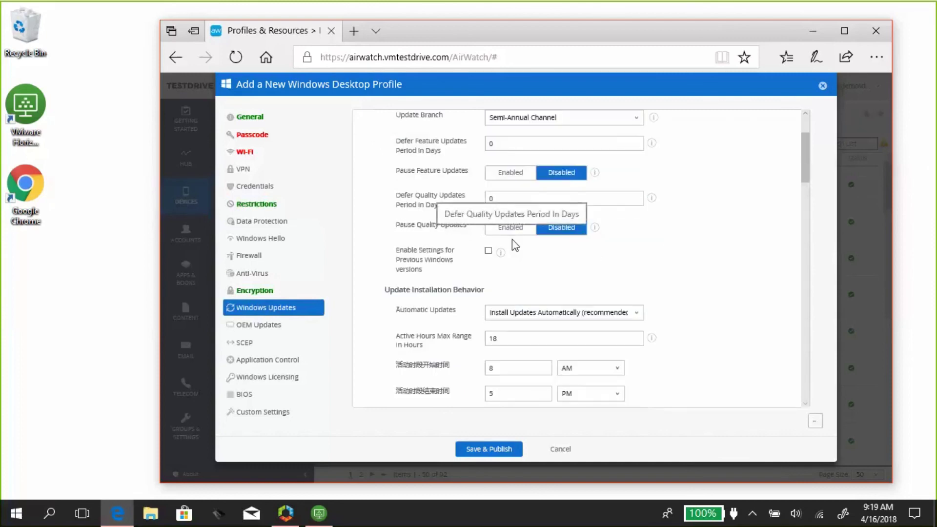
{"action": "scroll", "coordinate": [708, 249], "scroll_direction": "down", "scroll_amount": 1}
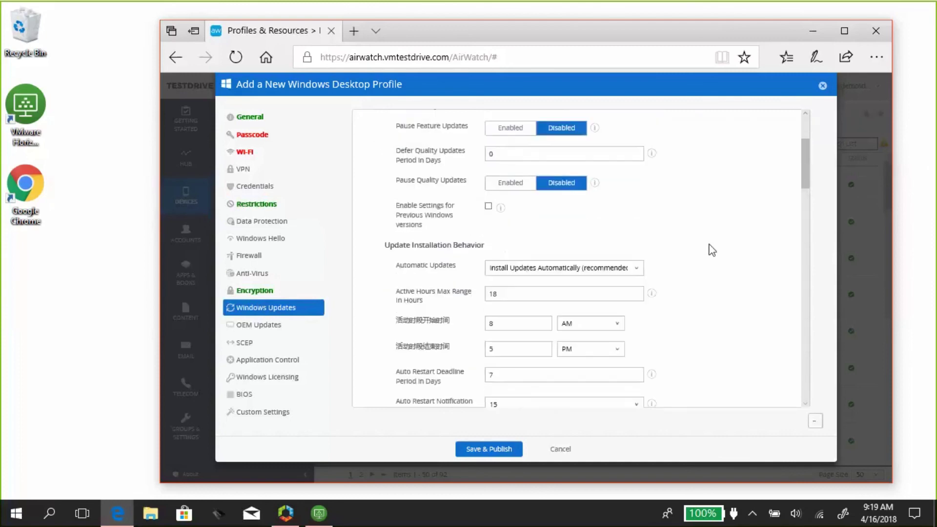
{"action": "scroll", "coordinate": [709, 250], "scroll_direction": "down", "scroll_amount": 1}
{"action": "scroll", "coordinate": [709, 249], "scroll_direction": "down", "scroll_amount": 1}
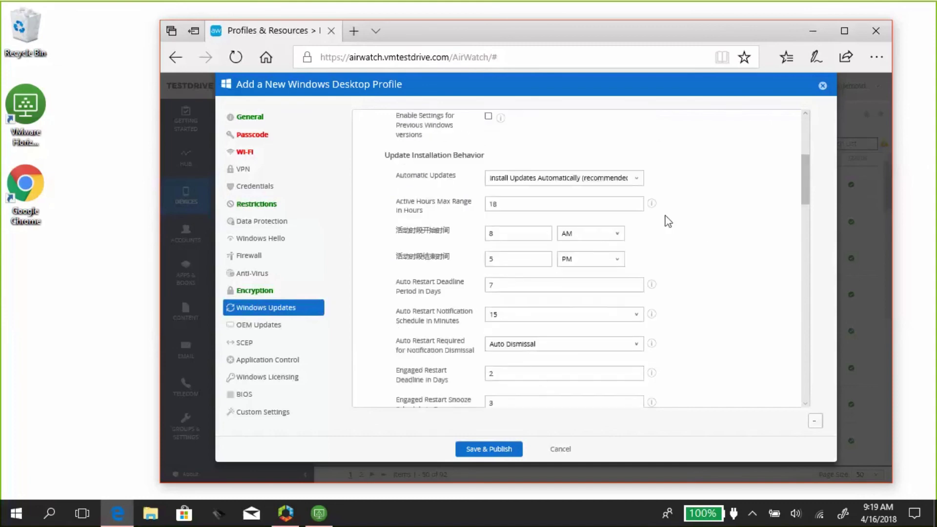
{"action": "left_click", "coordinate": [636, 178]}
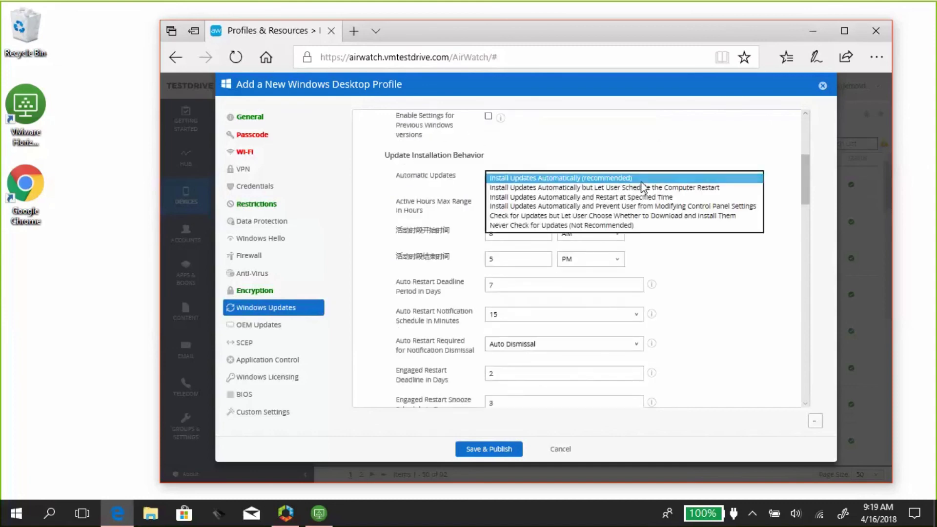
{"action": "left_click", "coordinate": [695, 142]}
{"action": "scroll", "coordinate": [695, 202], "scroll_direction": "down", "scroll_amount": 1}
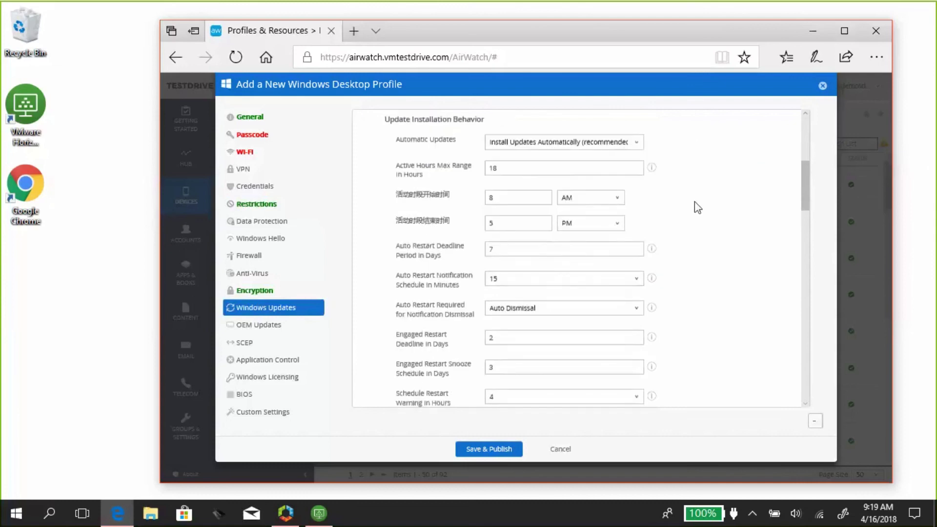
{"action": "scroll", "coordinate": [694, 203], "scroll_direction": "down", "scroll_amount": 2}
{"action": "scroll", "coordinate": [694, 202], "scroll_direction": "down", "scroll_amount": 3}
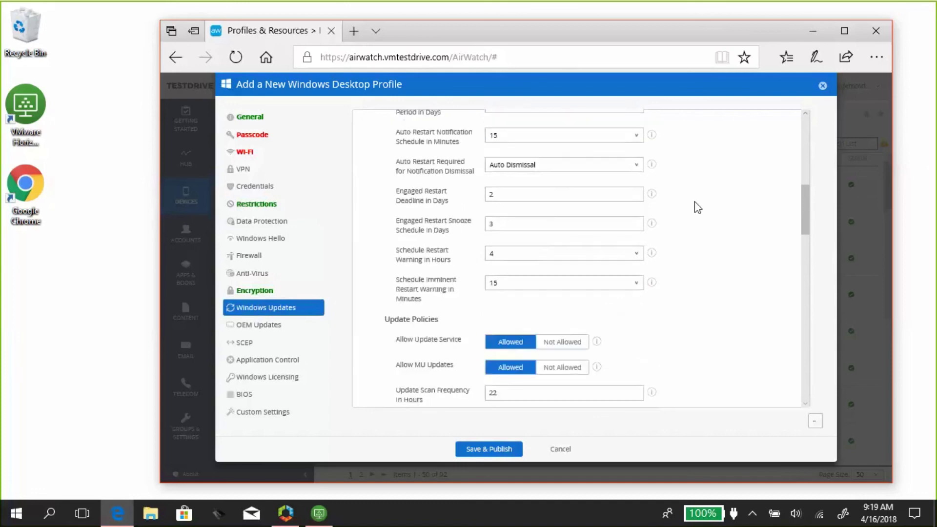
{"action": "scroll", "coordinate": [695, 202], "scroll_direction": "down", "scroll_amount": 3}
{"action": "scroll", "coordinate": [695, 203], "scroll_direction": "down", "scroll_amount": 3}
{"action": "scroll", "coordinate": [695, 202], "scroll_direction": "down", "scroll_amount": 3}
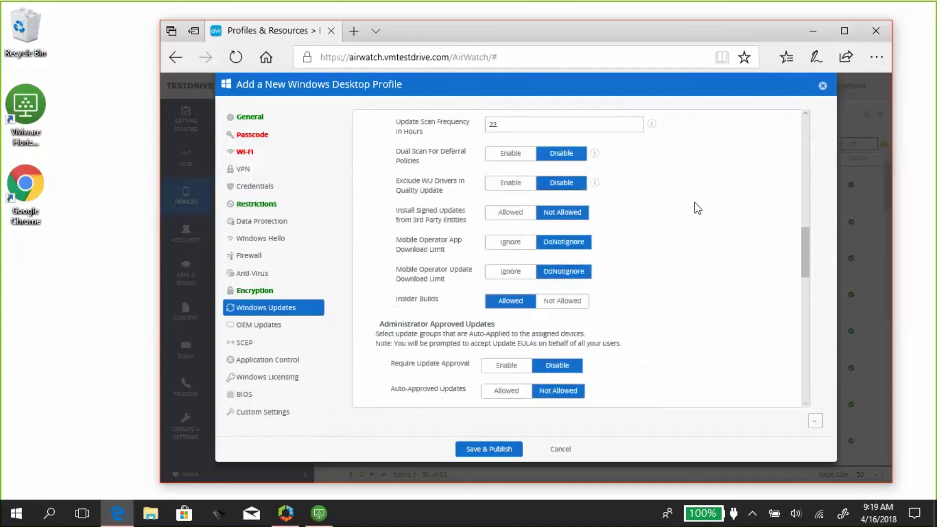
{"action": "scroll", "coordinate": [695, 202], "scroll_direction": "down", "scroll_amount": 2}
{"action": "scroll", "coordinate": [695, 202], "scroll_direction": "down", "scroll_amount": 2}
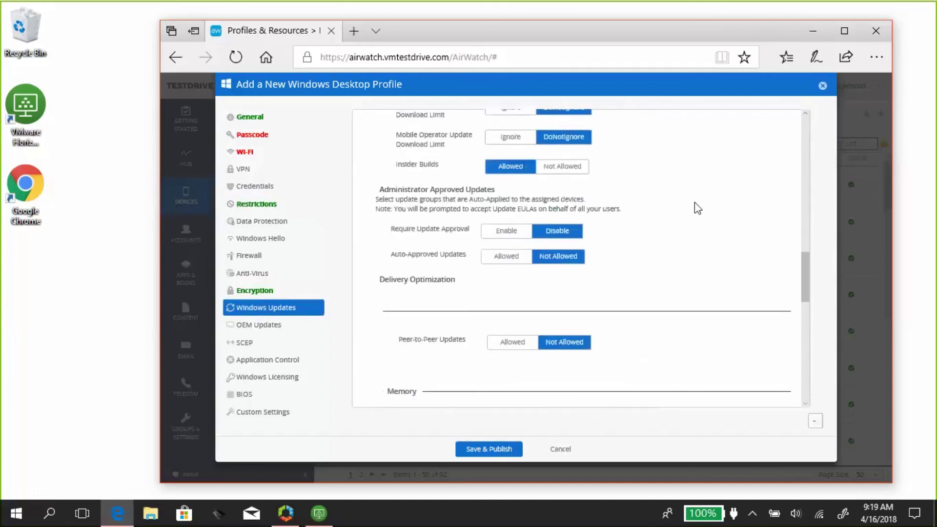
{"action": "scroll", "coordinate": [695, 203], "scroll_direction": "down", "scroll_amount": 1}
{"action": "scroll", "coordinate": [695, 202], "scroll_direction": "down", "scroll_amount": 2}
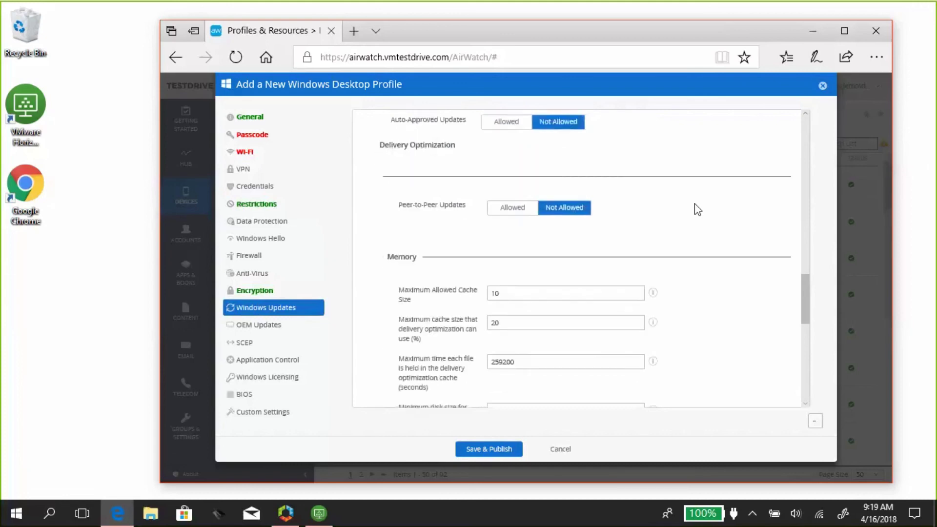
- Allow peer-to-peer update delivery and make Windows 8.1 updates administrator-managed
{"action": "left_click", "coordinate": [513, 208]}
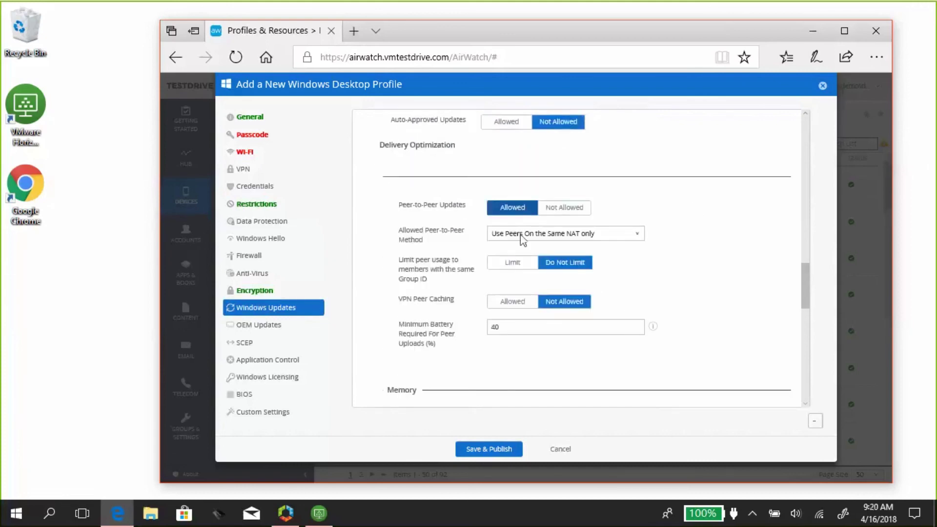
{"action": "left_click", "coordinate": [577, 233]}
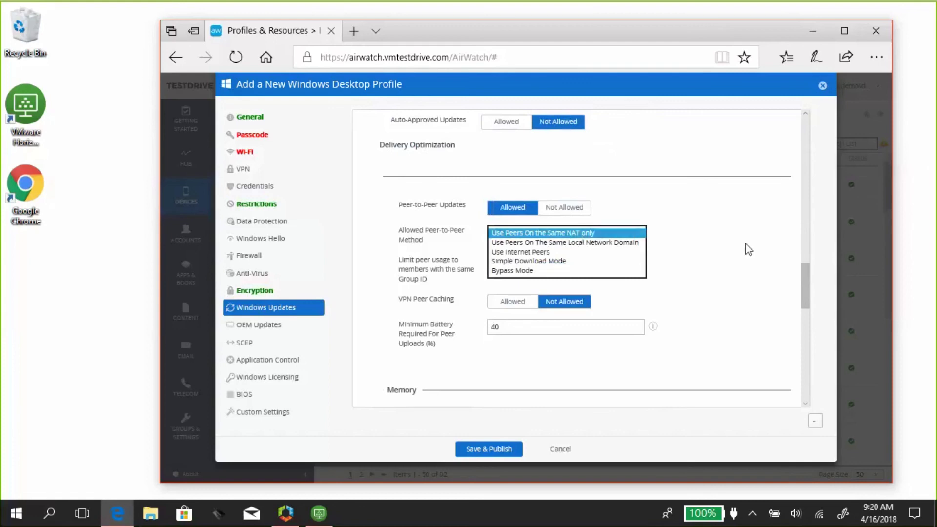
{"action": "scroll", "coordinate": [748, 250], "scroll_direction": "down", "scroll_amount": 2}
{"action": "scroll", "coordinate": [747, 249], "scroll_direction": "down", "scroll_amount": 1}
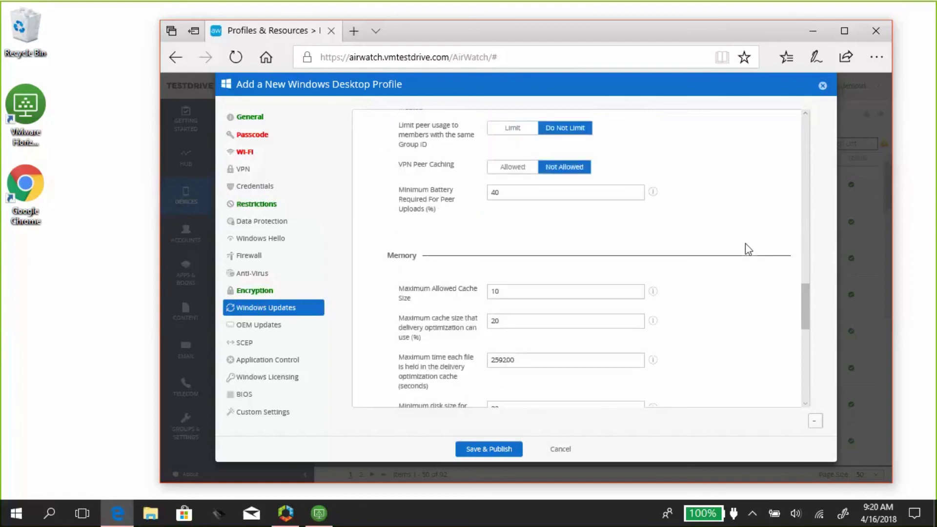
{"action": "scroll", "coordinate": [748, 249], "scroll_direction": "down", "scroll_amount": 1}
{"action": "scroll", "coordinate": [748, 250], "scroll_direction": "down", "scroll_amount": 1}
{"action": "scroll", "coordinate": [747, 249], "scroll_direction": "down", "scroll_amount": 2}
{"action": "scroll", "coordinate": [747, 249], "scroll_direction": "down", "scroll_amount": 2}
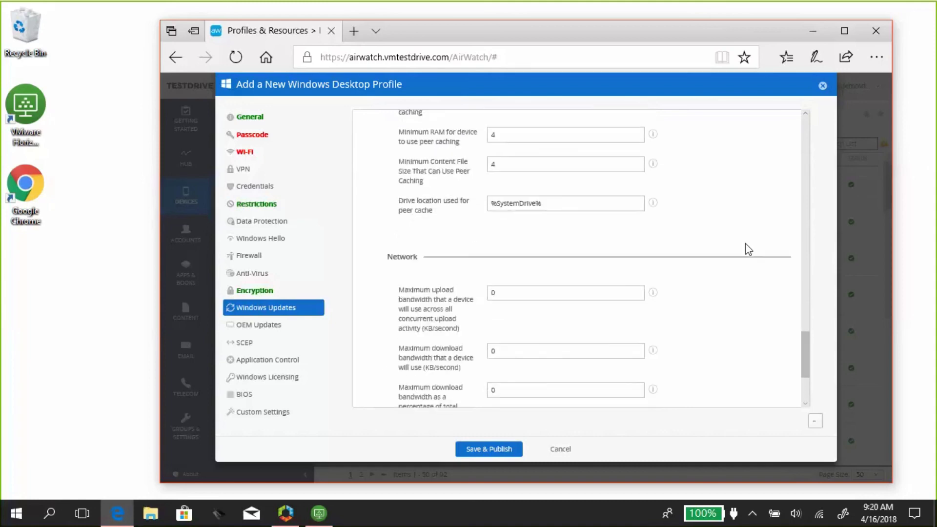
{"action": "scroll", "coordinate": [747, 250], "scroll_direction": "down", "scroll_amount": 2}
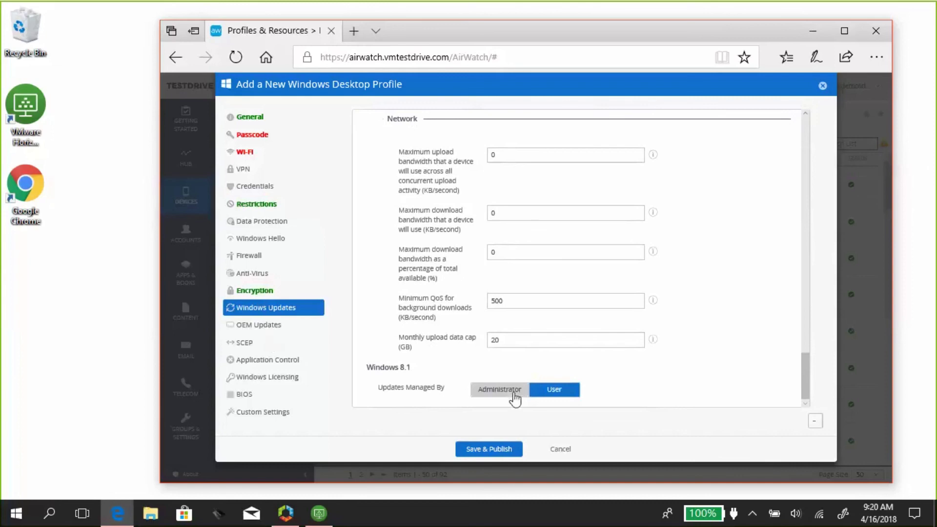
{"action": "left_click", "coordinate": [515, 396]}
{"action": "scroll", "coordinate": [696, 352], "scroll_direction": "down", "scroll_amount": 2}
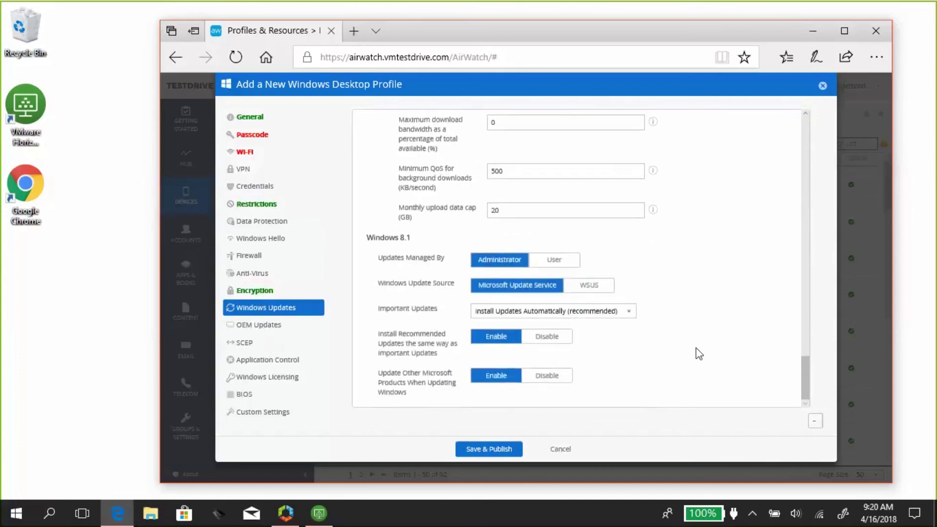
- Keep important updates installing automatically, then close the profile without saving
{"action": "left_click", "coordinate": [630, 312]}
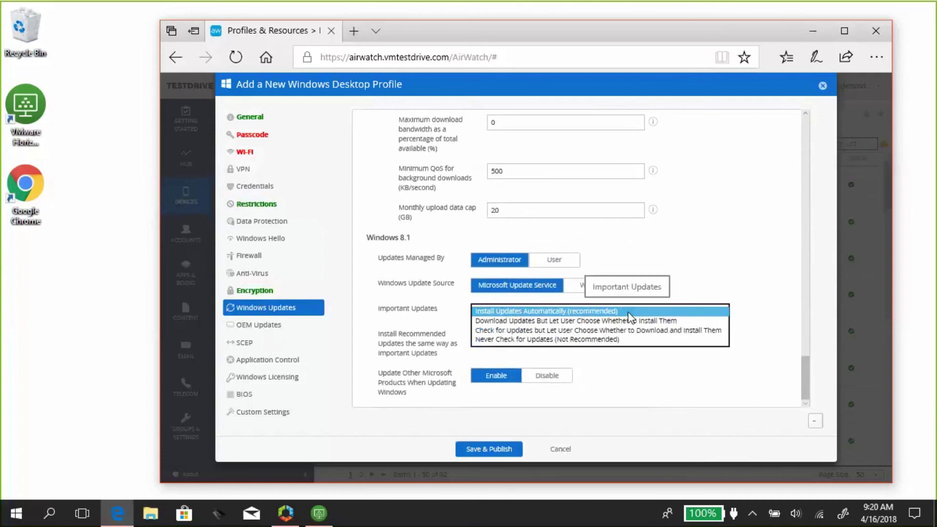
{"action": "left_click", "coordinate": [684, 310]}
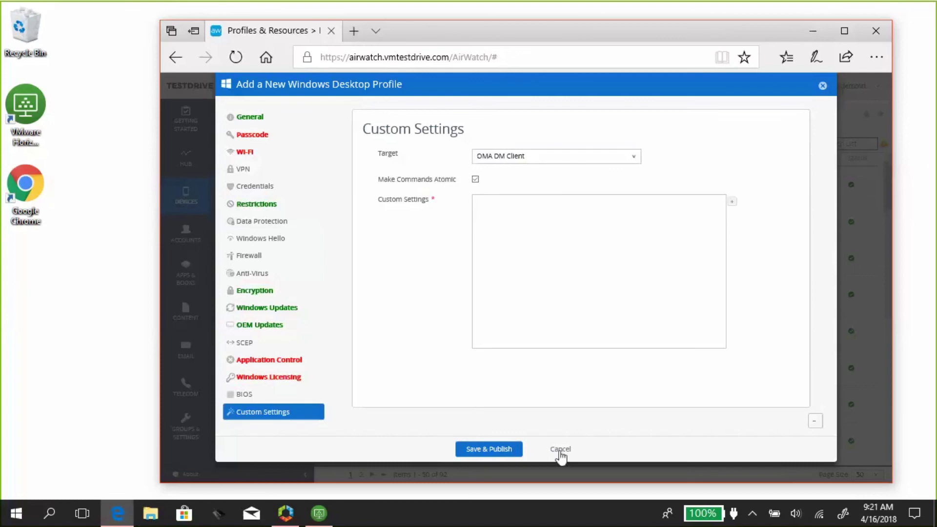
{"action": "left_click", "coordinate": [560, 451]}
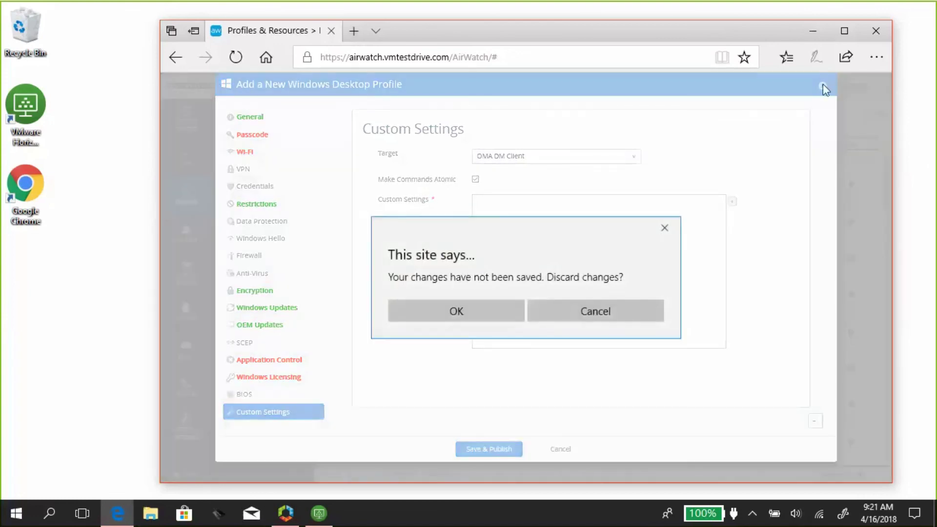
- Discard the unsaved profile and open laptop MP08JZTD's summary from the Devices List View
{"action": "left_click", "coordinate": [460, 315]}
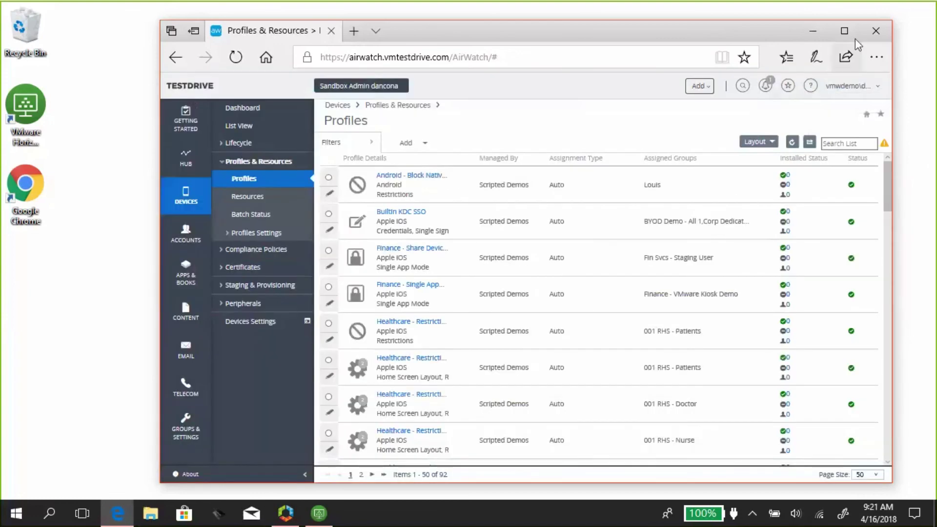
{"action": "left_click", "coordinate": [238, 125]}
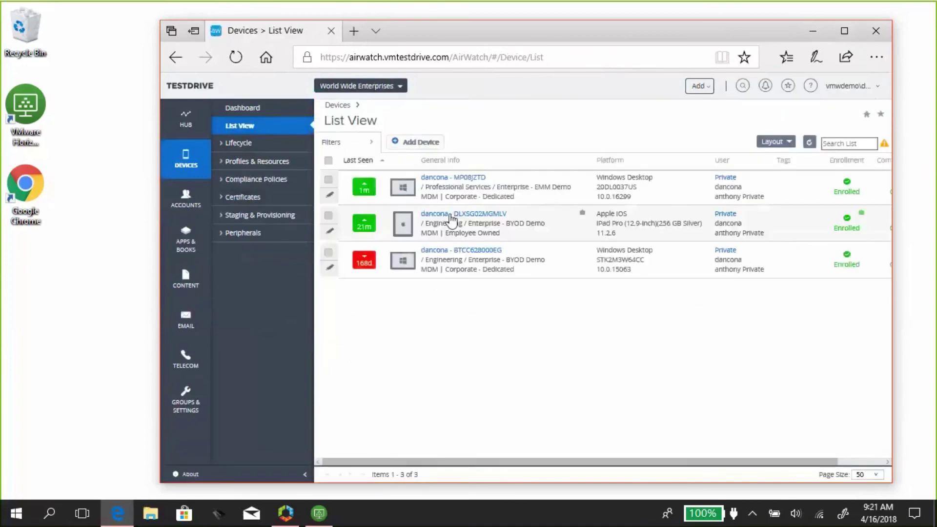
{"action": "left_click", "coordinate": [455, 182]}
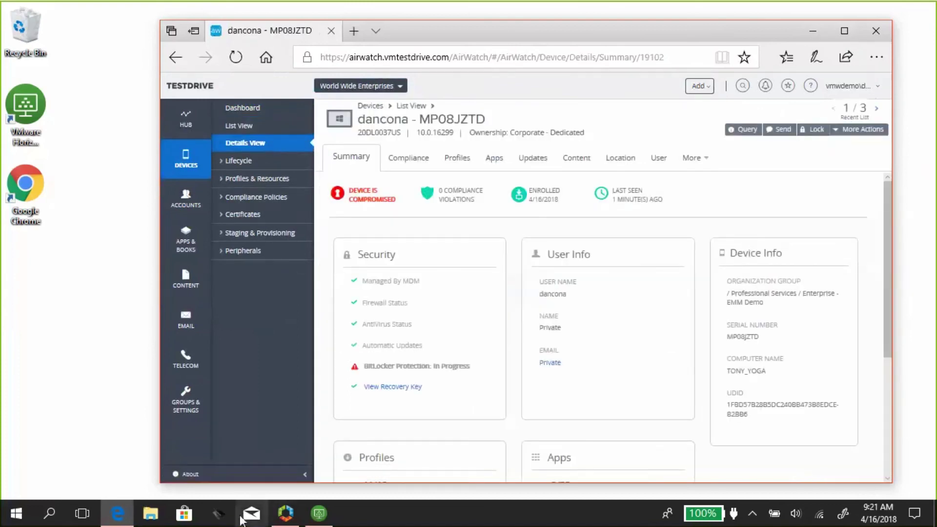
- Turn off BitLocker on drive C: through Manage BitLocker, then minimize the window
{"action": "left_click", "coordinate": [50, 516]}
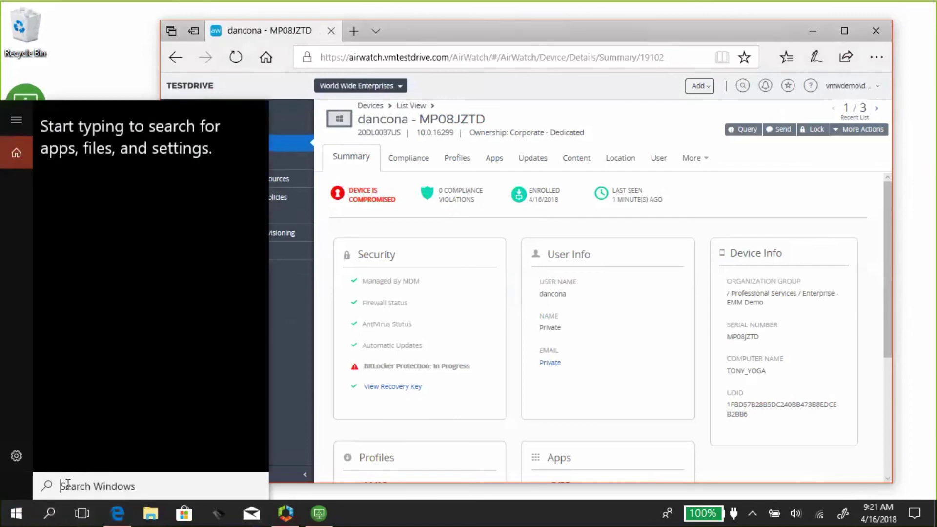
{"action": "type", "text": "bit"}
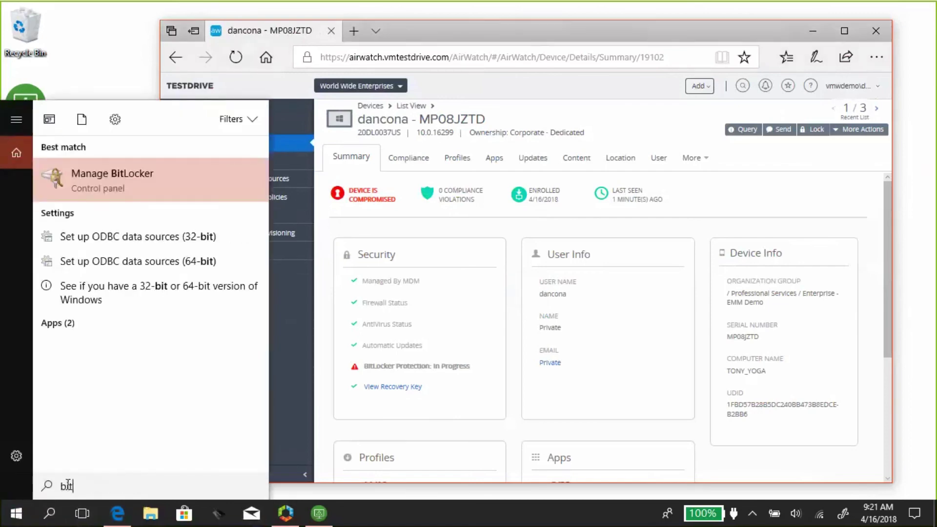
{"action": "key", "text": "Return"}
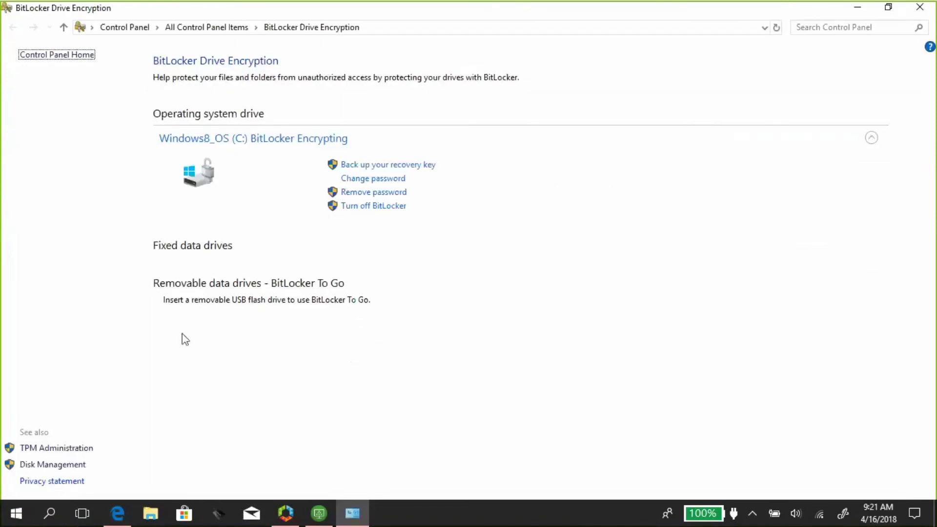
{"action": "left_click", "coordinate": [381, 213]}
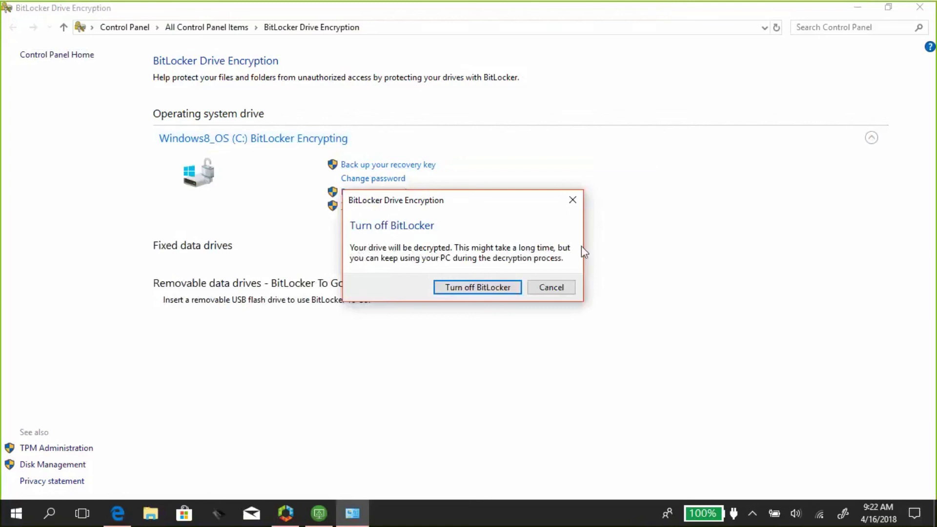
{"action": "left_click", "coordinate": [477, 288]}
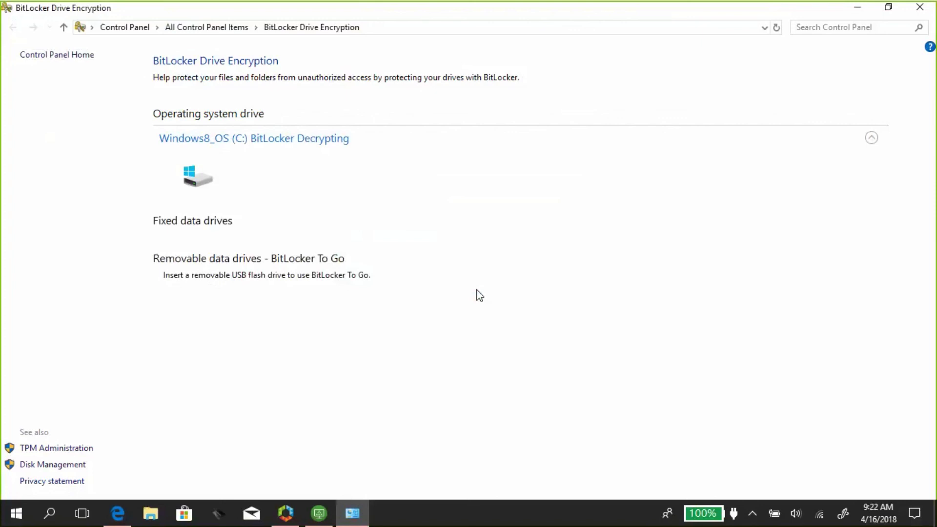
{"action": "left_click", "coordinate": [858, 11]}
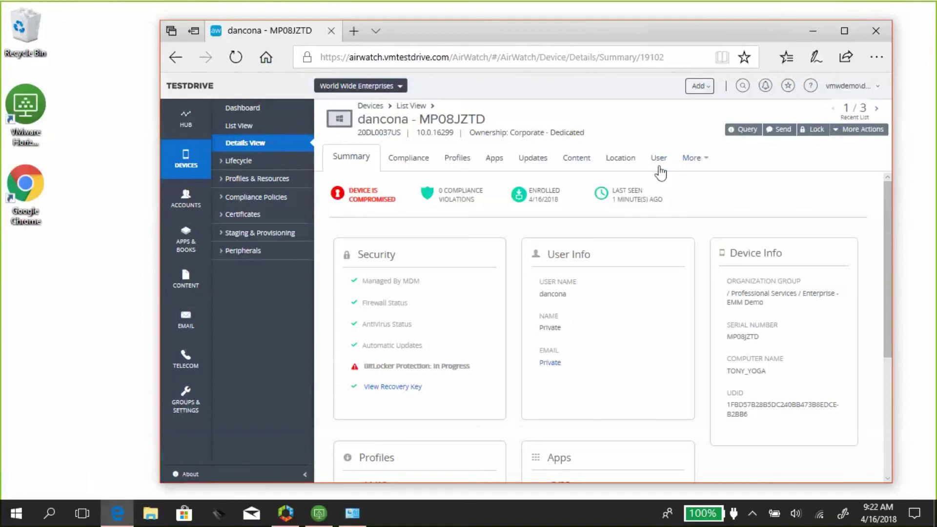
{"action": "left_click", "coordinate": [409, 160]}
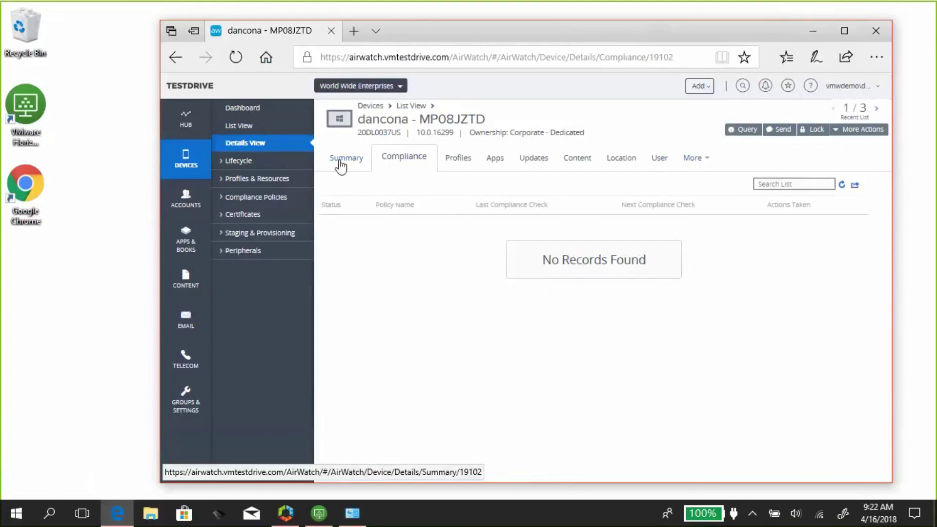
{"action": "left_click", "coordinate": [341, 161]}
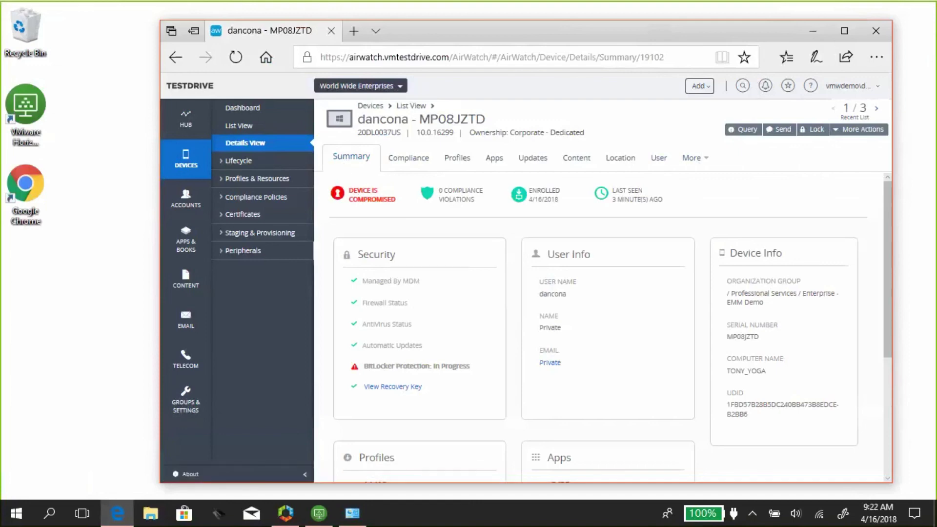
{"action": "left_click", "coordinate": [16, 517]}
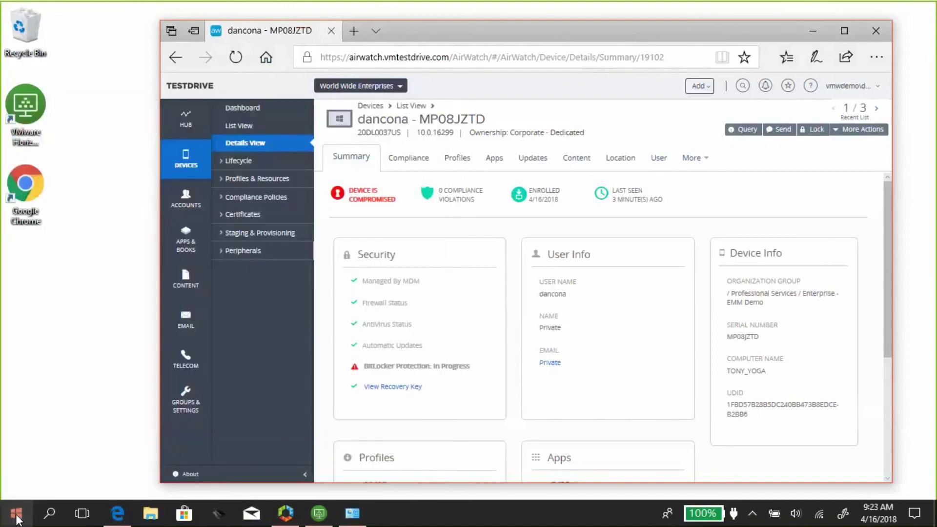
{"action": "left_click", "coordinate": [16, 517]}
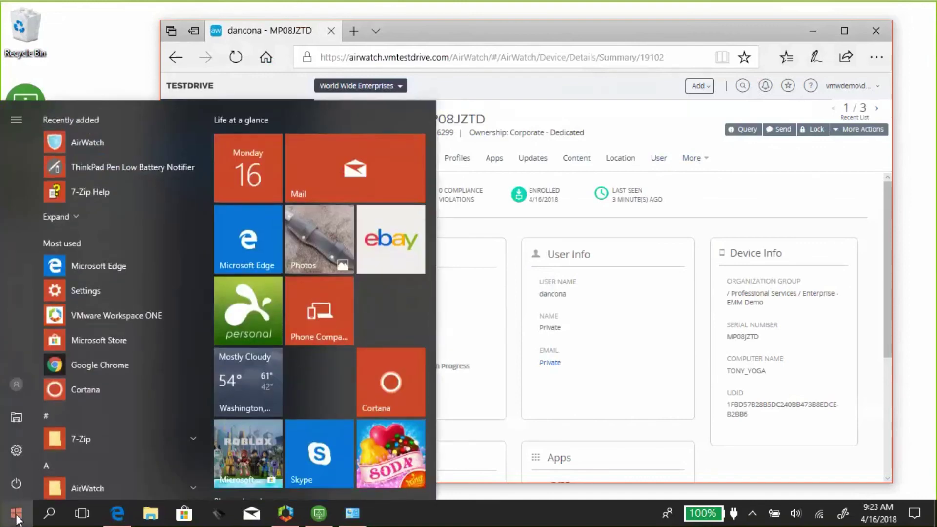
{"action": "left_click", "coordinate": [16, 517]}
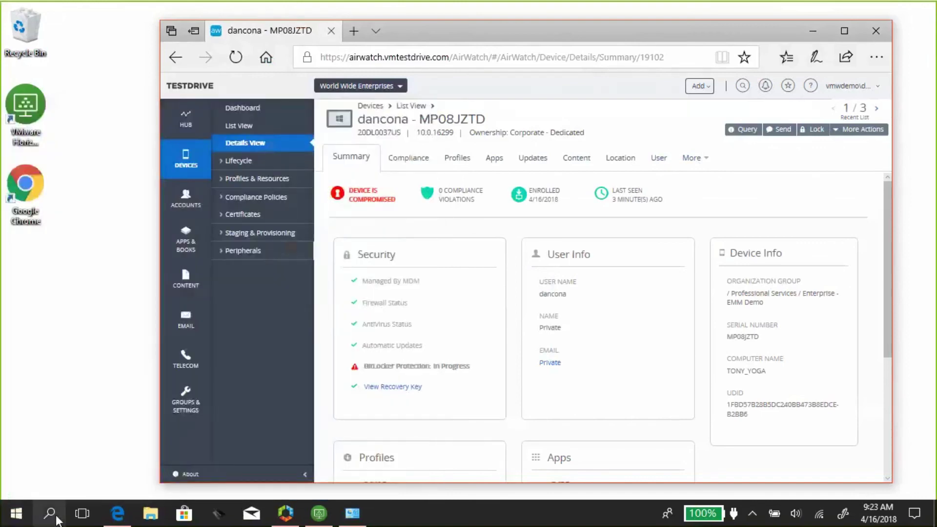
- Check in Manage BitLocker that drive C: shows as encrypting, then close it
{"action": "left_click", "coordinate": [50, 515]}
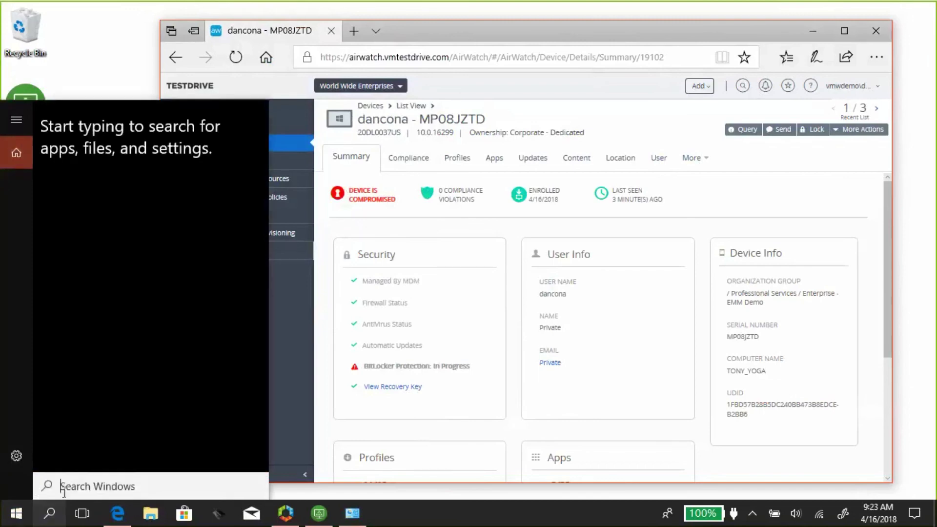
{"action": "type", "text": "b"}
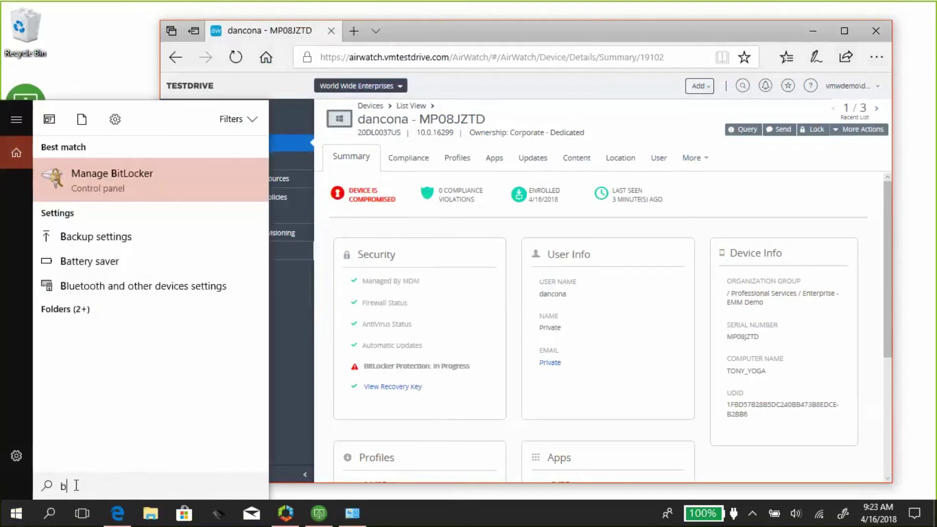
{"action": "type", "text": "it"}
{"action": "key", "text": "Return"}
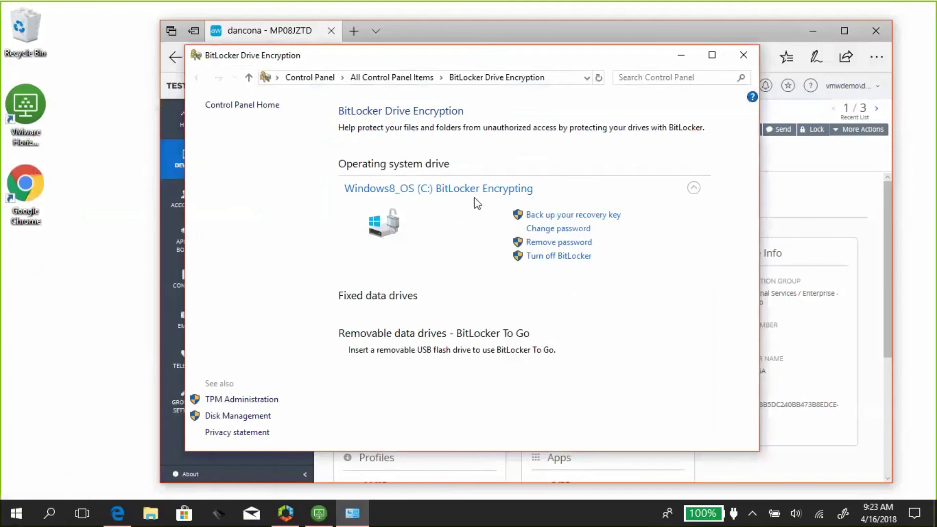
{"action": "left_click", "coordinate": [745, 57]}
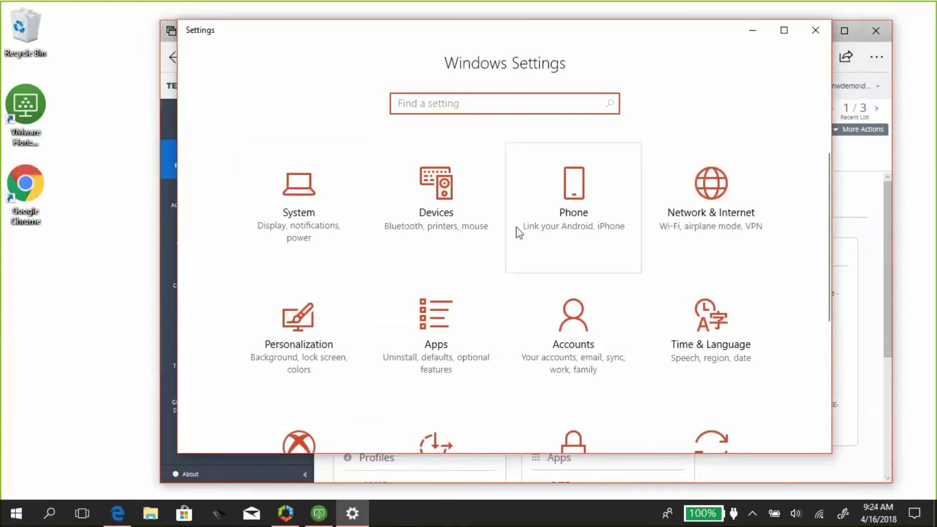
{"action": "scroll", "coordinate": [556, 271], "scroll_direction": "down", "scroll_amount": 1}
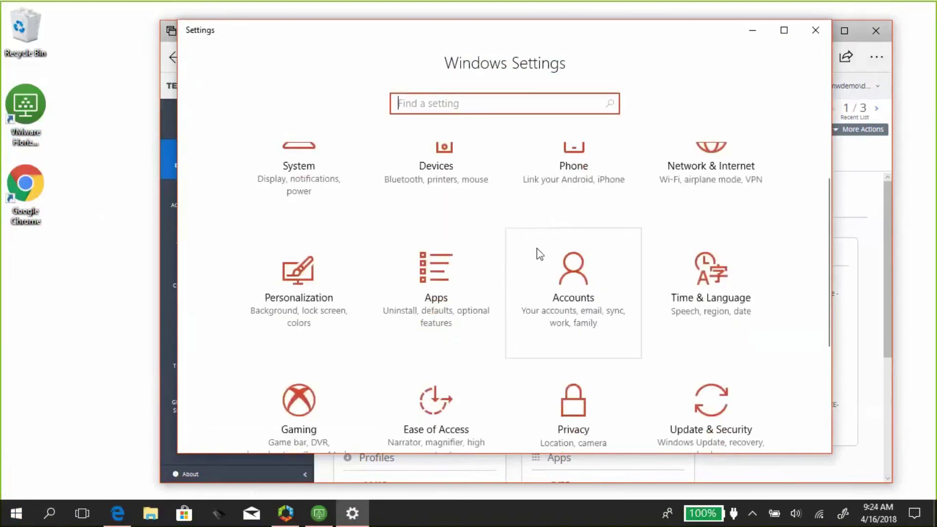
- Review the Accounts and Email & app accounts pages' organization-managed settings, then close Settings
{"action": "left_click", "coordinate": [575, 297]}
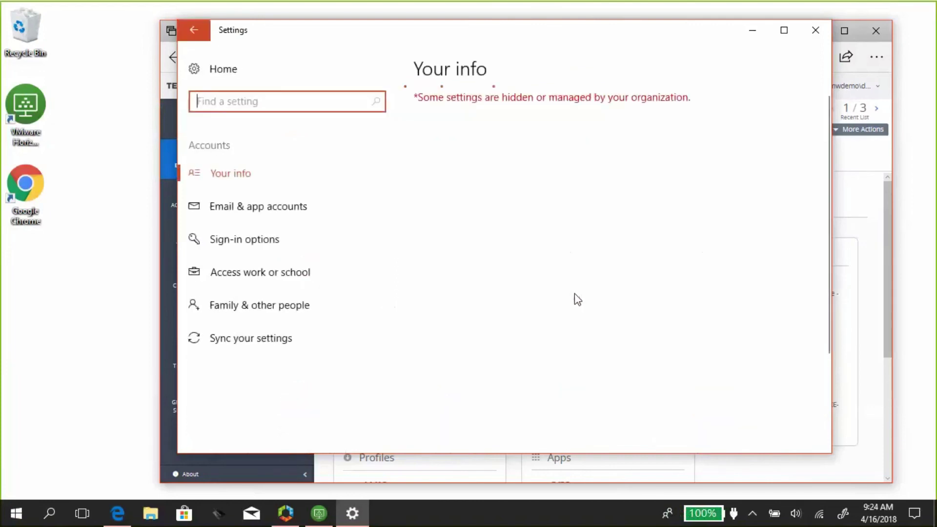
{"action": "scroll", "coordinate": [592, 269], "scroll_direction": "down", "scroll_amount": 3}
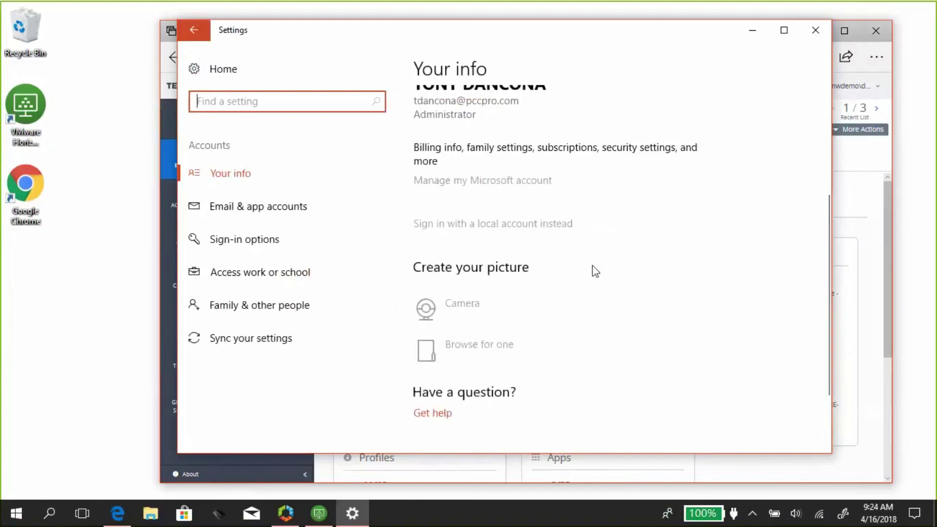
{"action": "scroll", "coordinate": [592, 271], "scroll_direction": "down", "scroll_amount": 2}
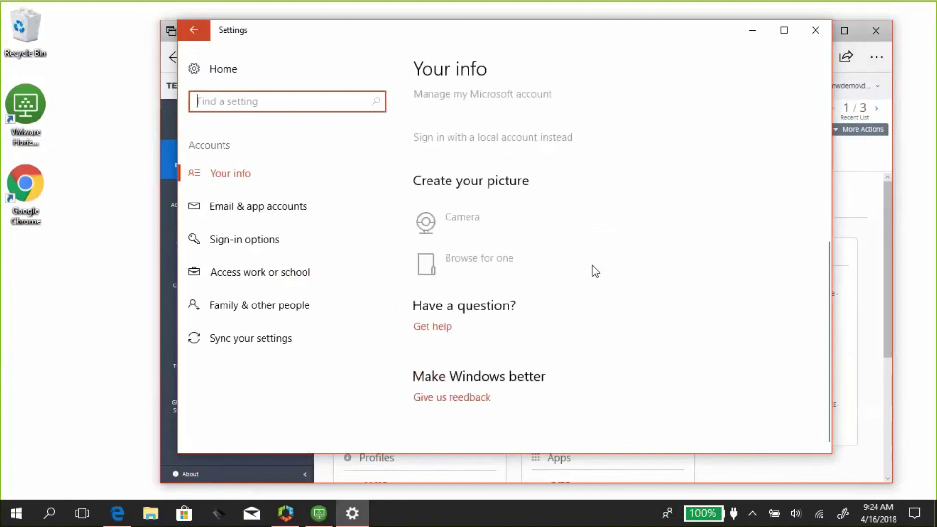
{"action": "scroll", "coordinate": [595, 271], "scroll_direction": "up", "scroll_amount": 2}
{"action": "left_click", "coordinate": [236, 209]}
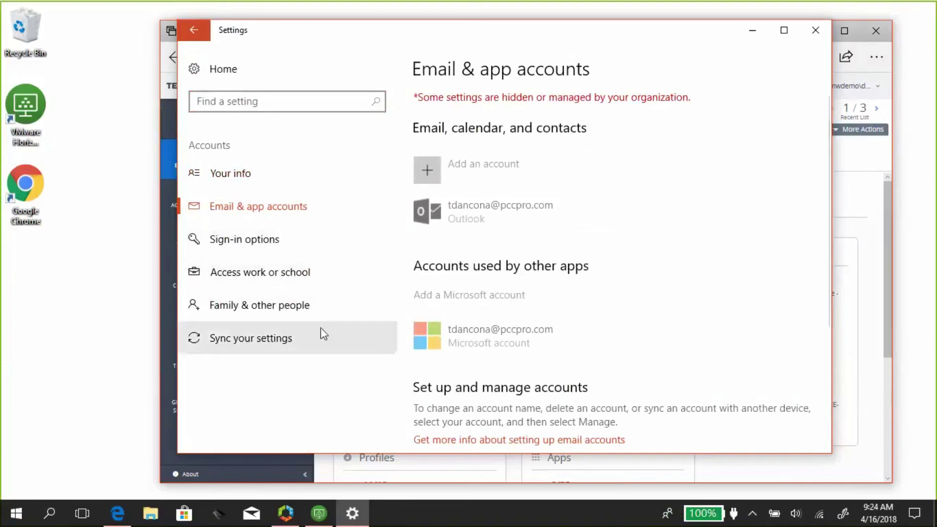
{"action": "left_click", "coordinate": [195, 31]}
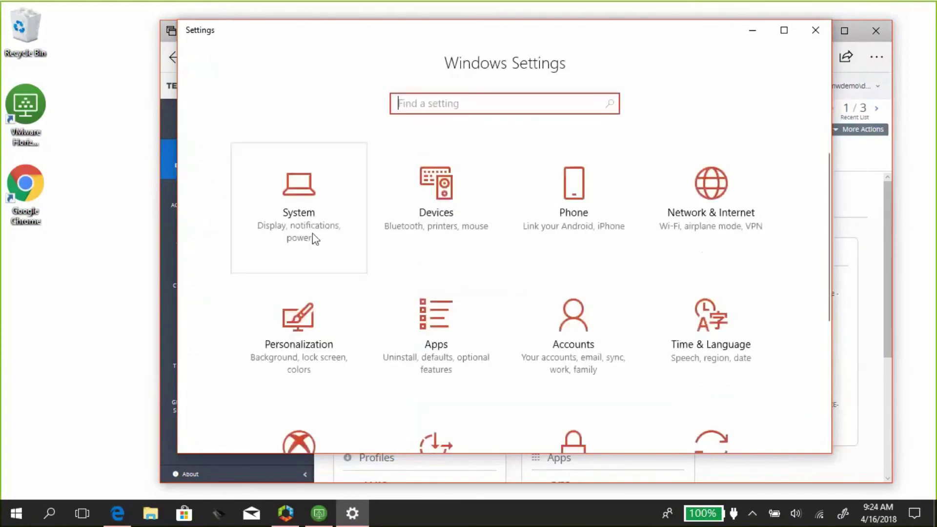
{"action": "scroll", "coordinate": [317, 242], "scroll_direction": "down", "scroll_amount": 1}
{"action": "scroll", "coordinate": [321, 242], "scroll_direction": "down", "scroll_amount": 2}
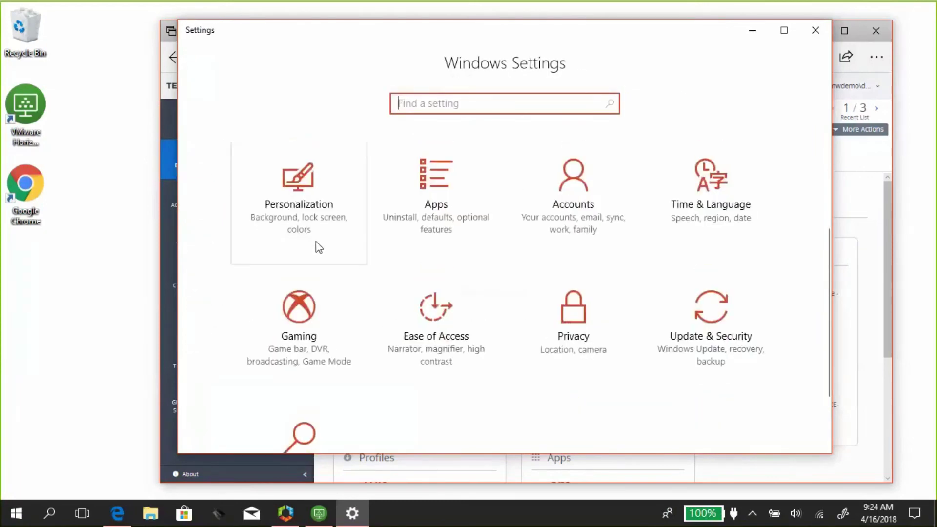
{"action": "left_click", "coordinate": [820, 31]}
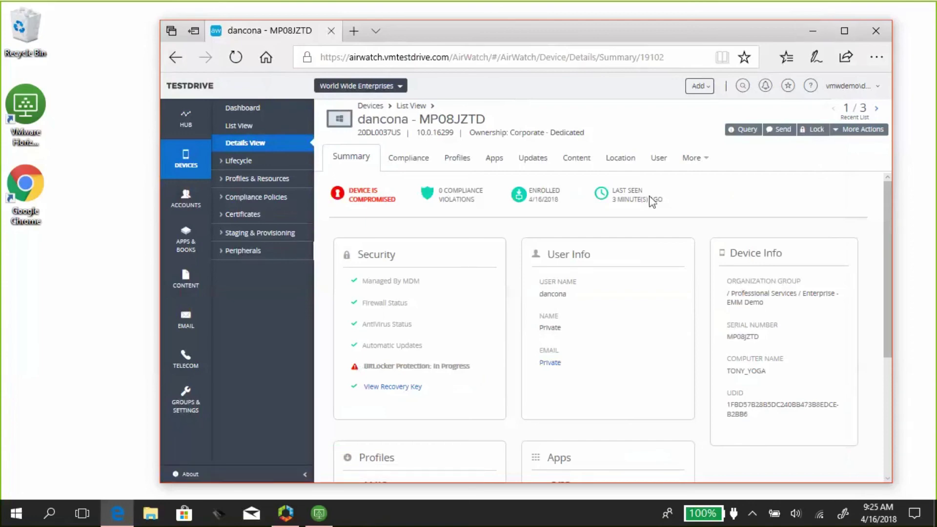
- Remove Google Chrome from the laptop's Apps list and confirm the removal
{"action": "left_click", "coordinate": [495, 163]}
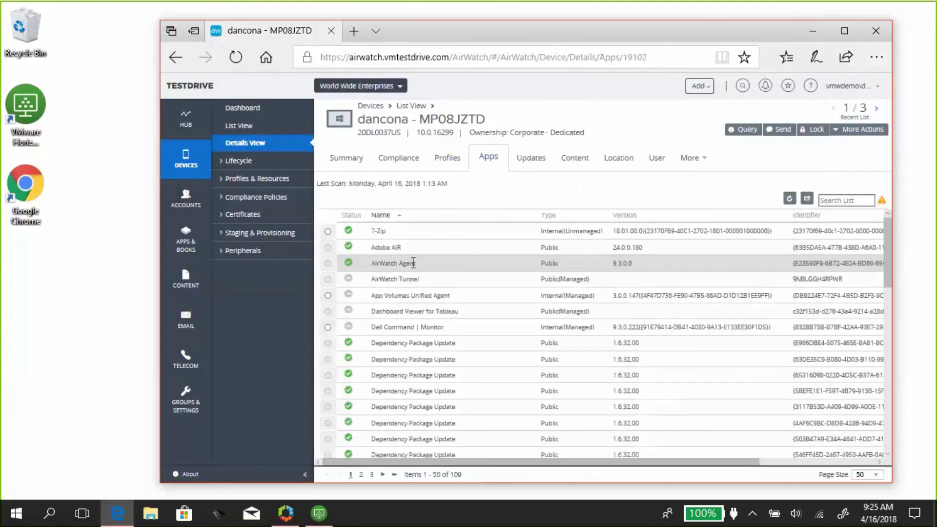
{"action": "scroll", "coordinate": [410, 278], "scroll_direction": "down", "scroll_amount": 3}
{"action": "scroll", "coordinate": [405, 297], "scroll_direction": "down", "scroll_amount": 1}
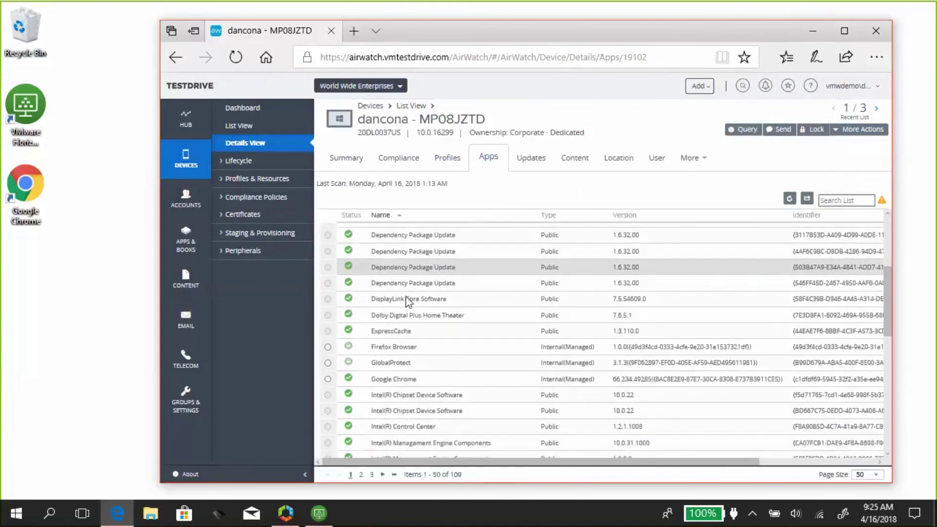
{"action": "scroll", "coordinate": [406, 297], "scroll_direction": "down", "scroll_amount": 2}
{"action": "scroll", "coordinate": [406, 297], "scroll_direction": "down", "scroll_amount": 2}
{"action": "scroll", "coordinate": [406, 304], "scroll_direction": "up", "scroll_amount": 2}
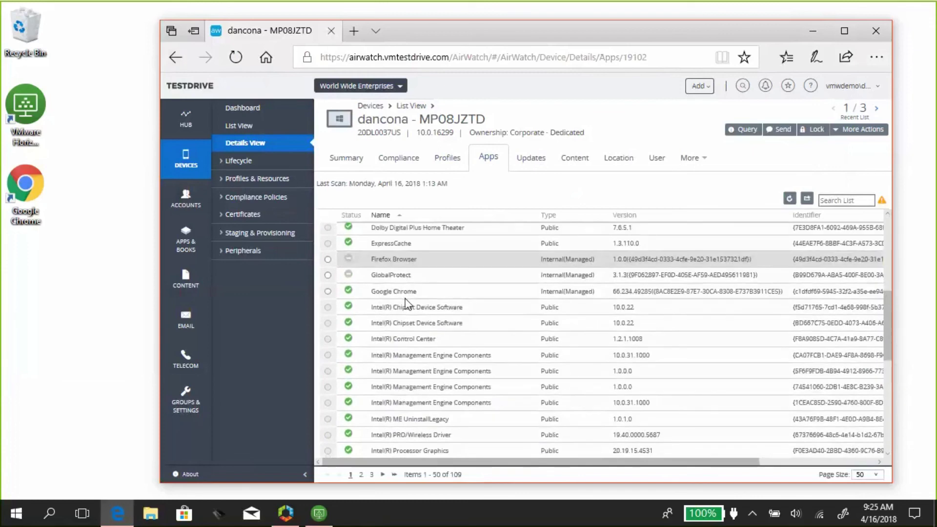
{"action": "left_click", "coordinate": [327, 292]}
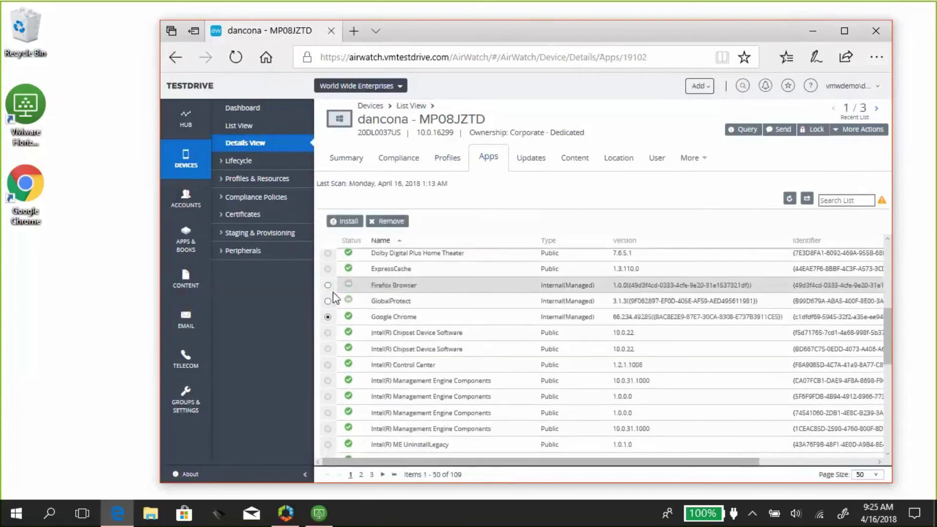
{"action": "left_click", "coordinate": [394, 222]}
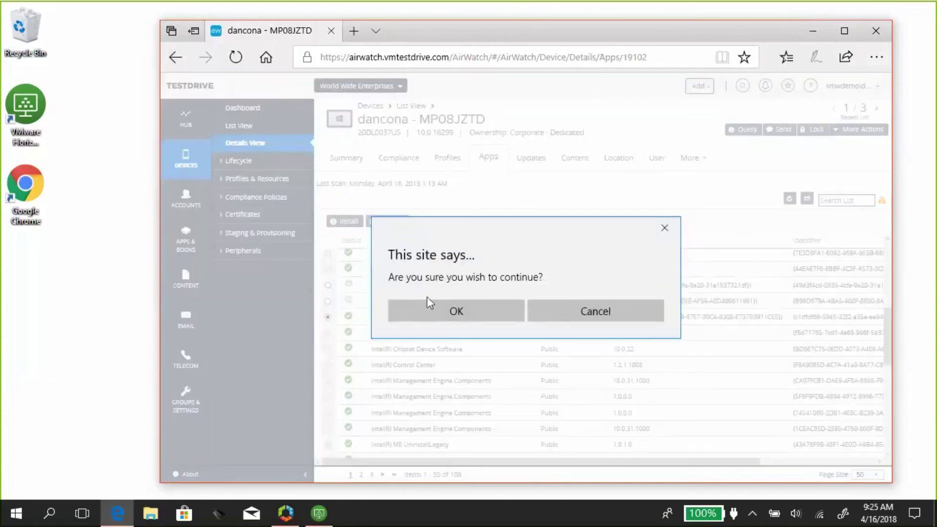
{"action": "left_click", "coordinate": [450, 311]}
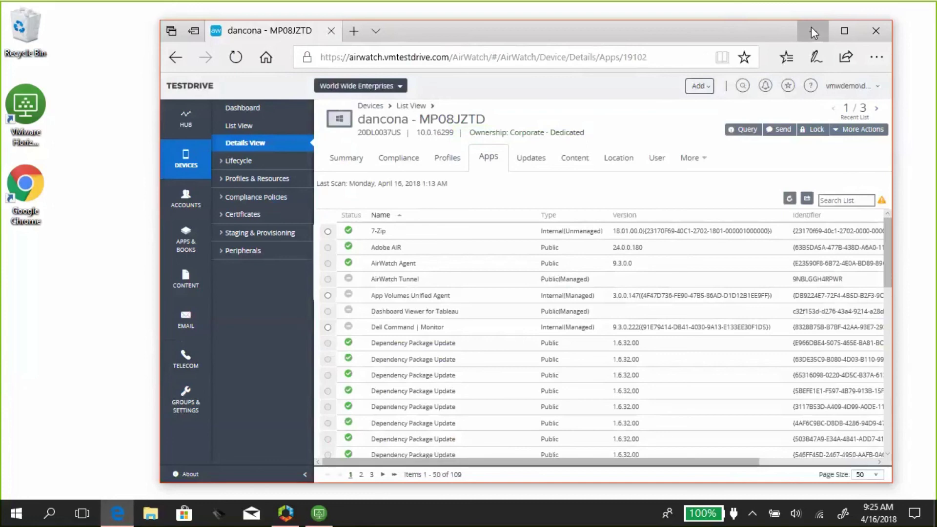
- Review the laptop's sent commands and event log under Troubleshooting
{"action": "left_click", "coordinate": [696, 161]}
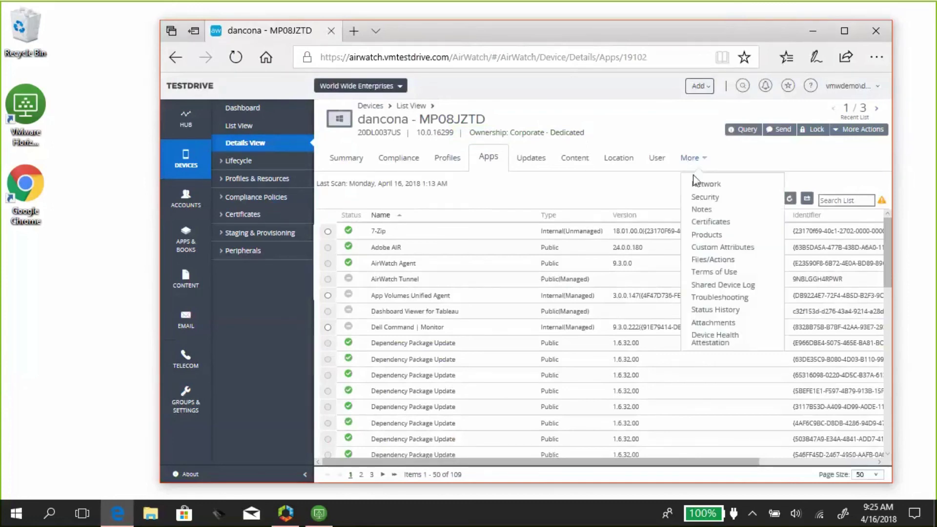
{"action": "left_click", "coordinate": [732, 297]}
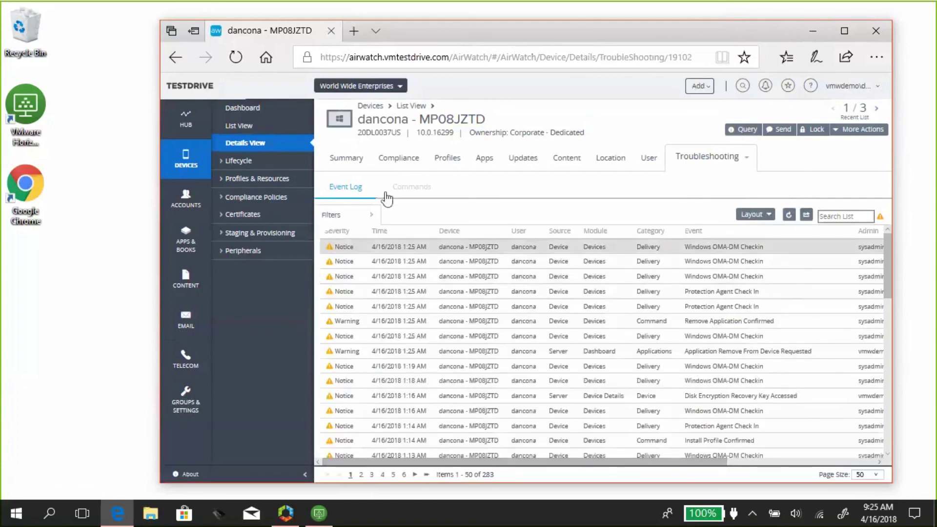
{"action": "left_click", "coordinate": [414, 191]}
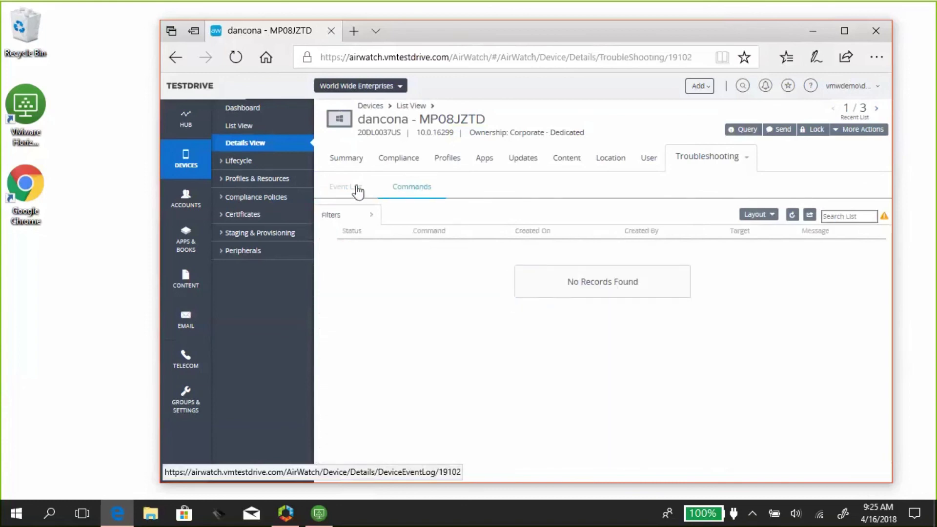
{"action": "left_click", "coordinate": [357, 191]}
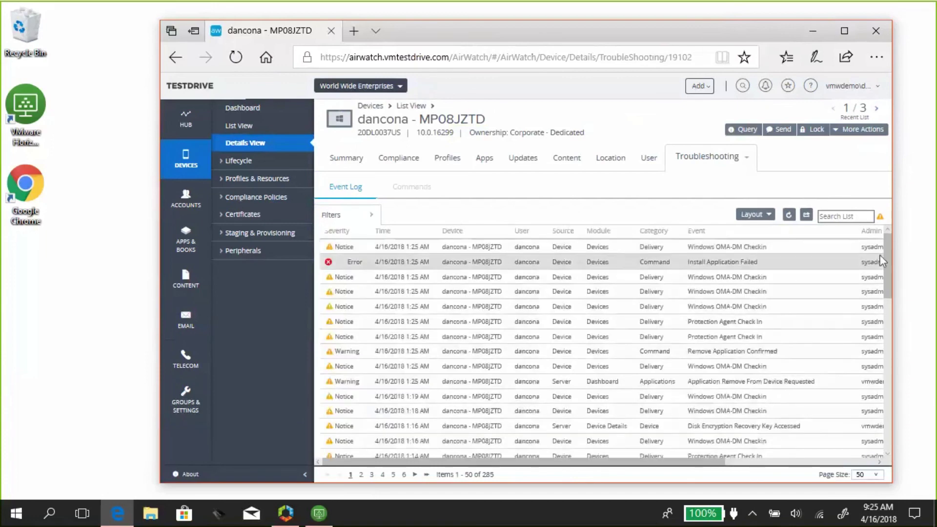
{"action": "left_click_drag", "start_coordinate": [889, 243], "coordinate": [890, 267]}
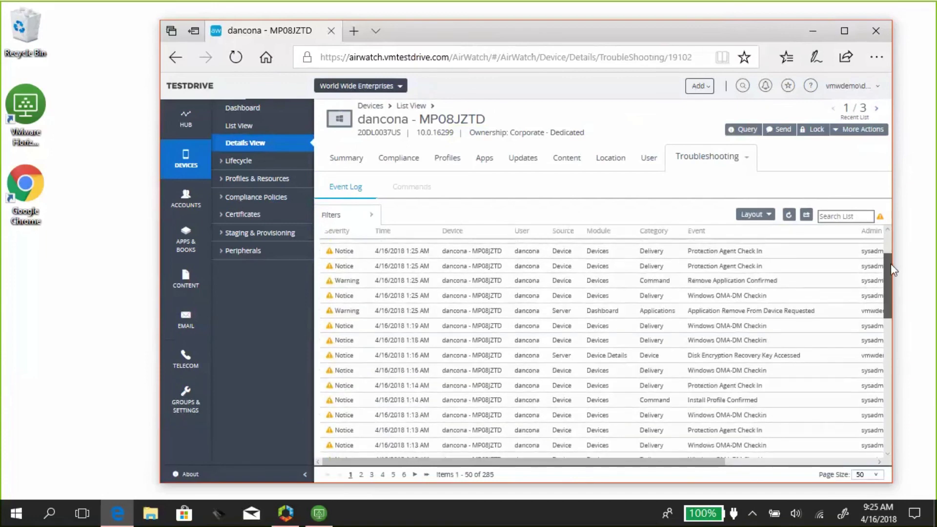
{"action": "mouse_move", "coordinate": [893, 270]}
{"action": "left_mouse_down"}
{"action": "mouse_move", "coordinate": [892, 379]}
{"action": "mouse_move", "coordinate": [895, 241]}
{"action": "left_mouse_up"}
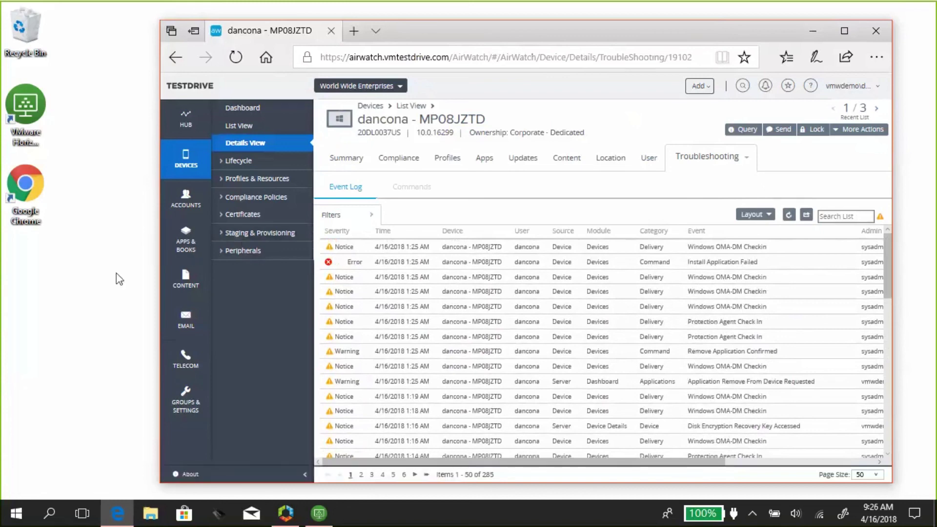
- Minimize Edge, close Workspace ONE, and bring the console back to the Summary tab
{"action": "left_click", "coordinate": [83, 314]}
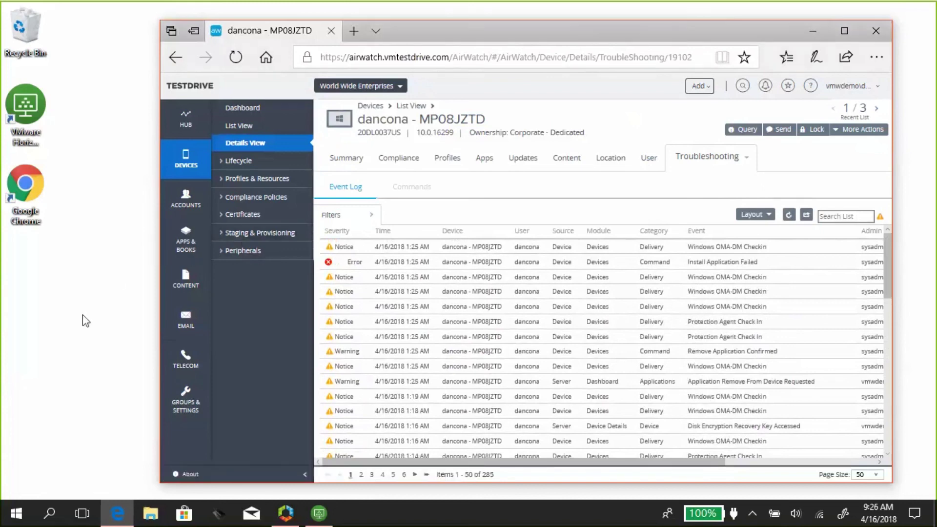
{"action": "left_click", "coordinate": [817, 32]}
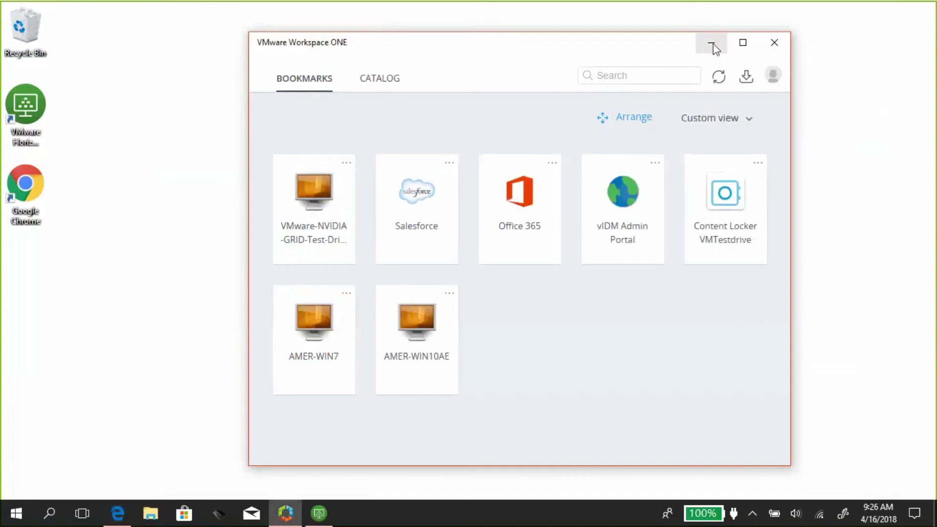
{"action": "left_click", "coordinate": [773, 42]}
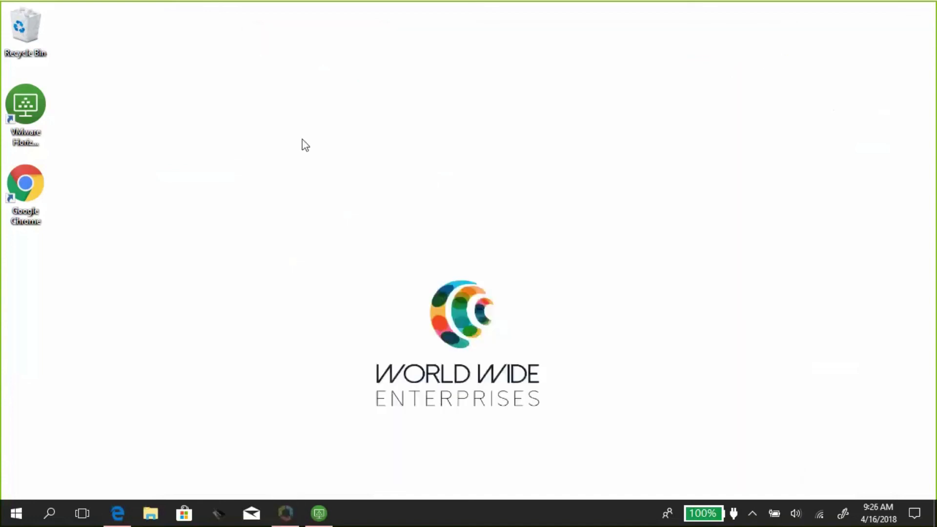
{"action": "left_click", "coordinate": [29, 212]}
{"action": "left_click", "coordinate": [117, 513]}
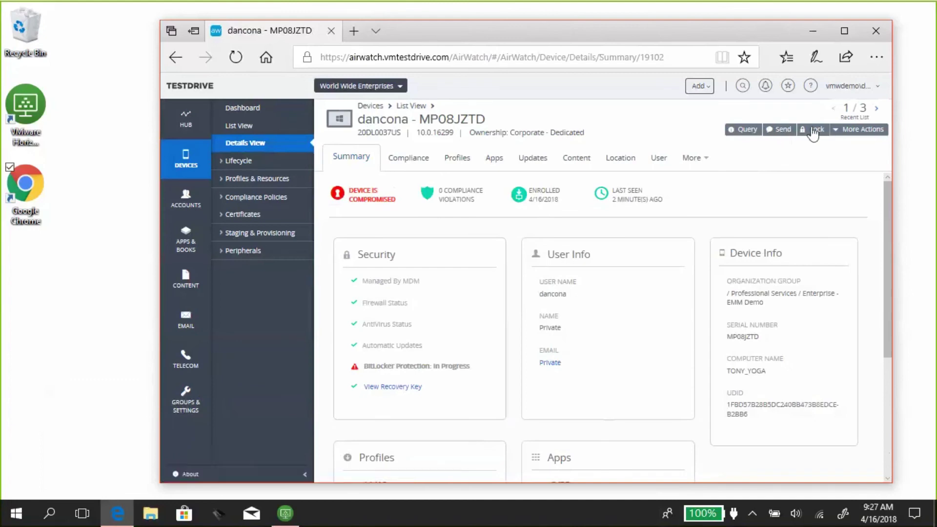
- Request an Enterprise Wipe of MP08JZTD with the security PIN, then minimize Edge
{"action": "left_click", "coordinate": [851, 132]}
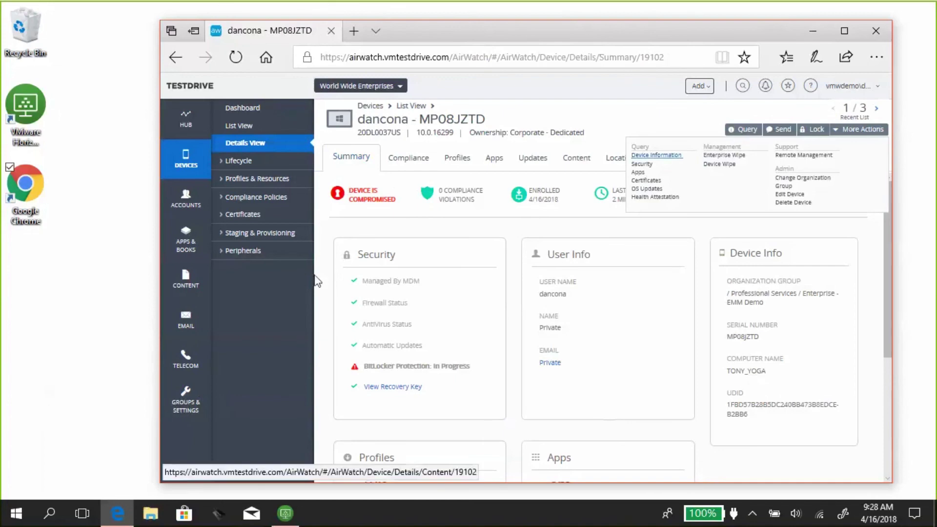
{"action": "left_click", "coordinate": [114, 402]}
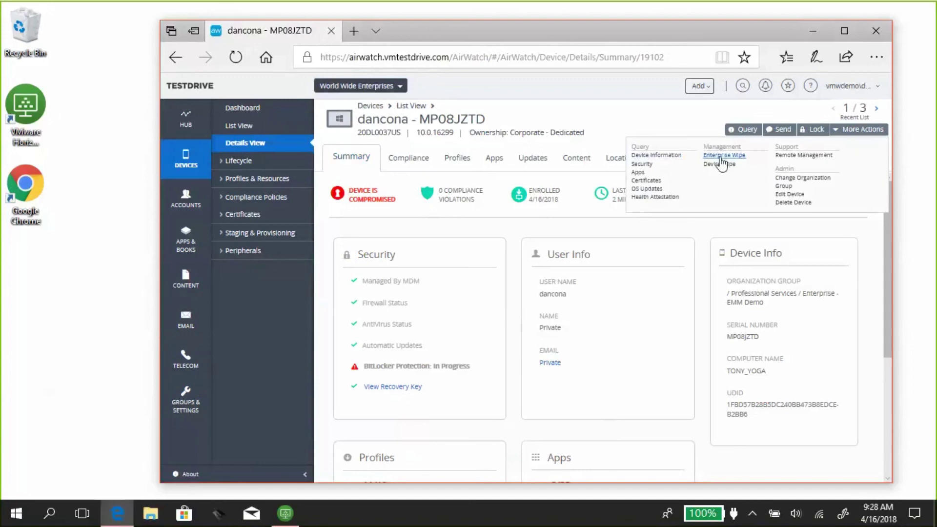
{"action": "left_click", "coordinate": [720, 157]}
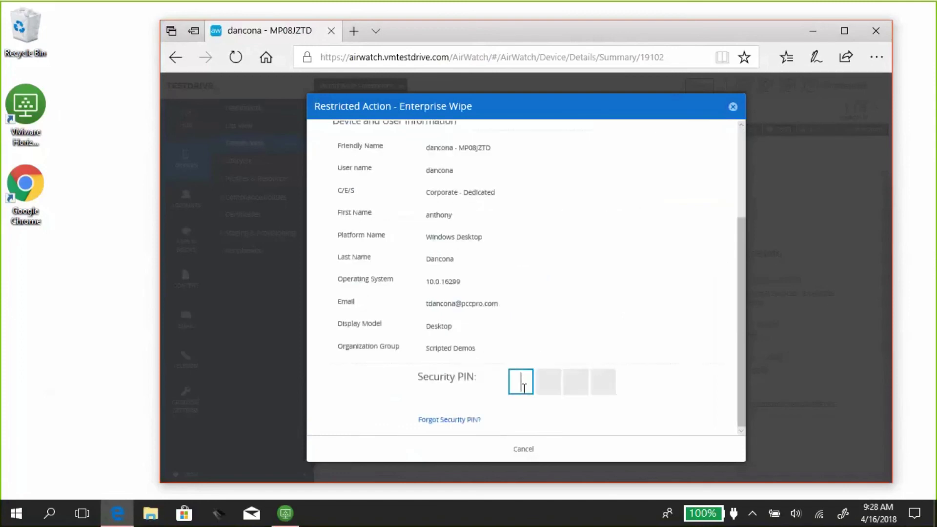
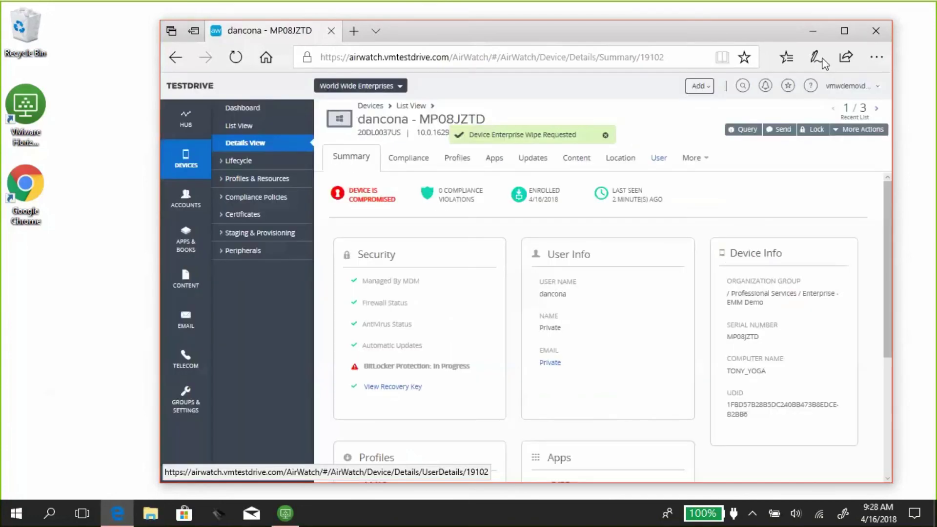
{"action": "left_click", "coordinate": [812, 31]}
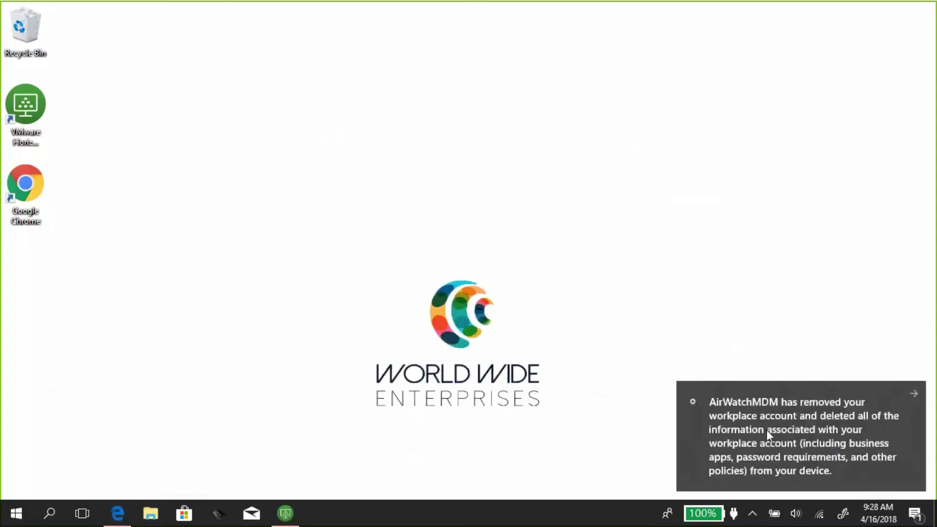
- Search the Microsoft Store for 'net', start downloading Netflix, then minimize the Store
{"action": "left_click", "coordinate": [185, 514]}
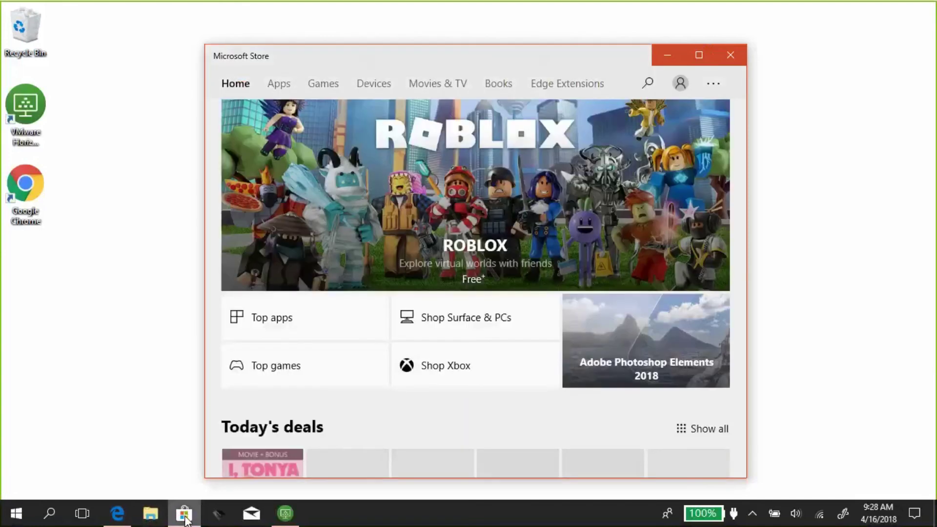
{"action": "left_click", "coordinate": [648, 83]}
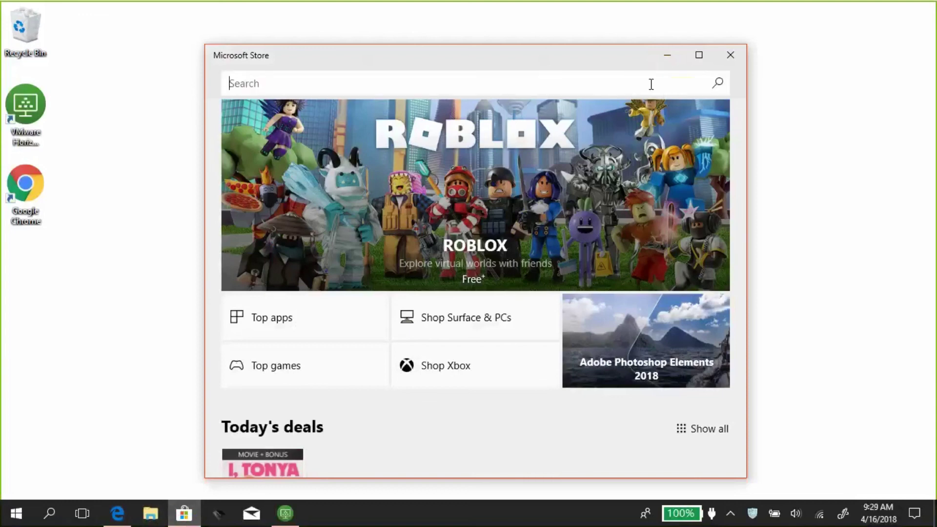
{"action": "type", "text": "net"}
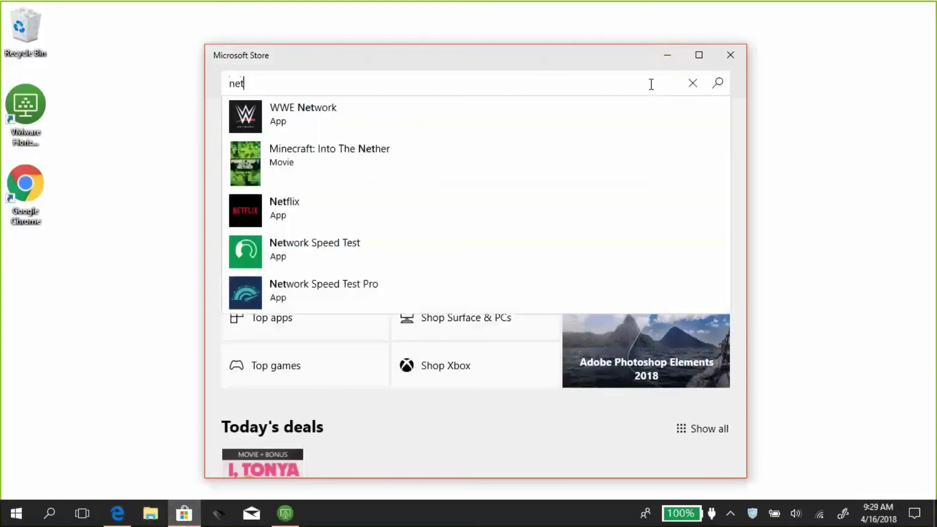
{"action": "left_click", "coordinate": [315, 212]}
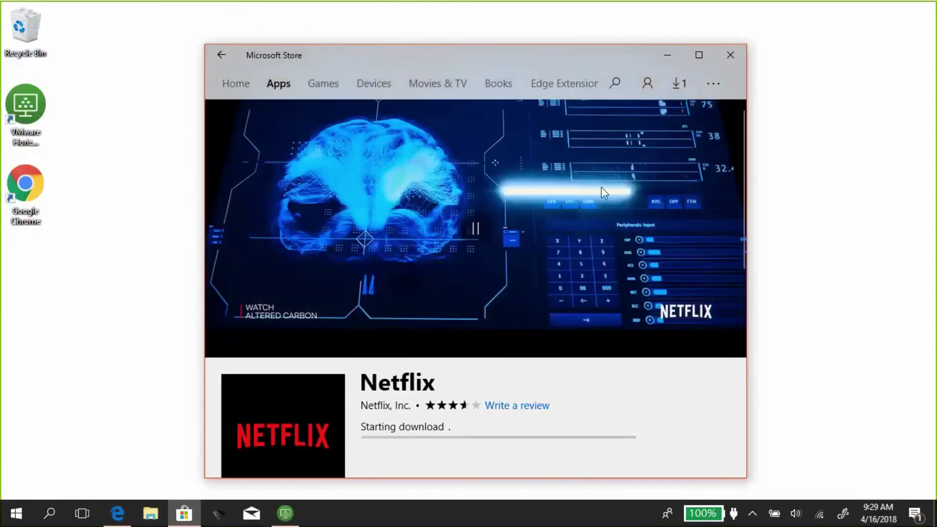
{"action": "left_click", "coordinate": [666, 55]}
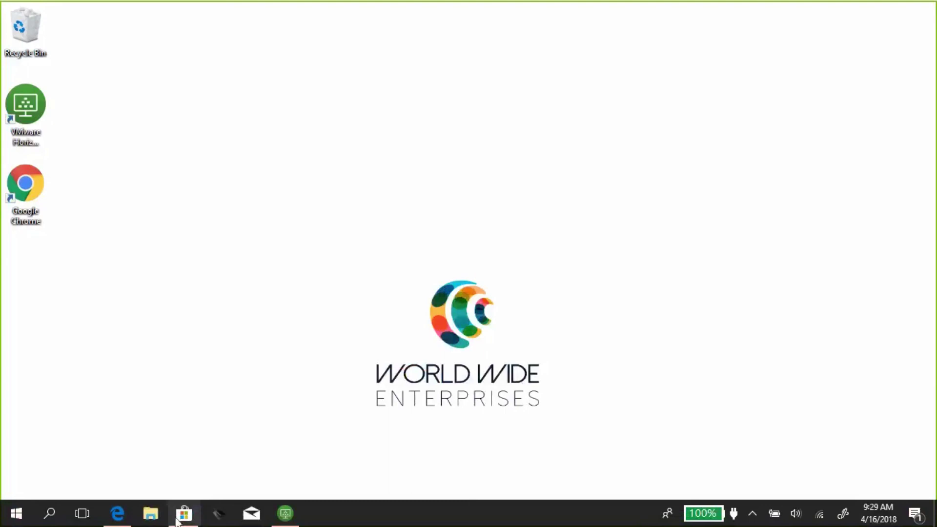
- Return to the AirWatch console's Devices List View, showing MP08JZTD as Unenrolled
{"action": "left_click", "coordinate": [117, 513]}
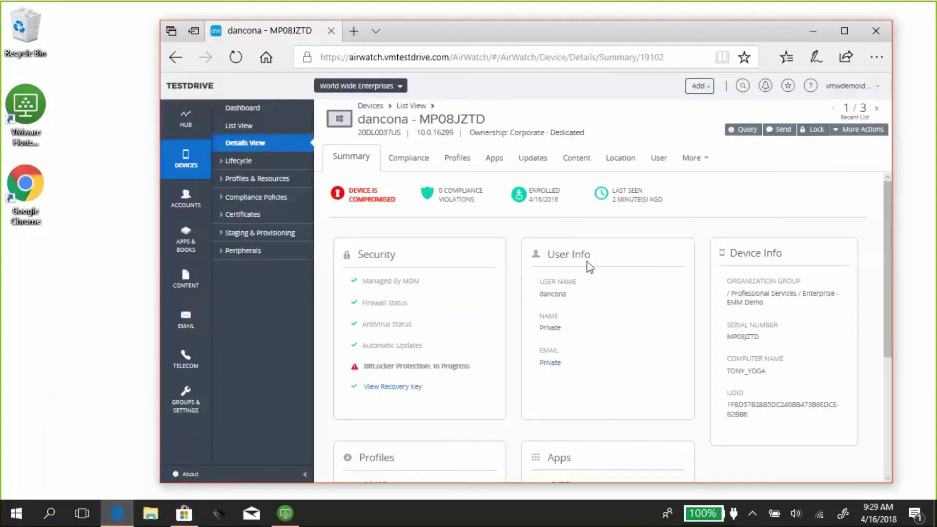
{"action": "left_click", "coordinate": [236, 129]}
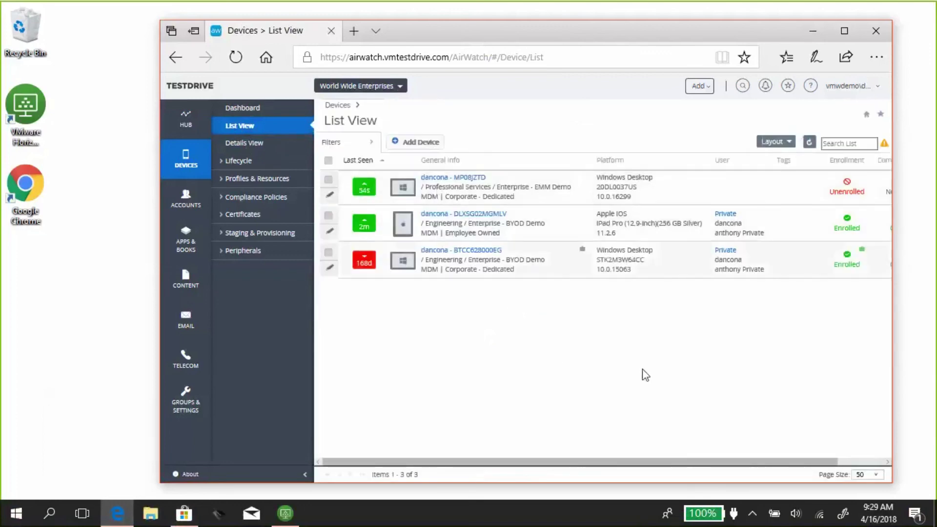
{"action": "mouse_move", "coordinate": [637, 463]}
{"action": "left_mouse_down"}
{"action": "mouse_move", "coordinate": [784, 461]}
{"action": "mouse_move", "coordinate": [571, 459]}
{"action": "left_mouse_up"}
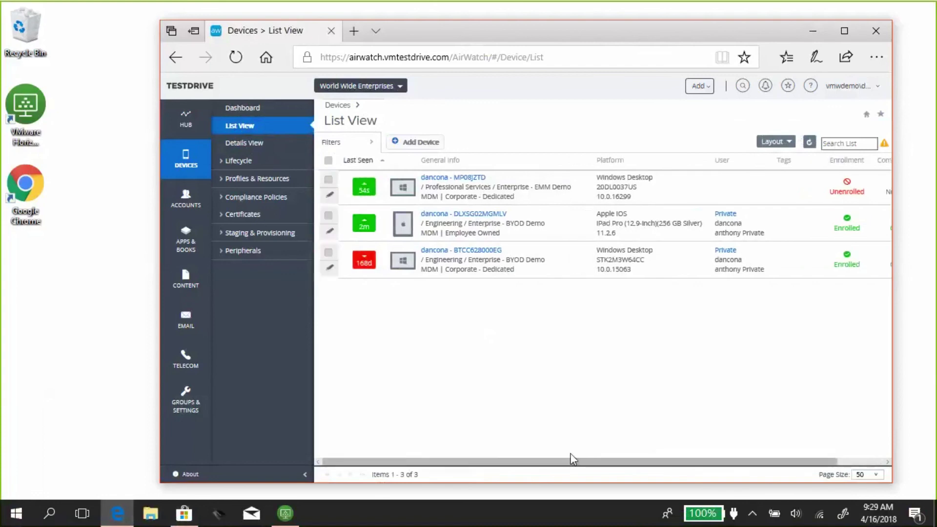